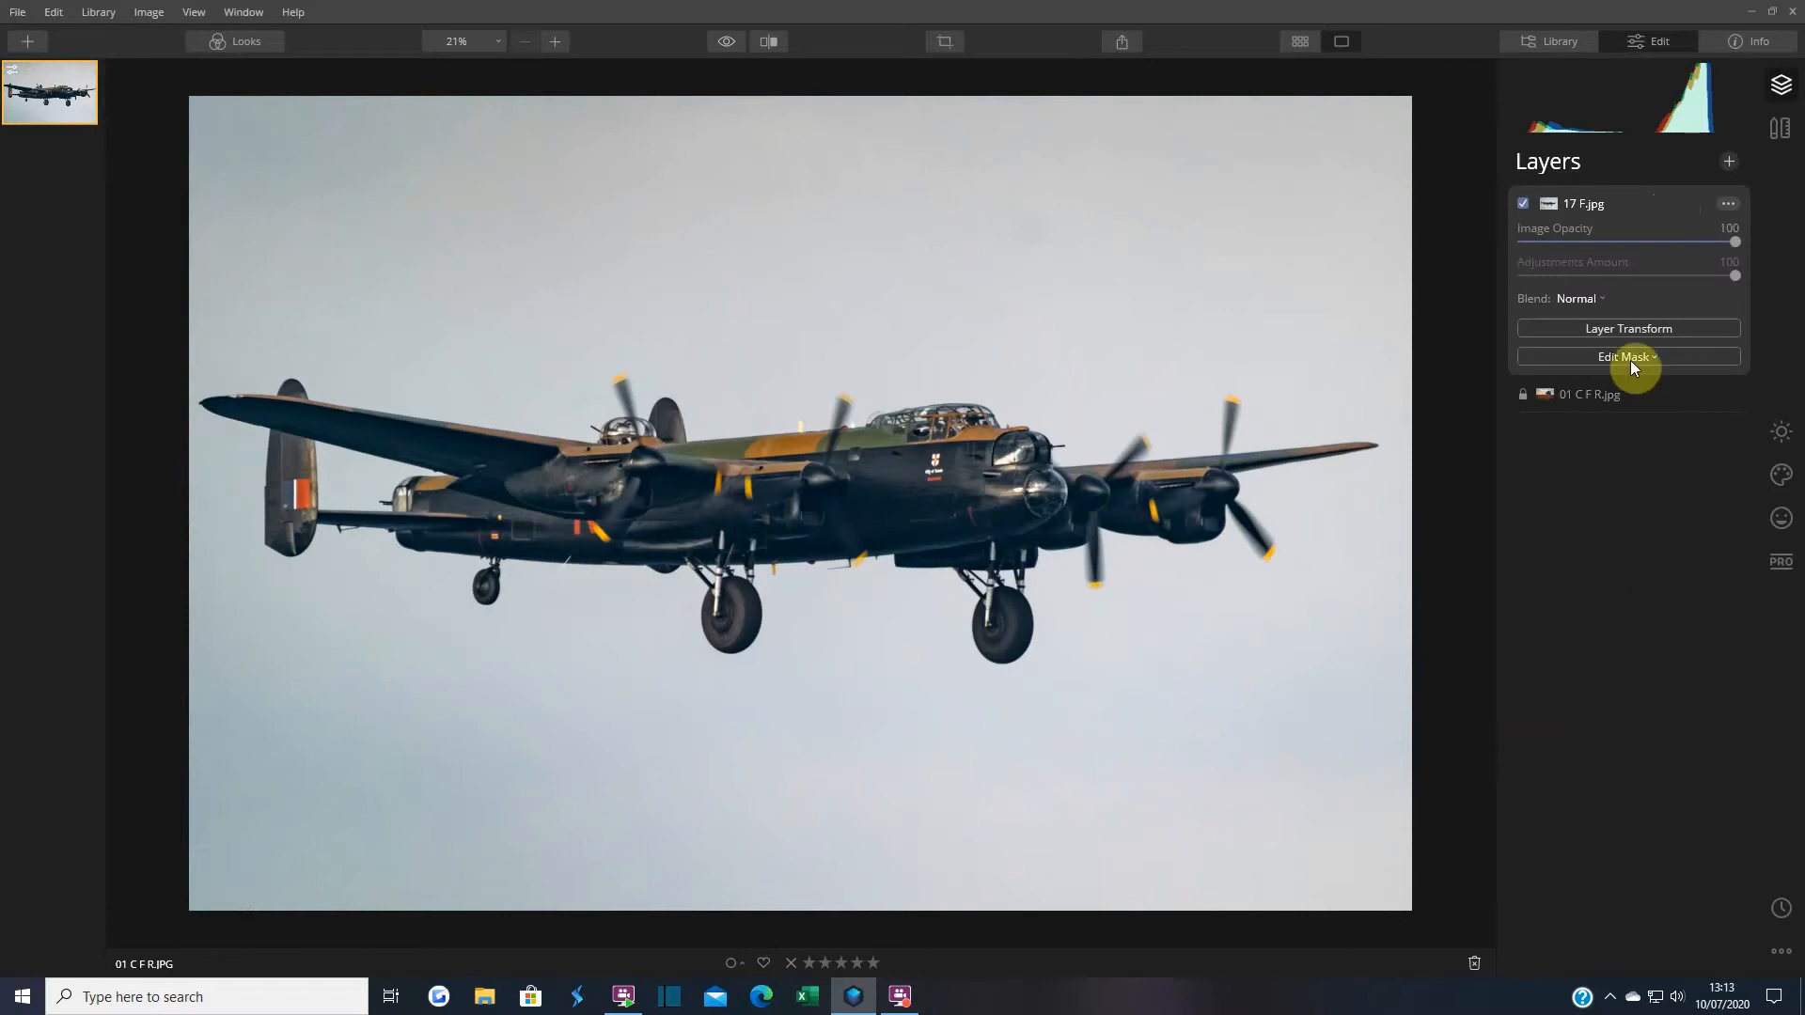
# Transform the aircraft layer to 3179 px wide, rotate it 1°, and place it in the sky beside the tree.
pyautogui.click(1628, 330)
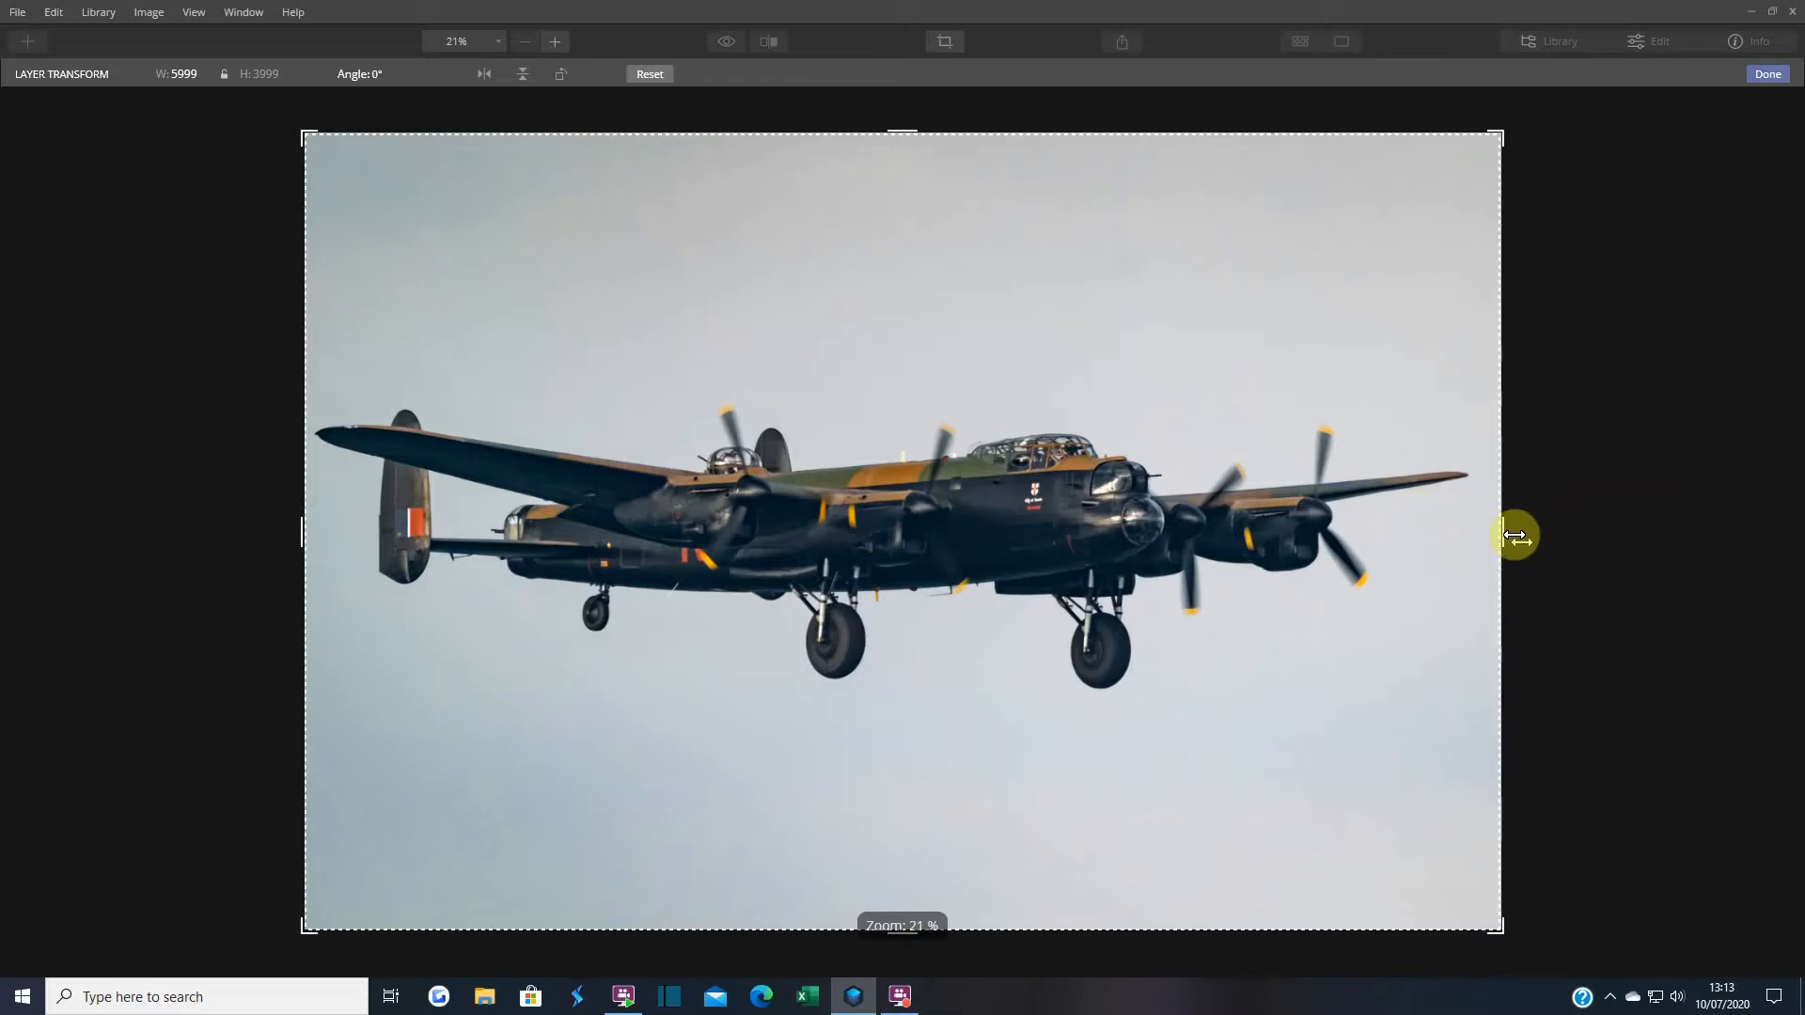
pyautogui.moveTo(1499, 927); pyautogui.dragTo(937, 565)
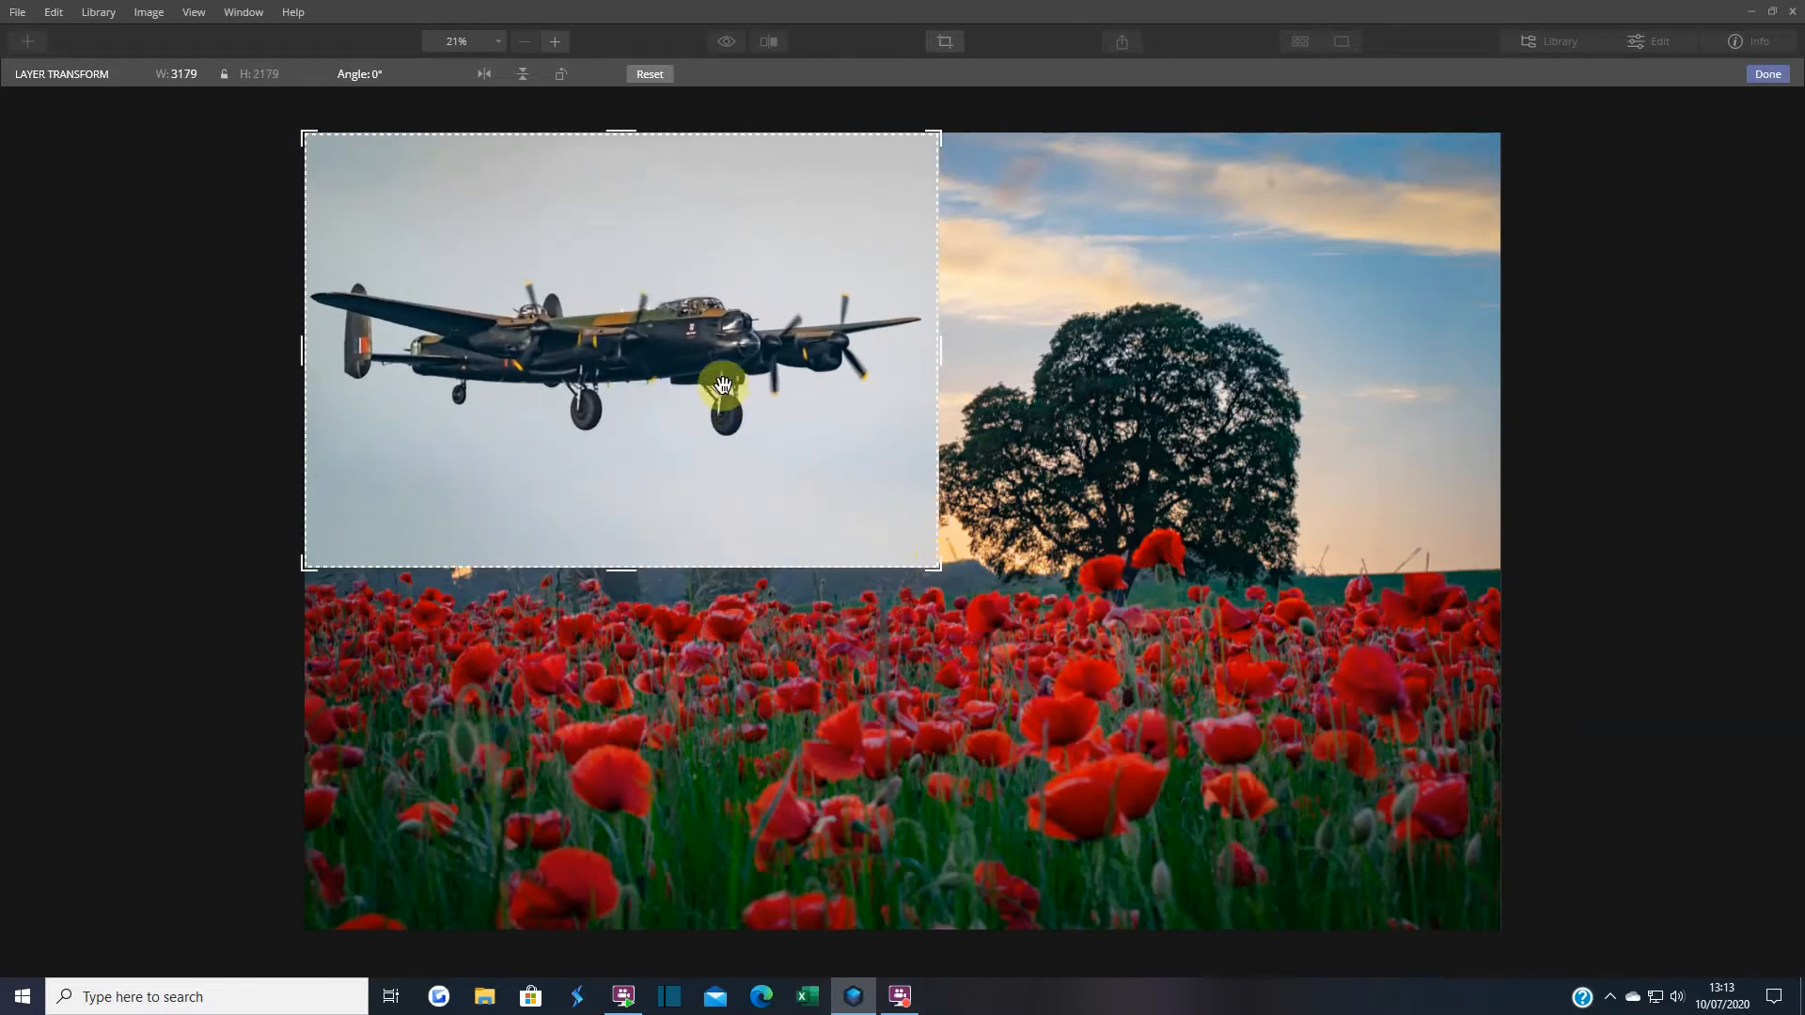
pyautogui.moveTo(654, 358); pyautogui.dragTo(687, 390)
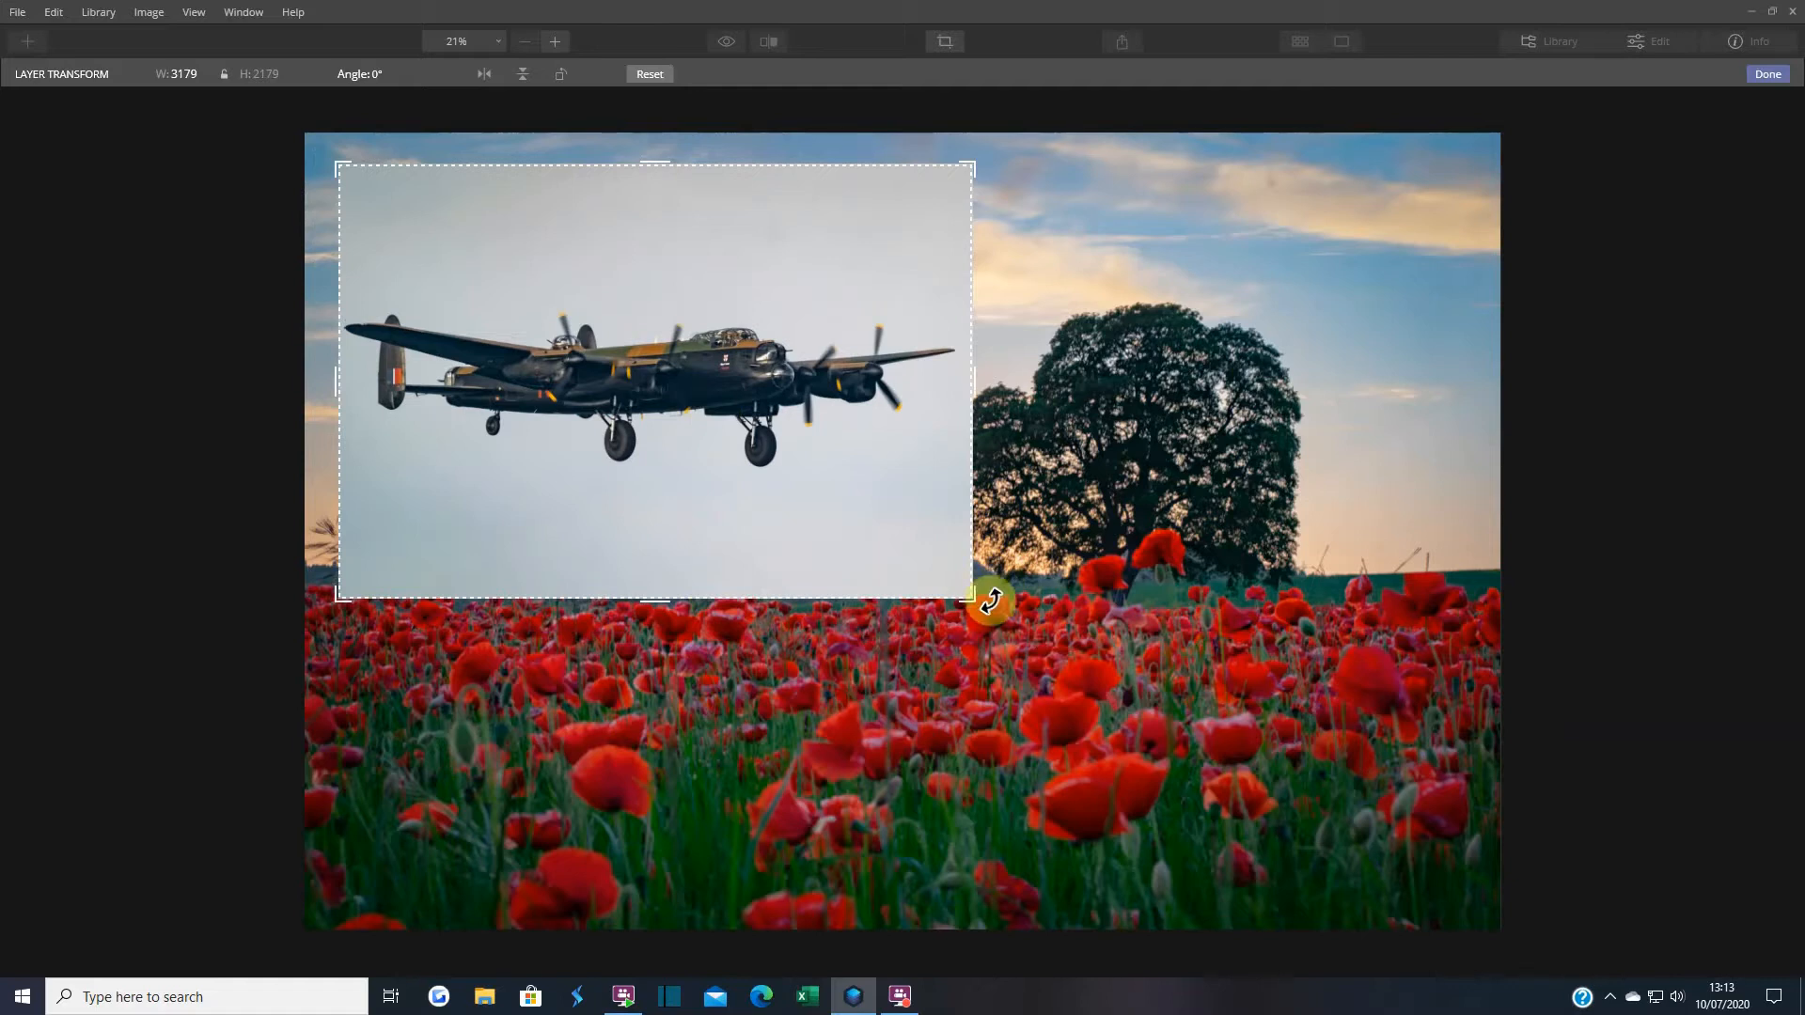
pyautogui.moveTo(991, 603); pyautogui.dragTo(988, 606)
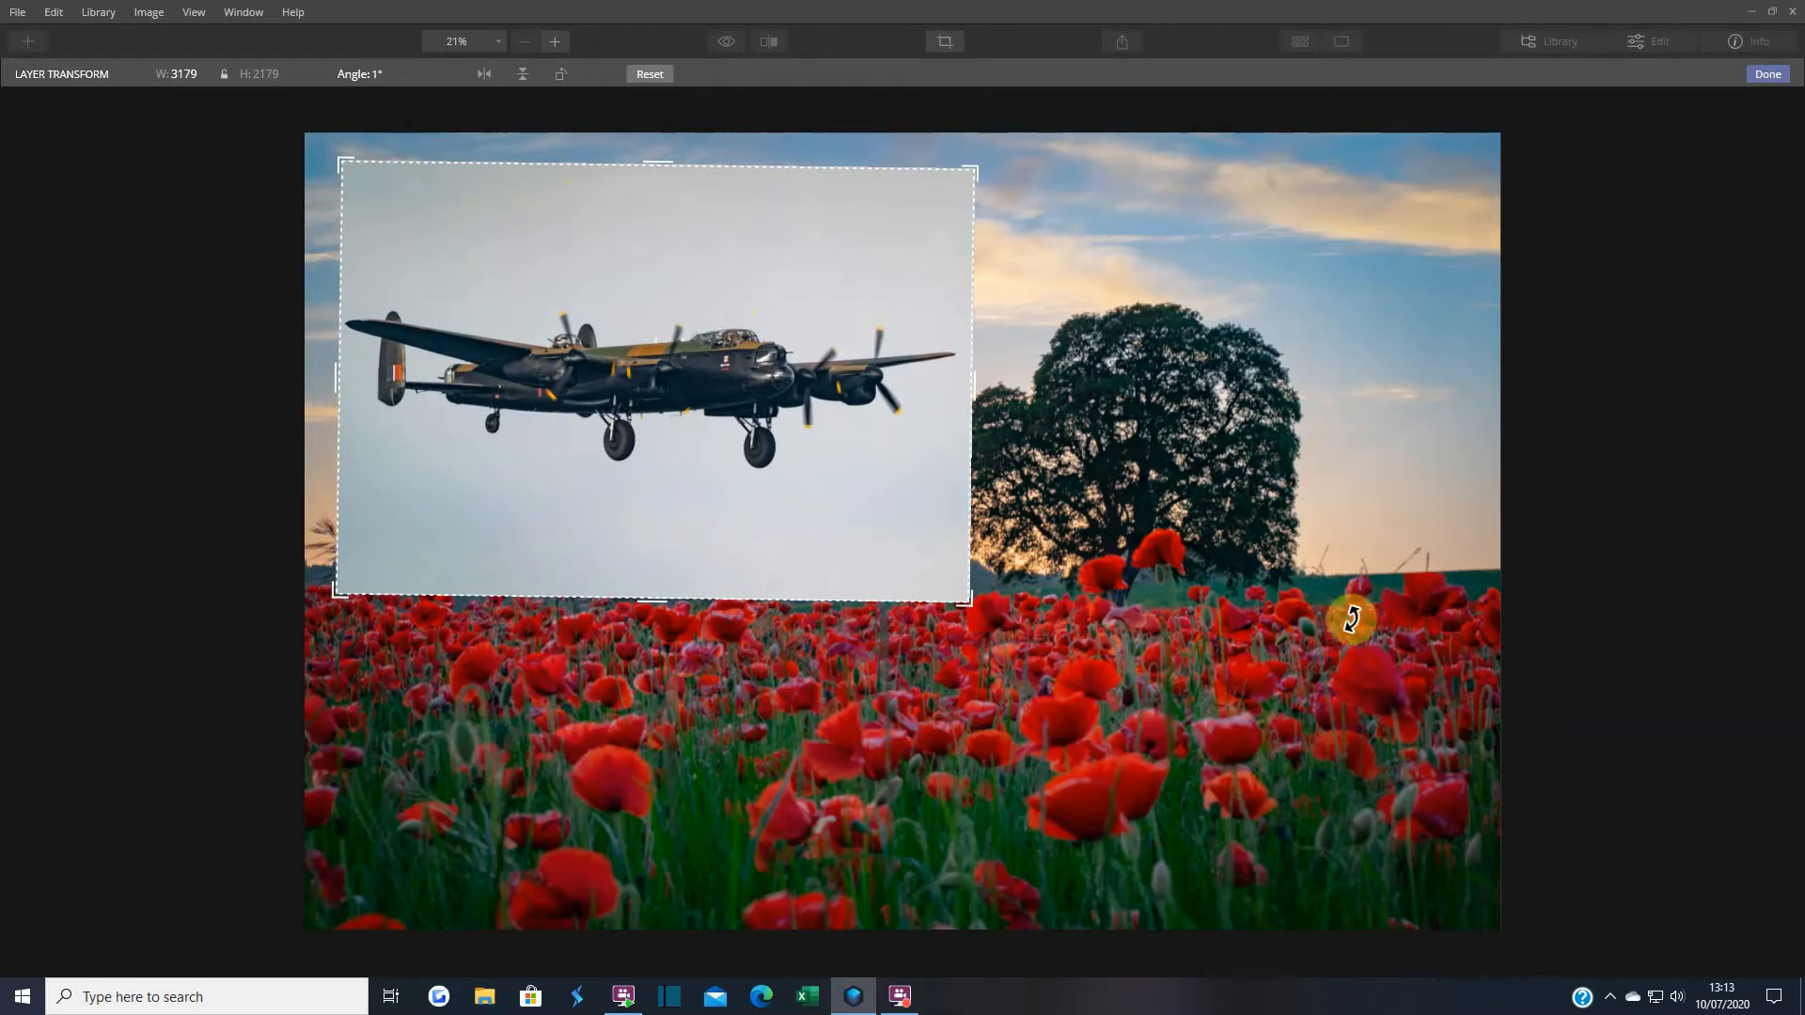
pyautogui.click(1769, 76)
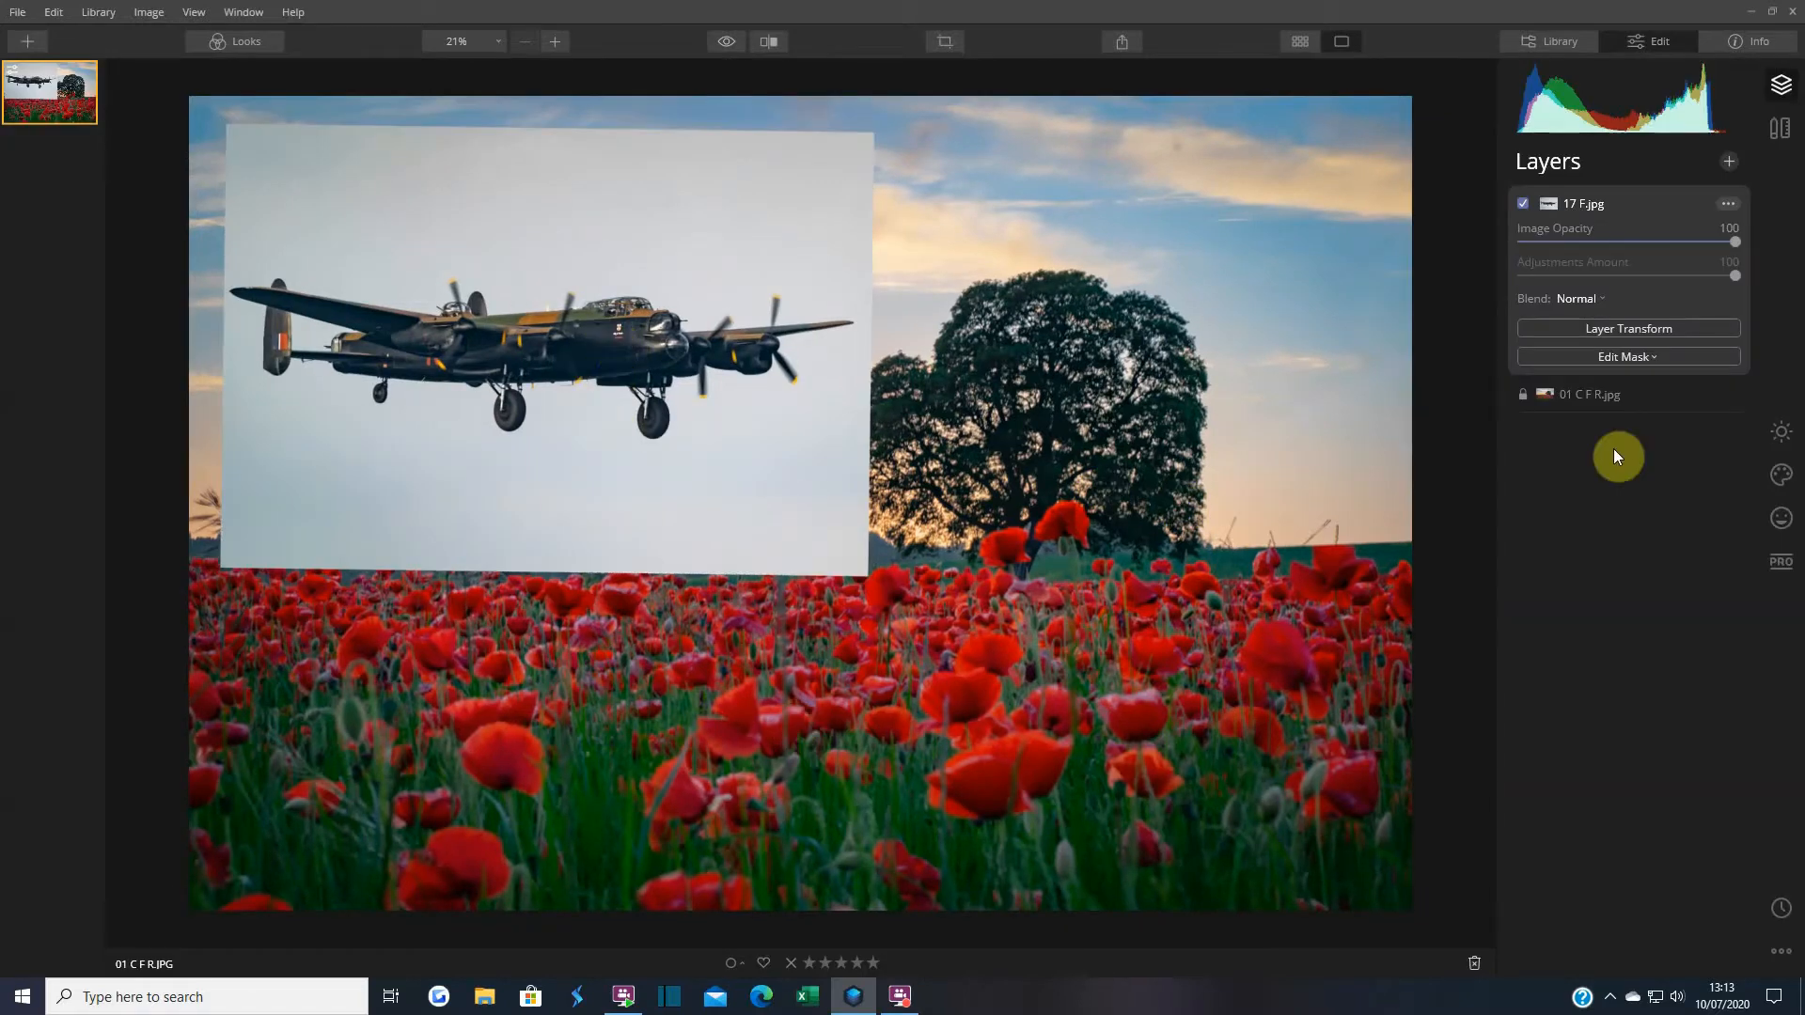
# Start a brush mask on the aircraft layer and erase its outer grey sky at 100% opacity and 0% softness.
pyautogui.click(1637, 357)
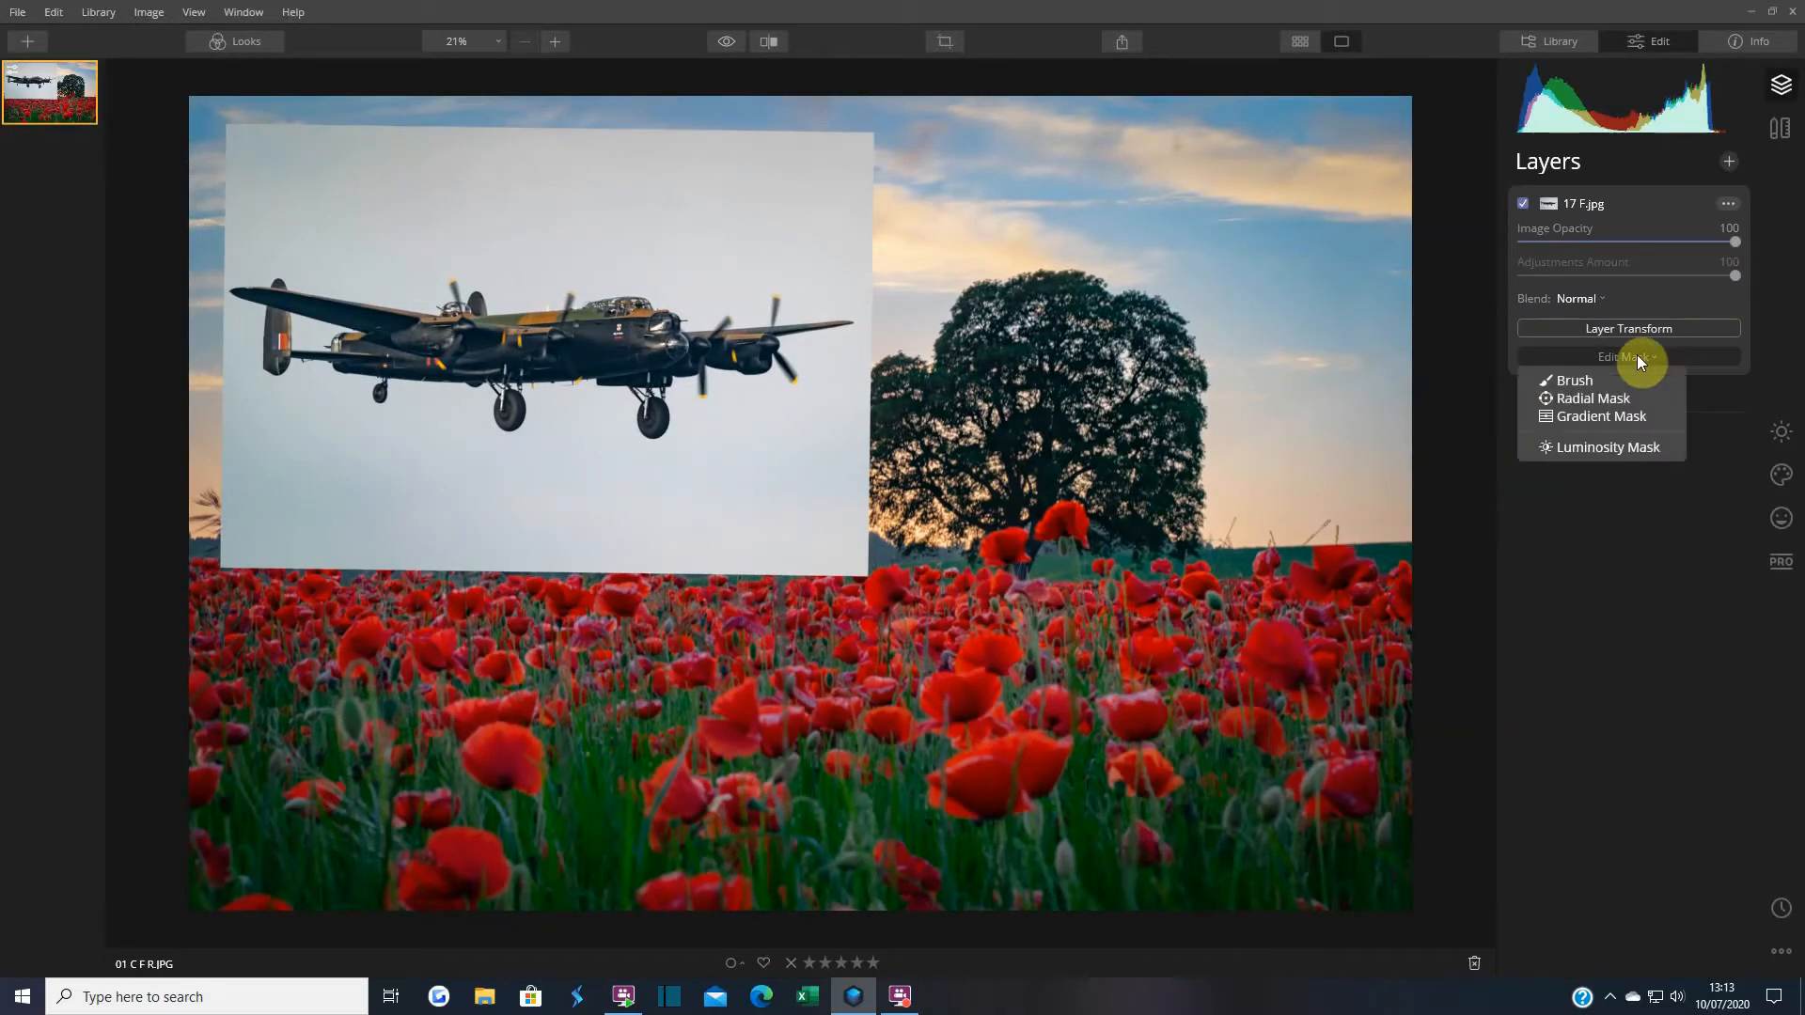
pyautogui.click(1579, 380)
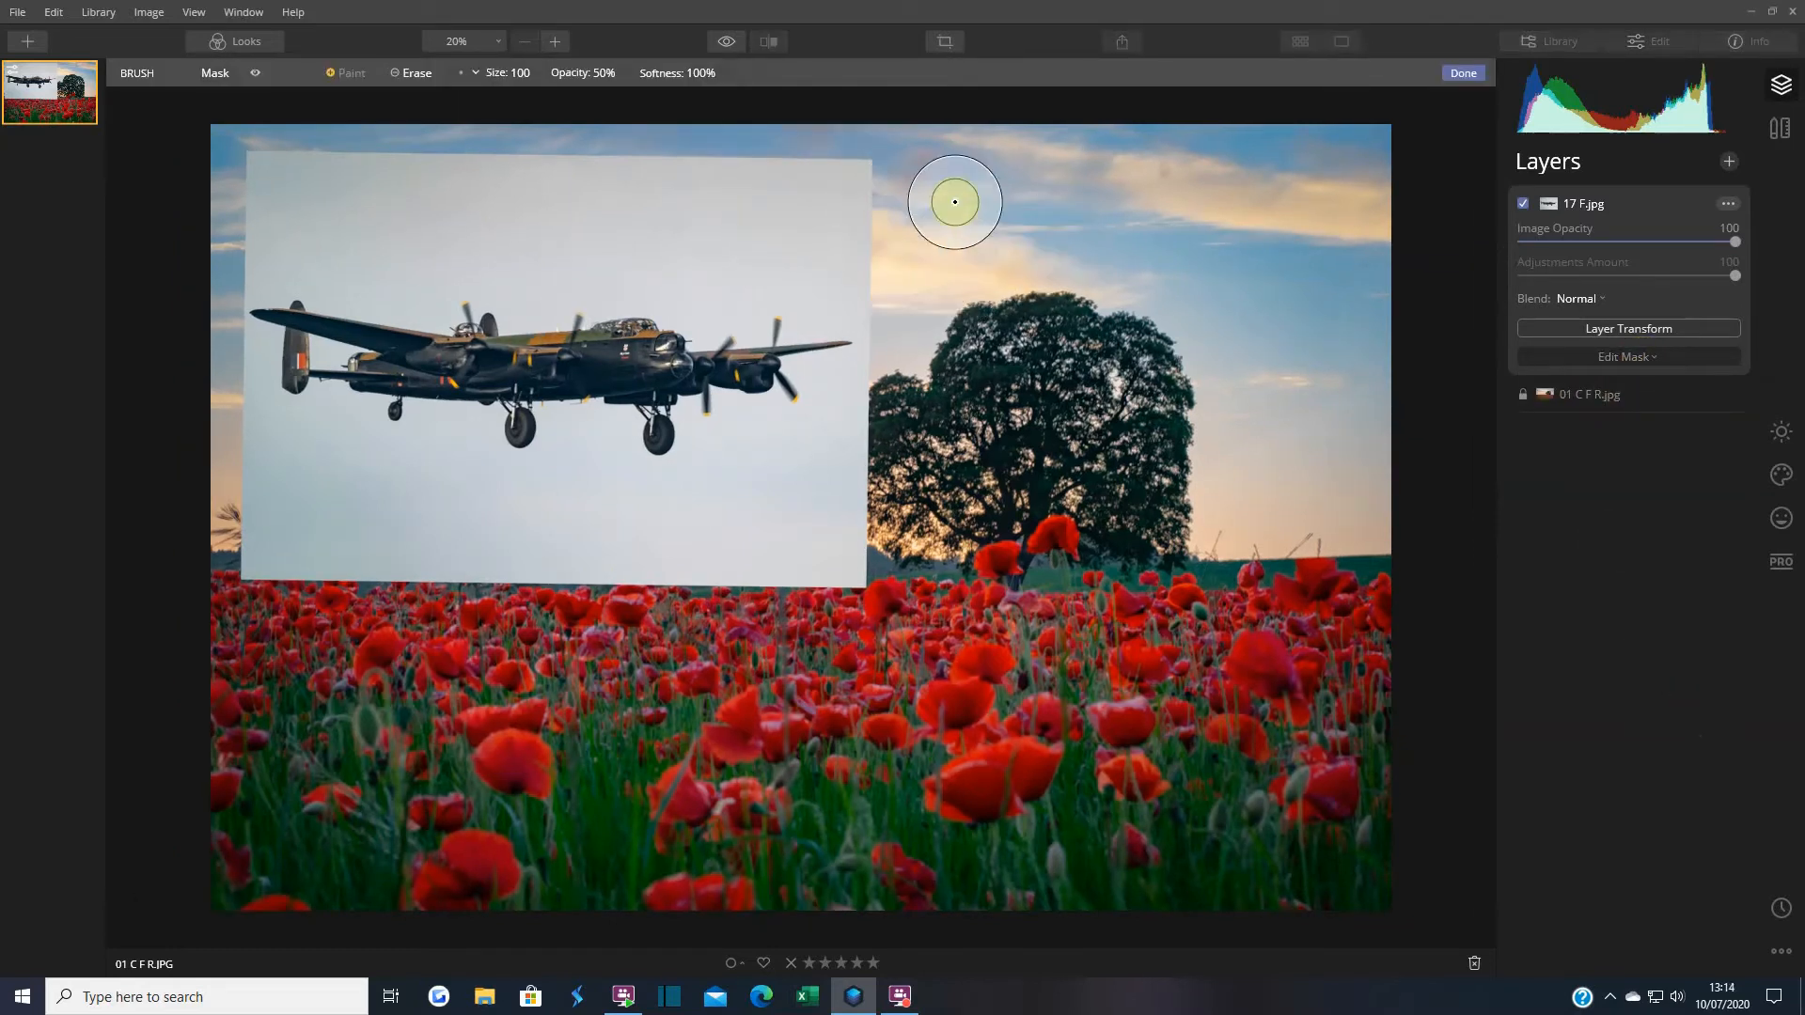
pyautogui.click(348, 75)
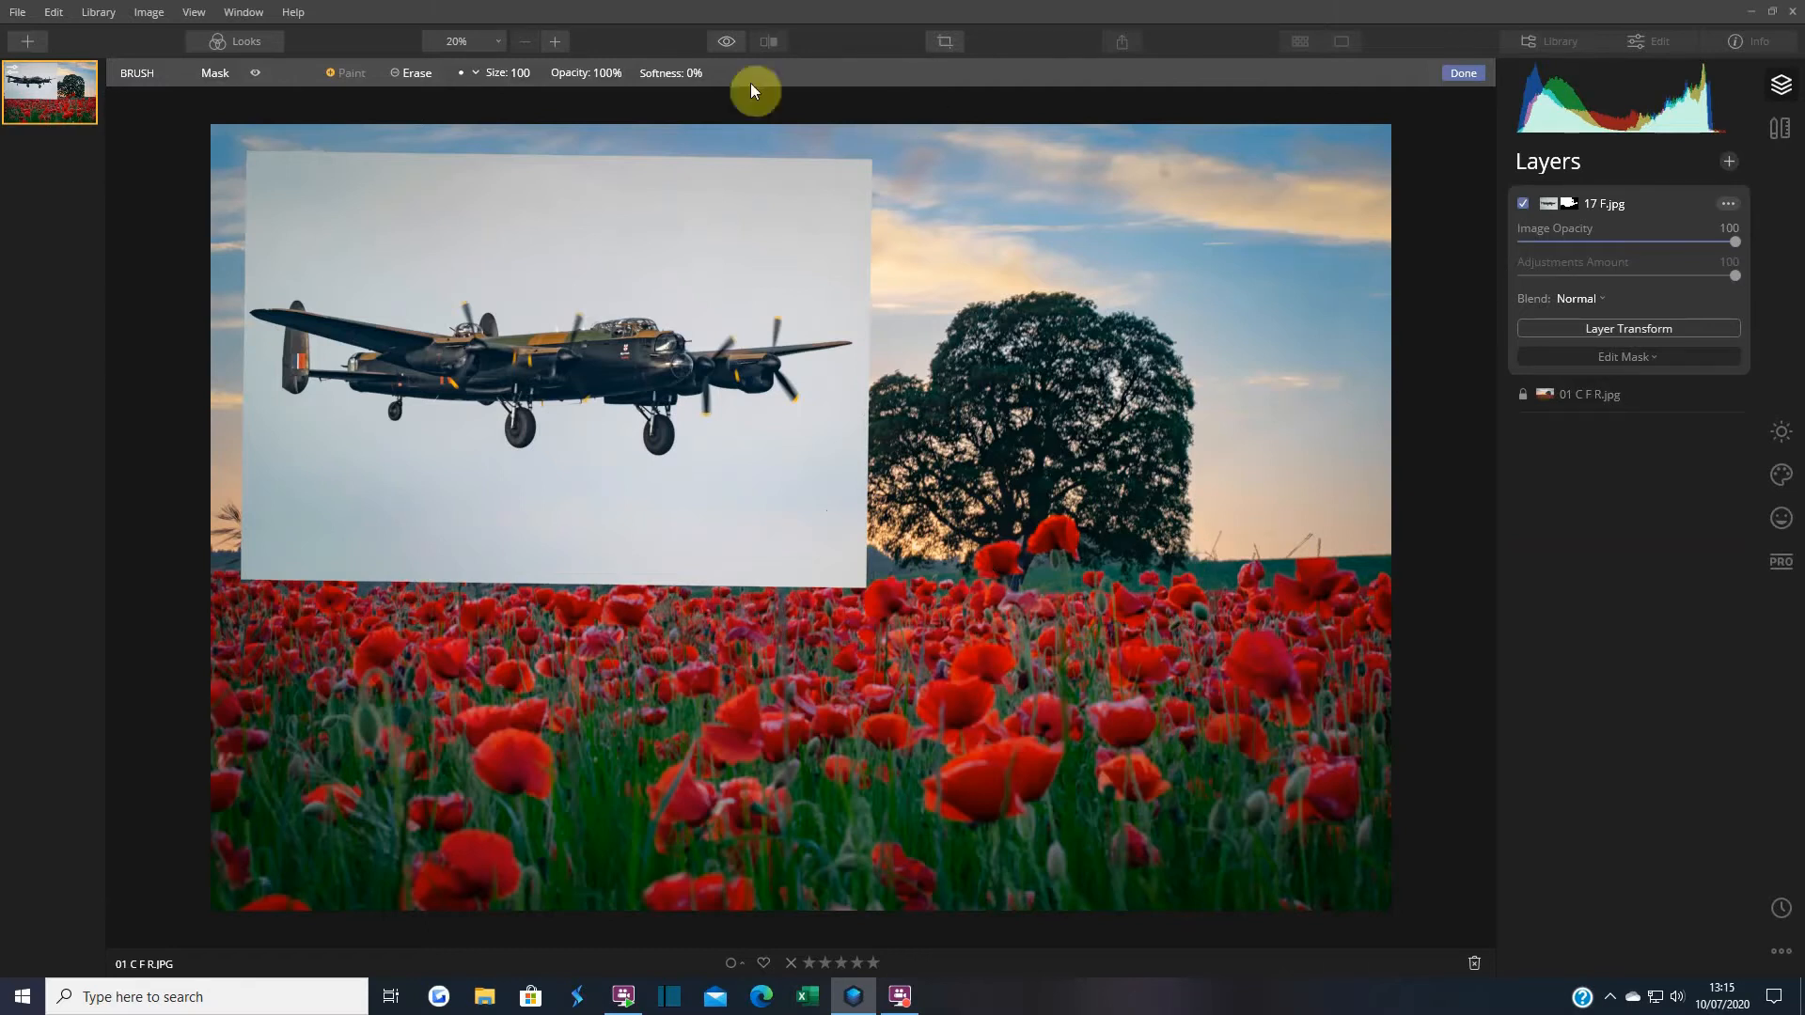
pyautogui.click(419, 71)
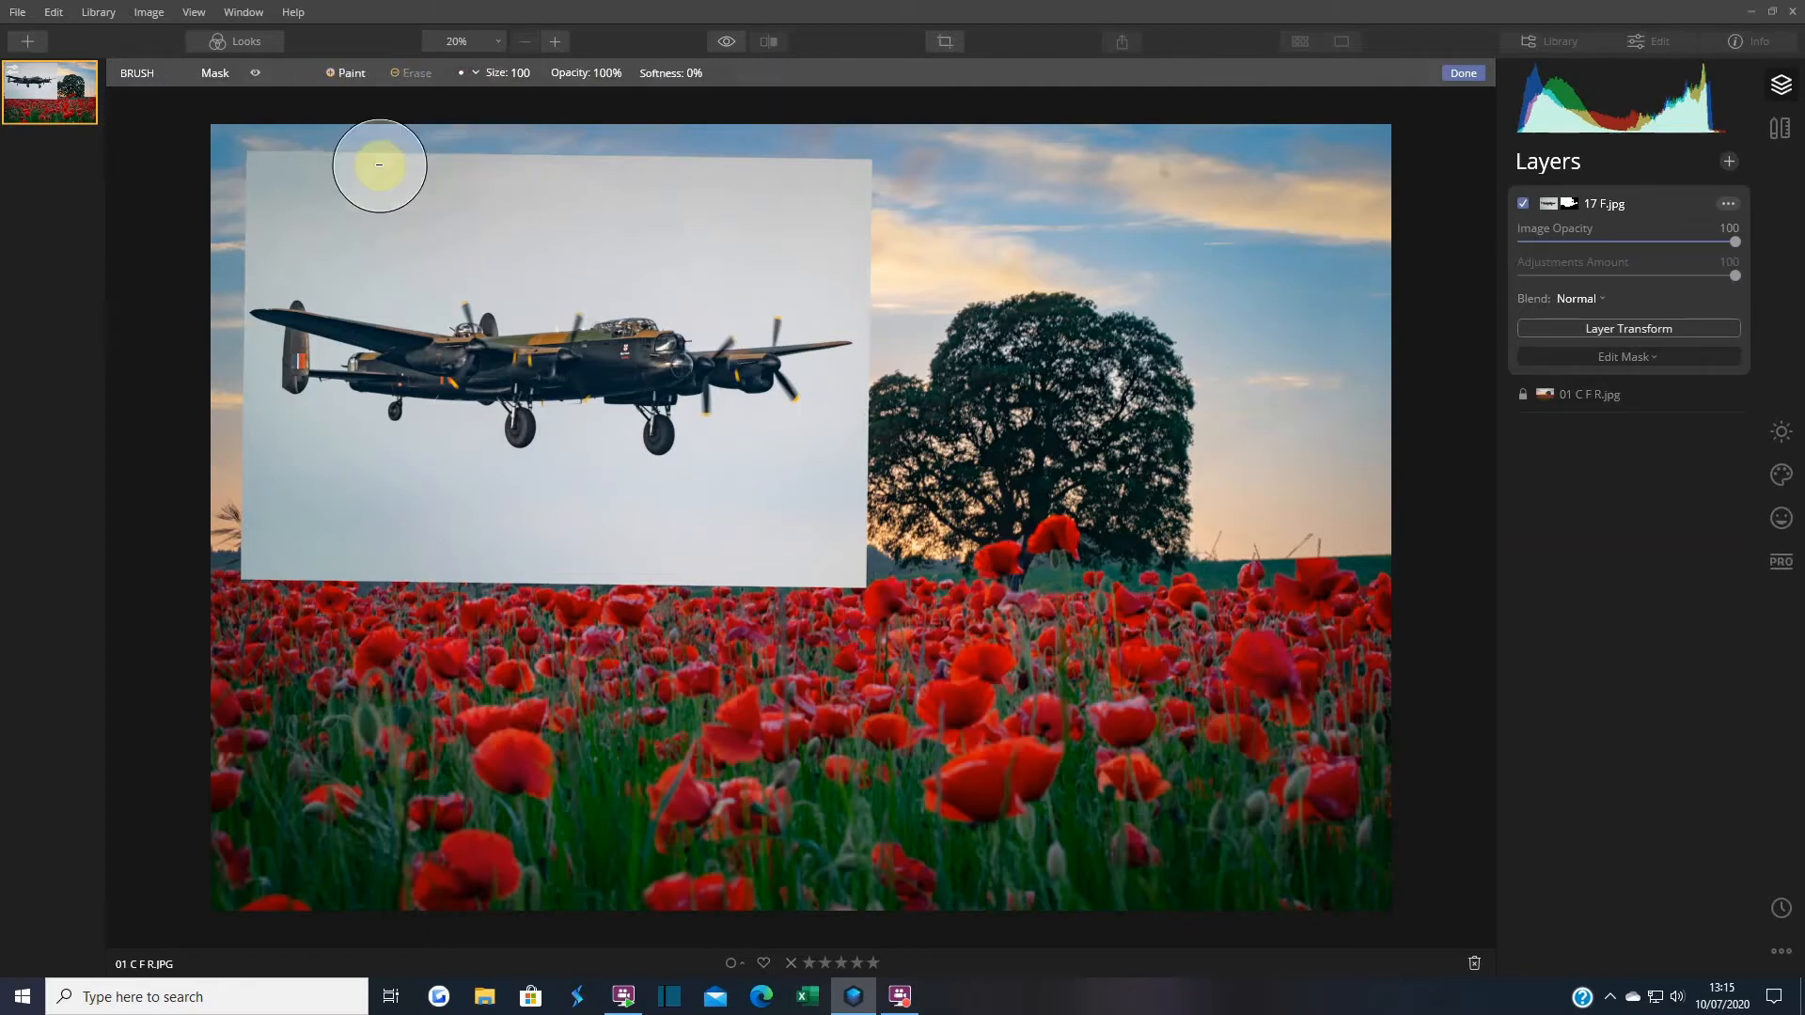
pyautogui.moveTo(250, 161)
pyautogui.mouseDown()
pyautogui.moveTo(869, 178)
pyautogui.moveTo(904, 211)
pyautogui.moveTo(266, 202)
pyautogui.moveTo(255, 217)
pyautogui.moveTo(395, 251)
pyautogui.moveTo(769, 232)
pyautogui.moveTo(845, 256)
pyautogui.moveTo(893, 300)
pyautogui.moveTo(940, 421)
pyautogui.moveTo(874, 453)
pyautogui.moveTo(791, 539)
pyautogui.moveTo(413, 566)
pyautogui.moveTo(293, 535)
pyautogui.moveTo(232, 480)
pyautogui.moveTo(301, 465)
pyautogui.moveTo(278, 552)
pyautogui.moveTo(350, 497)
pyautogui.moveTo(818, 558)
pyautogui.moveTo(915, 552)
pyautogui.moveTo(865, 455)
pyautogui.moveTo(801, 502)
pyautogui.moveTo(769, 466)
pyautogui.moveTo(741, 471)
pyautogui.moveTo(858, 432)
pyautogui.mouseUp()
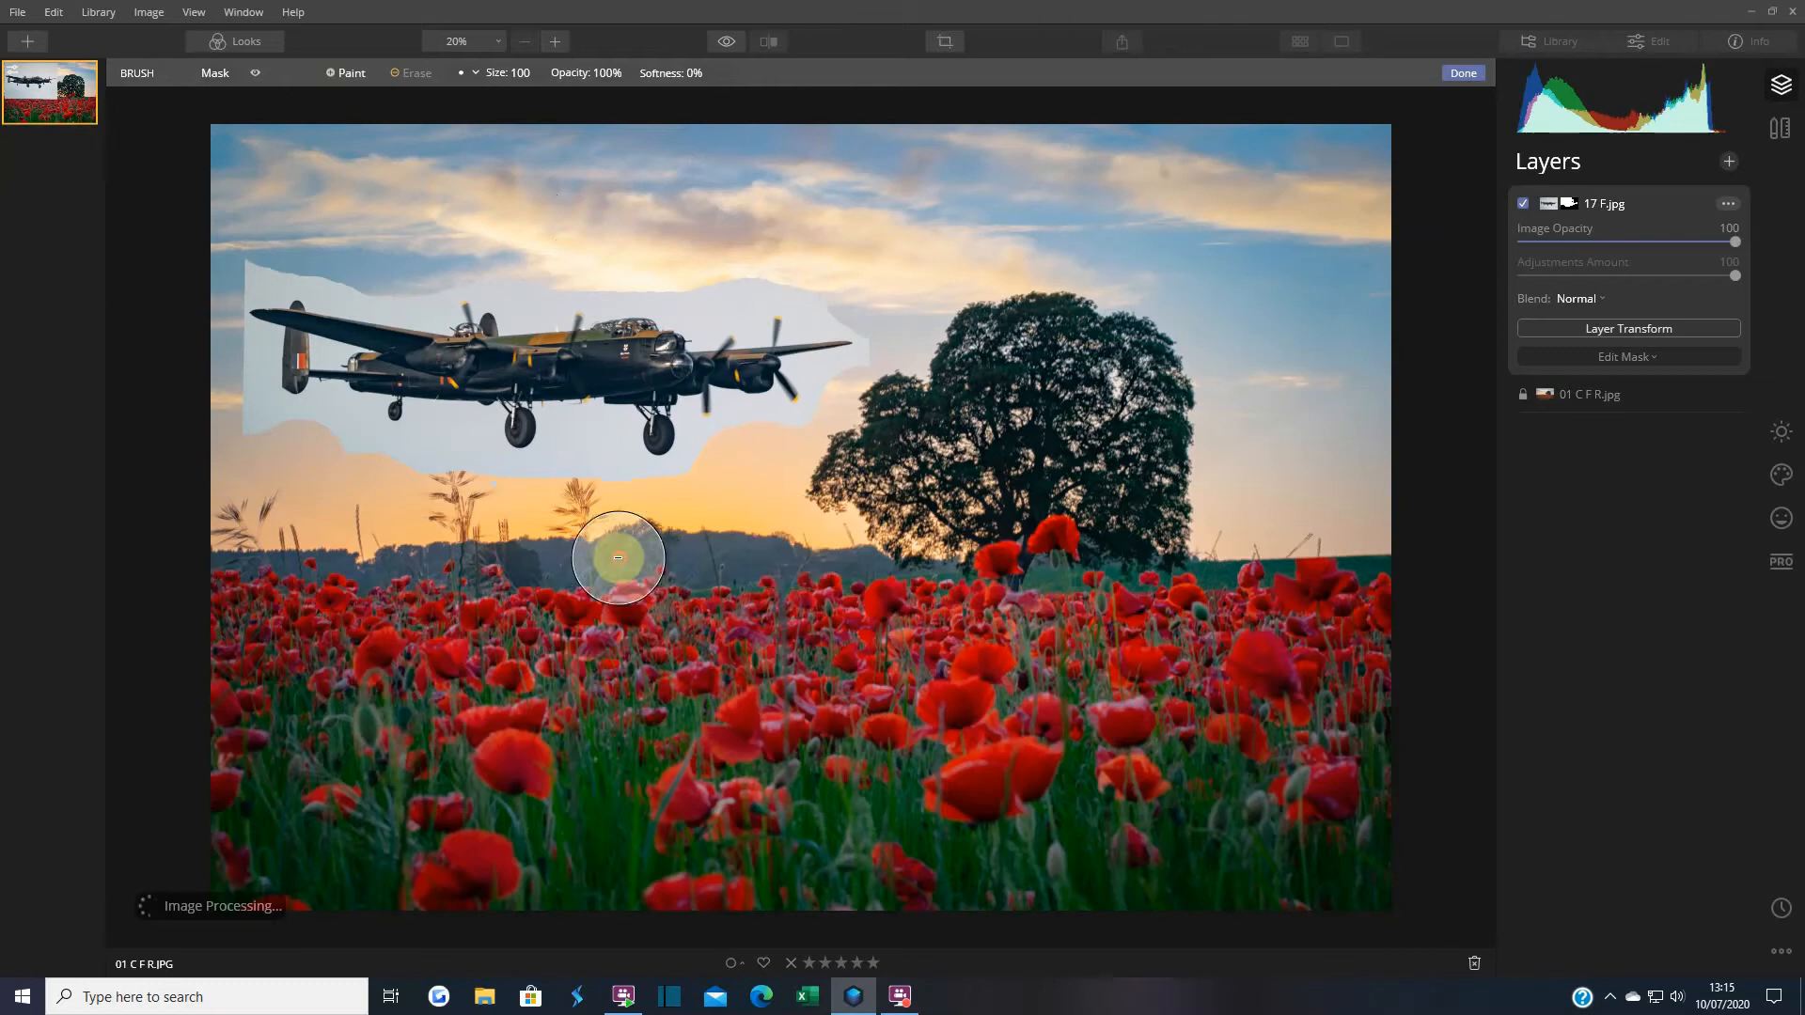
# Erase the grey sky beneath the aircraft's front half and paint the outer wing tip back into the mask.
pyautogui.scroll(5, 617, 552)
pyautogui.scroll(1, 622, 484)
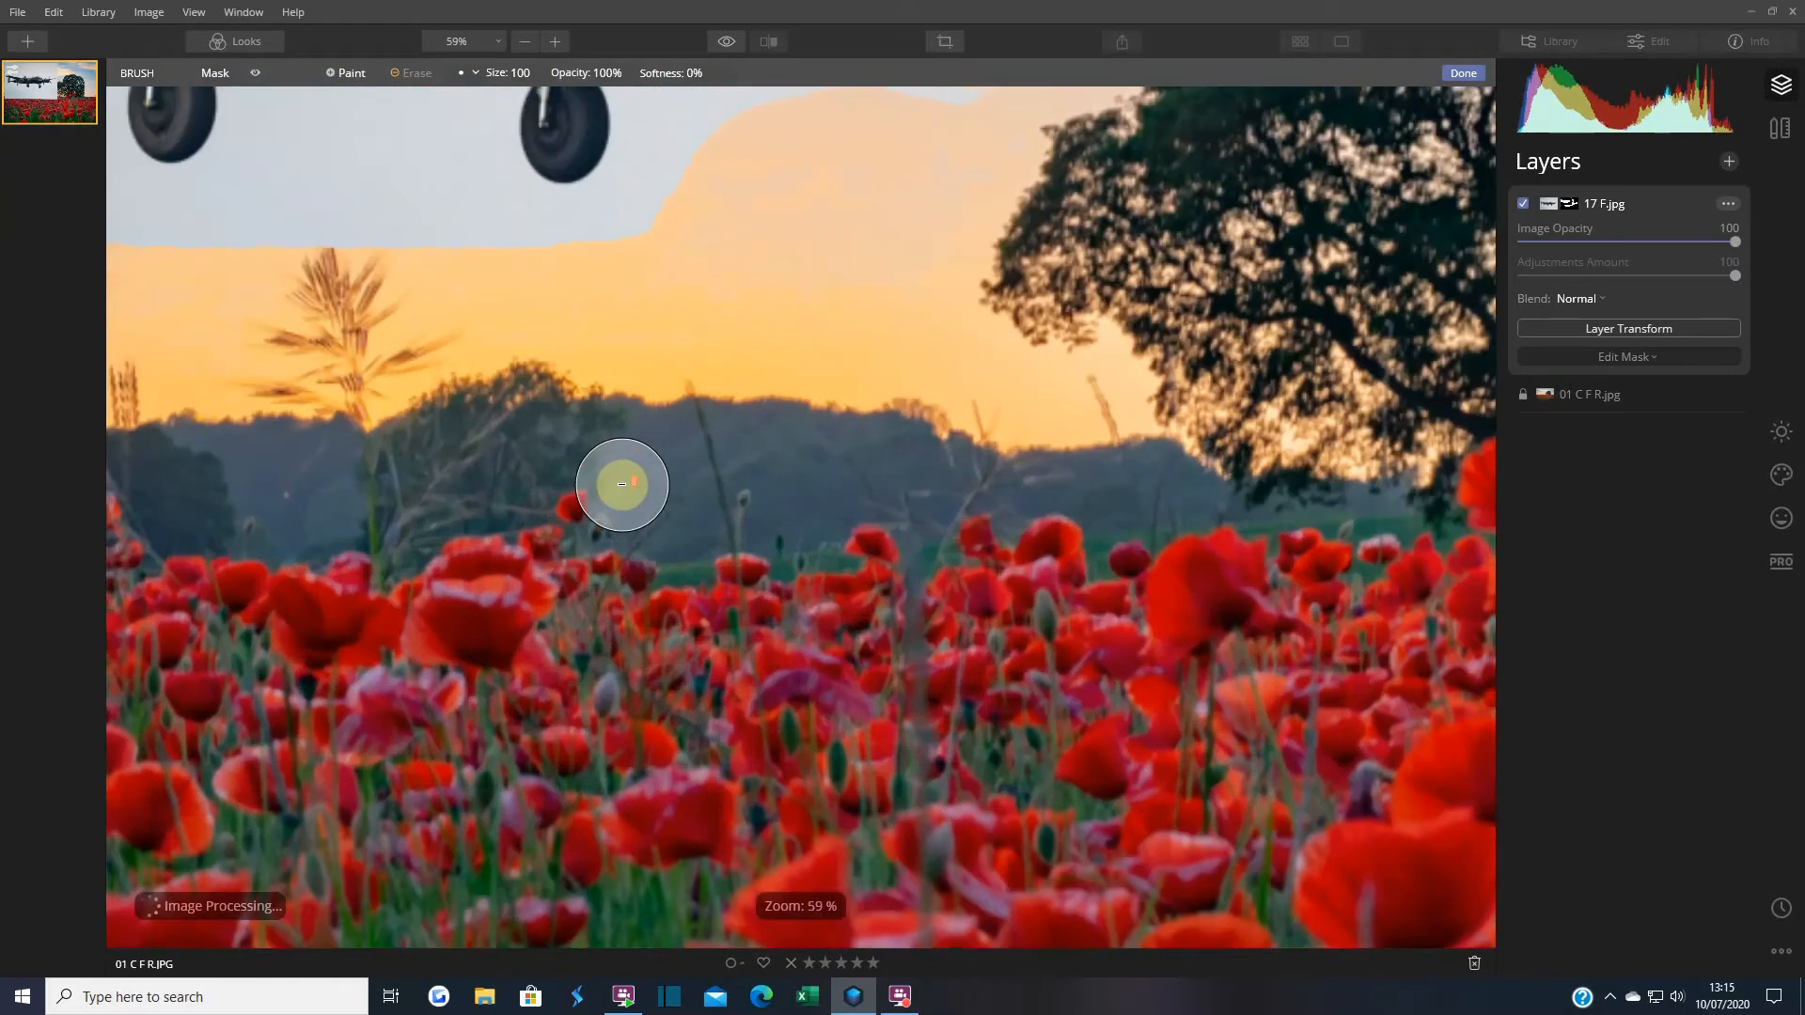
pyautogui.moveTo(604, 432); pyautogui.dragTo(810, 895)
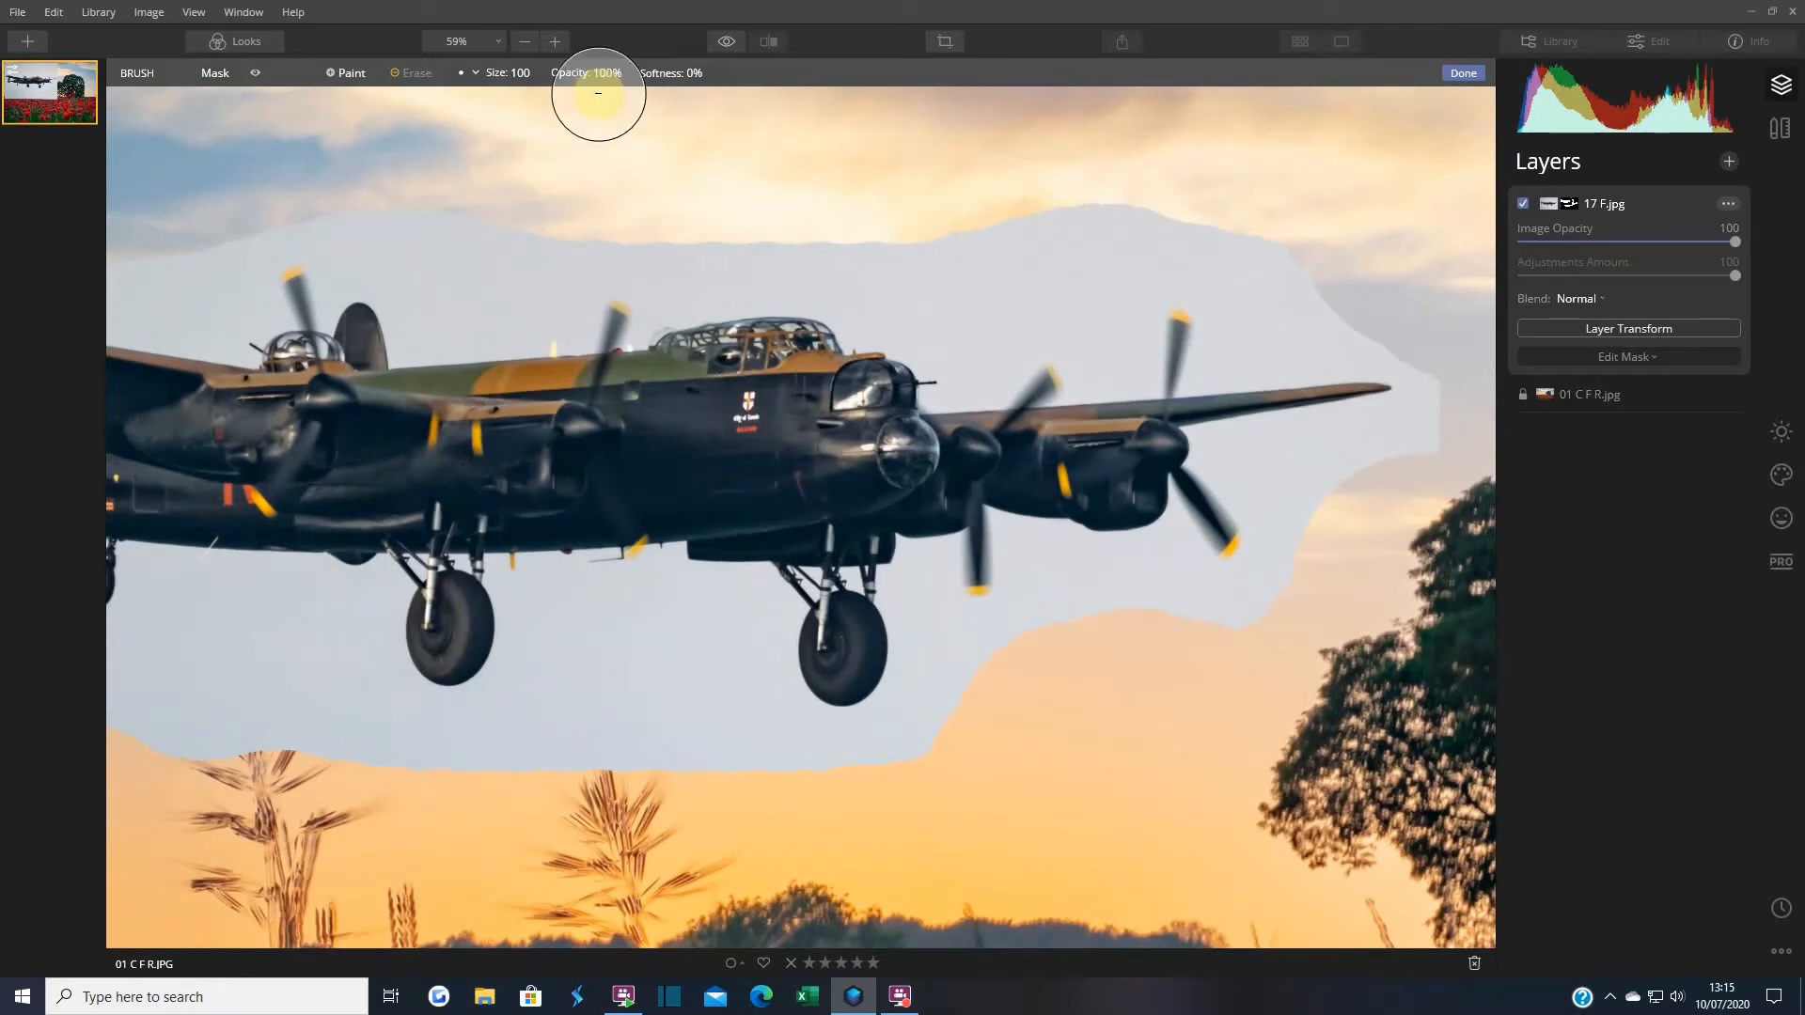
pyautogui.moveTo(588, 855)
pyautogui.mouseDown()
pyautogui.moveTo(544, 808)
pyautogui.moveTo(559, 661)
pyautogui.moveTo(585, 638)
pyautogui.moveTo(703, 631)
pyautogui.moveTo(761, 715)
pyautogui.moveTo(768, 780)
pyautogui.moveTo(642, 703)
pyautogui.moveTo(623, 754)
pyautogui.moveTo(885, 810)
pyautogui.moveTo(939, 762)
pyautogui.moveTo(960, 659)
pyautogui.moveTo(1001, 679)
pyautogui.moveTo(1055, 616)
pyautogui.moveTo(1109, 603)
pyautogui.moveTo(1215, 633)
pyautogui.moveTo(1293, 620)
pyautogui.moveTo(1302, 490)
pyautogui.moveTo(1450, 430)
pyautogui.moveTo(1449, 359)
pyautogui.moveTo(1351, 275)
pyautogui.moveTo(1395, 511)
pyautogui.mouseUp()
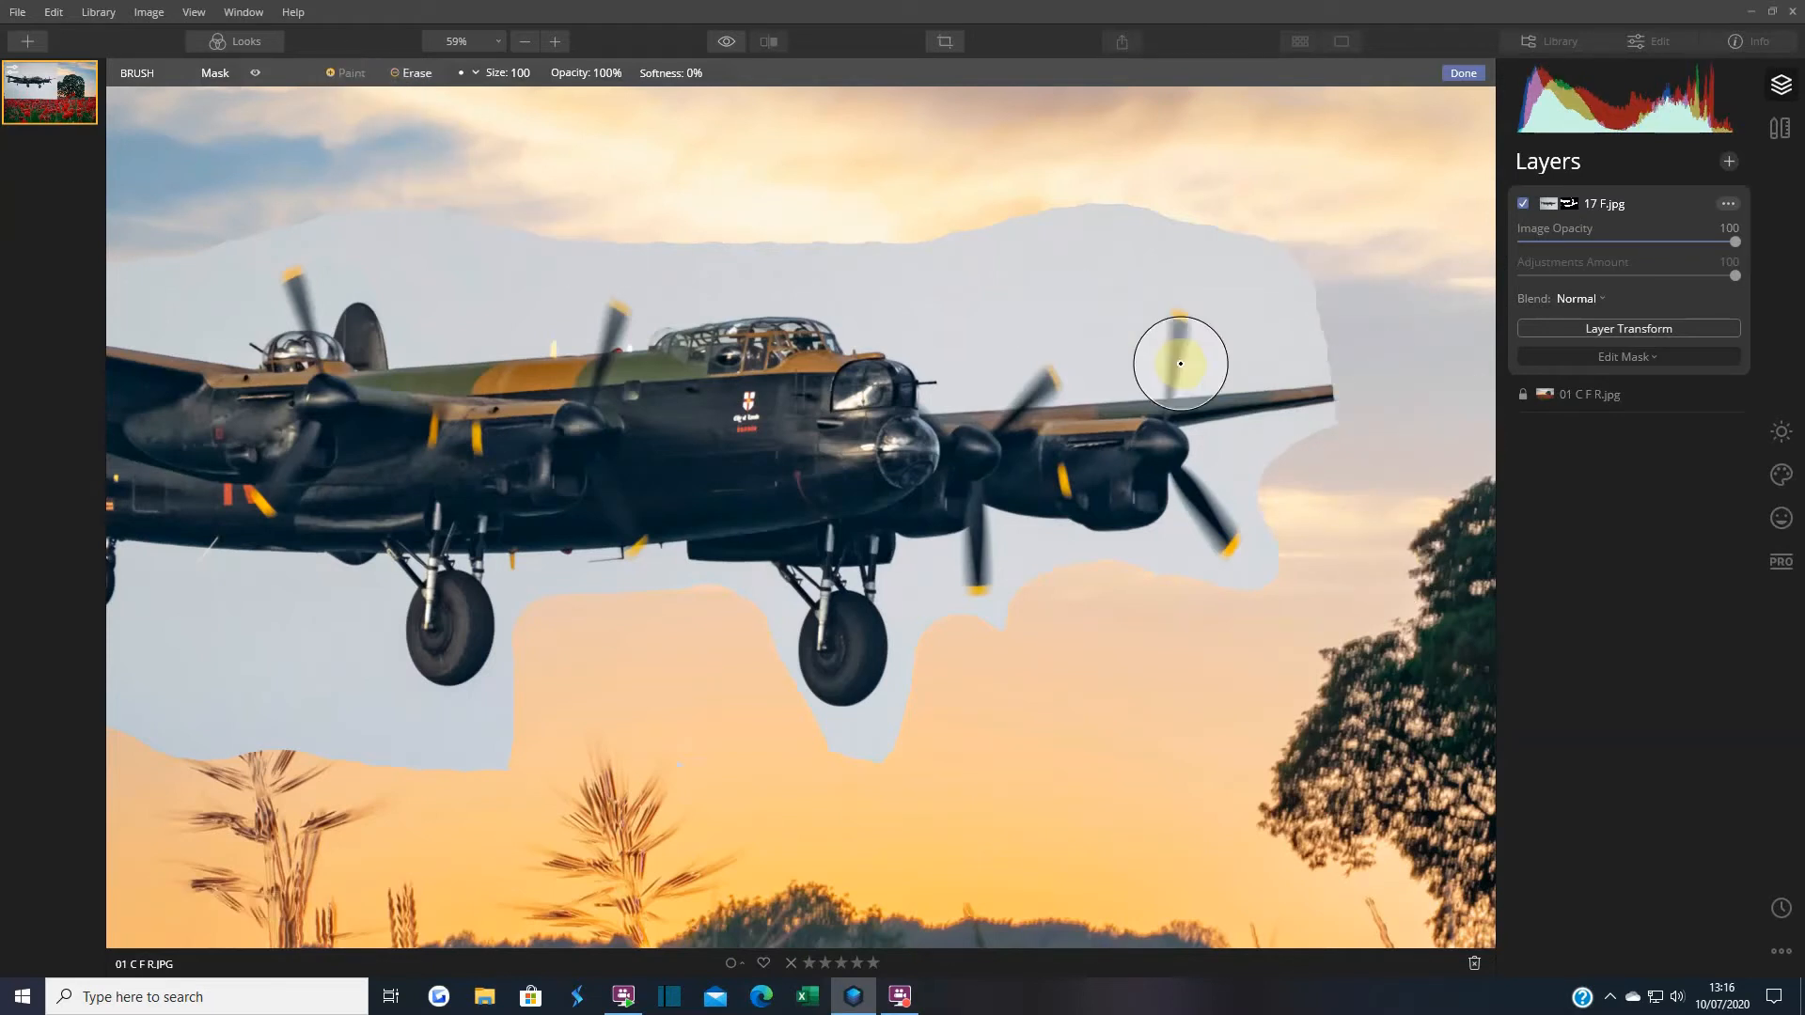
pyautogui.moveTo(1280, 390); pyautogui.dragTo(1371, 391)
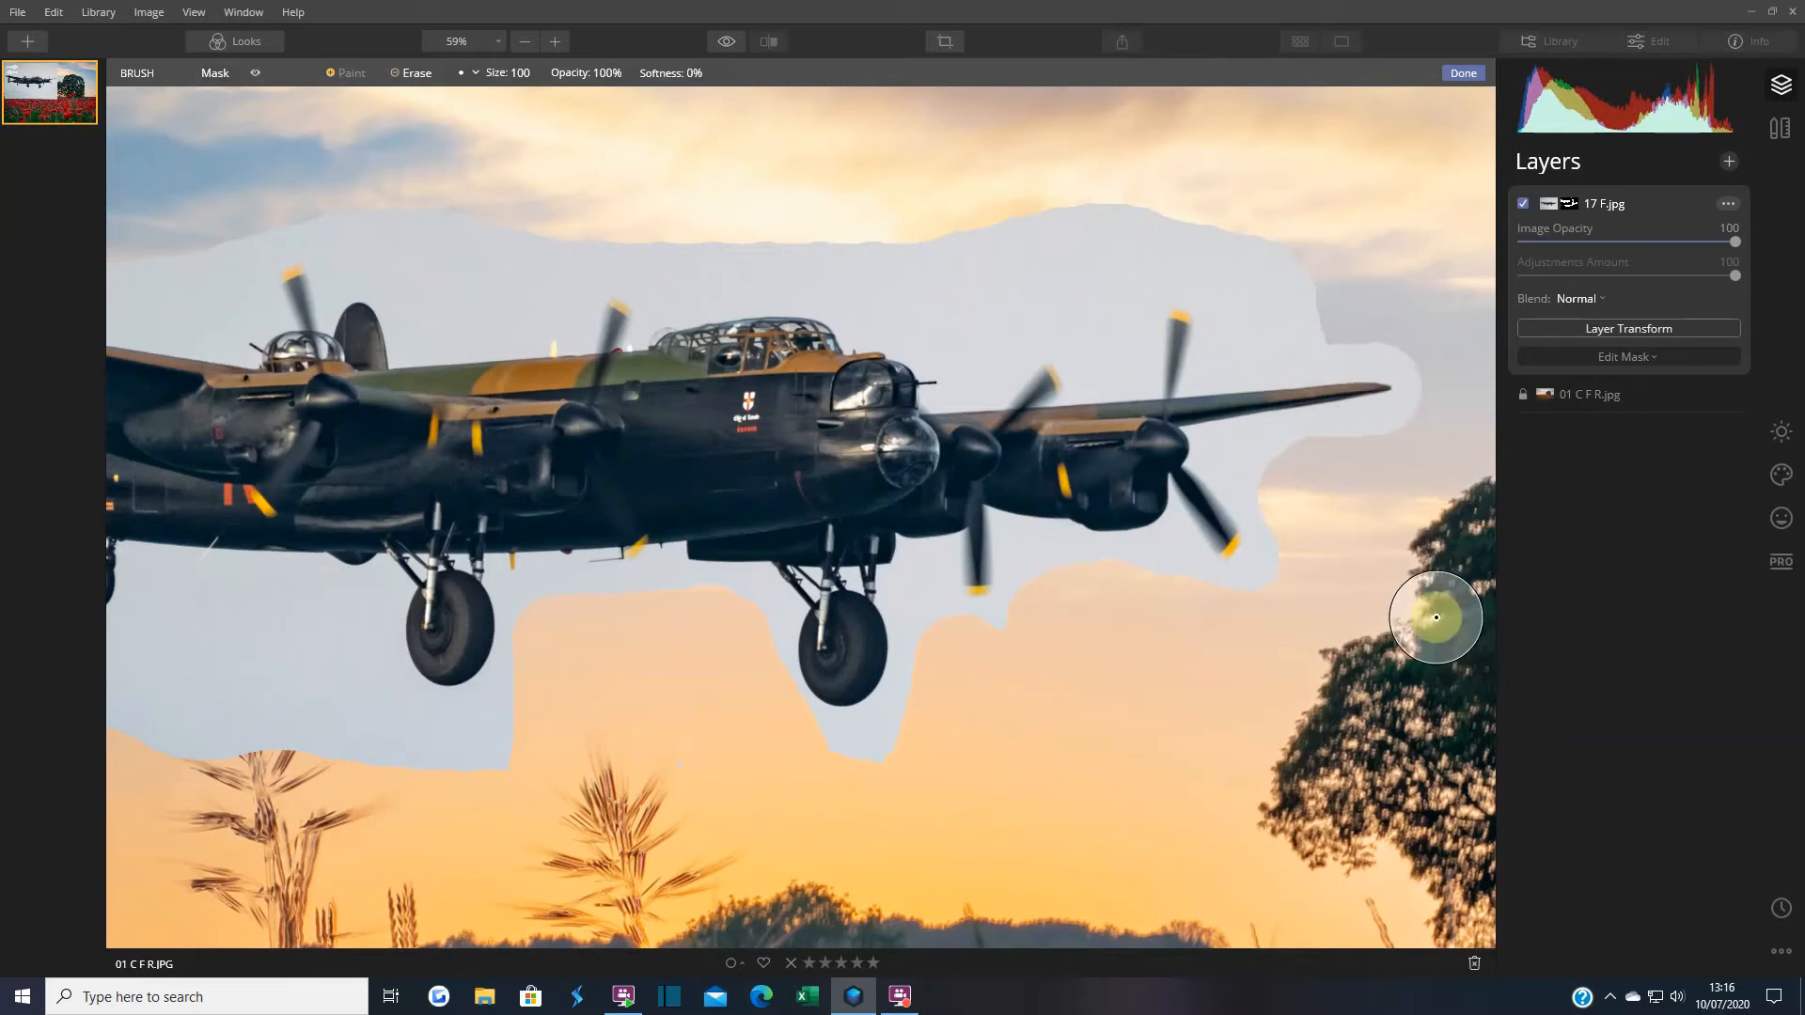
# Erase the grey sky closer around the front half of the aircraft, above the fuselage and below the wheels.
pyautogui.click(420, 81)
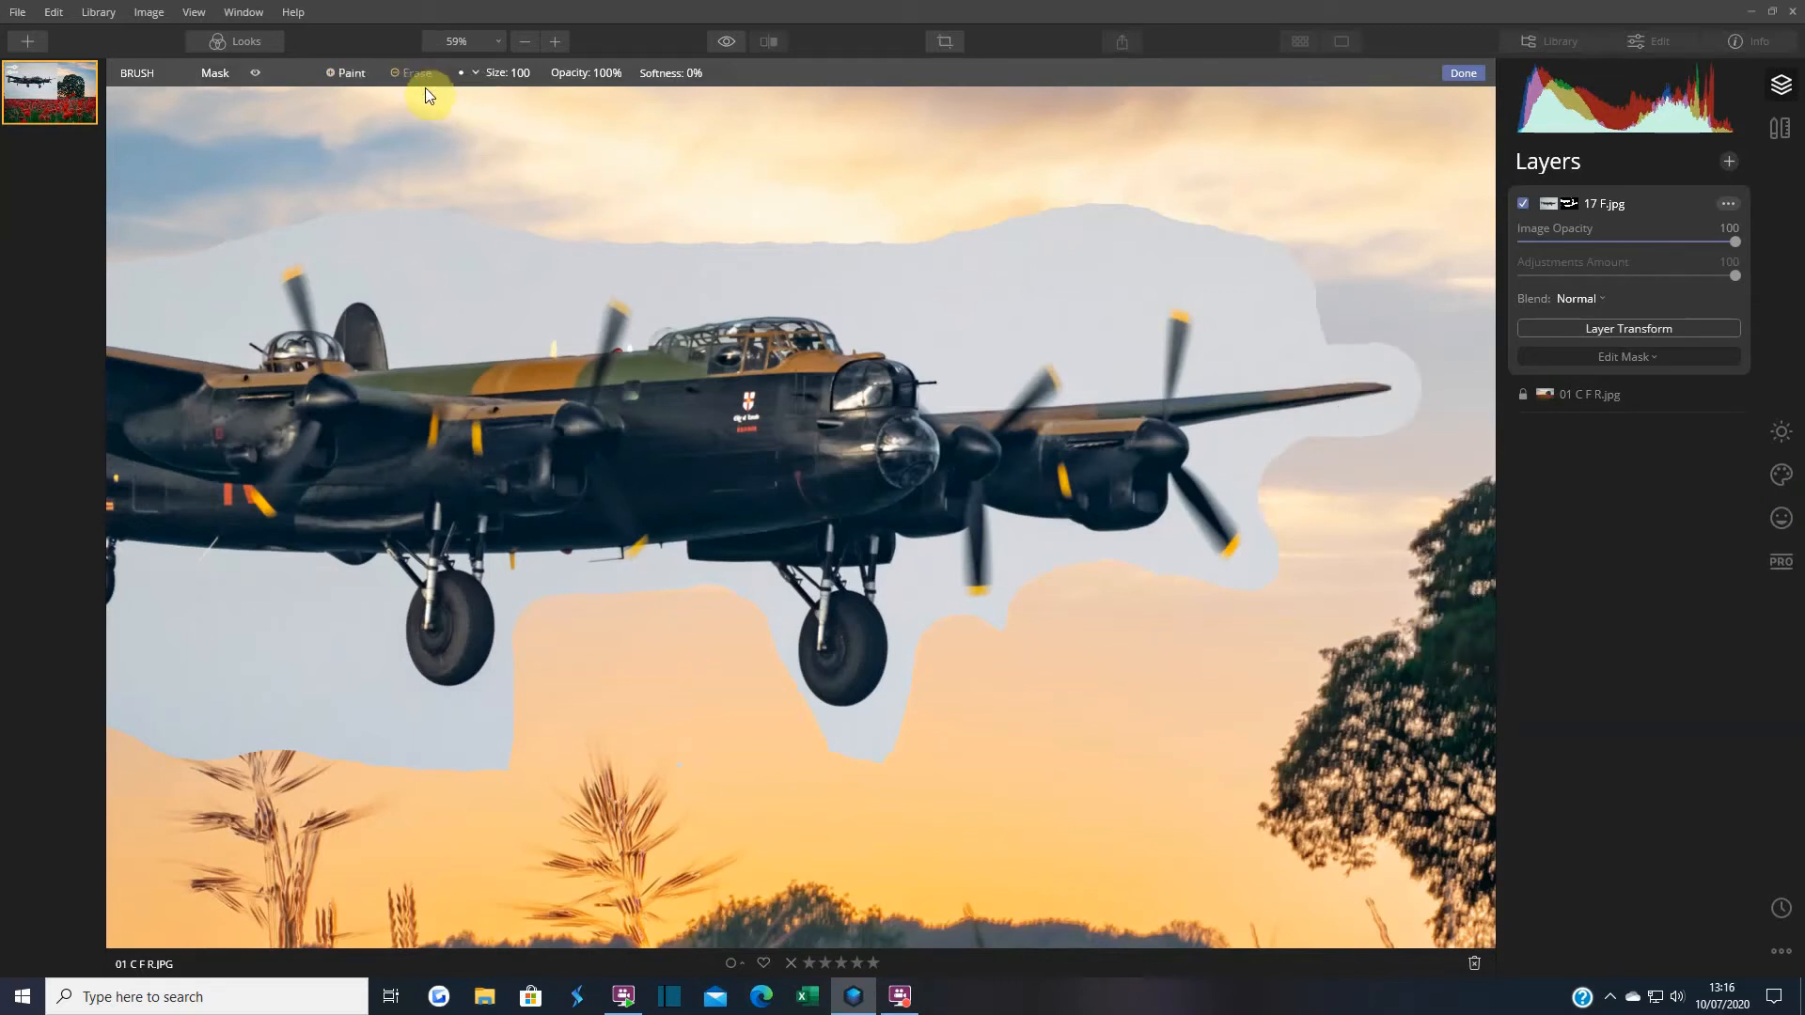
pyautogui.moveTo(455, 273)
pyautogui.mouseDown()
pyautogui.moveTo(573, 218)
pyautogui.moveTo(695, 223)
pyautogui.moveTo(738, 250)
pyautogui.moveTo(905, 251)
pyautogui.moveTo(1181, 196)
pyautogui.moveTo(1297, 296)
pyautogui.moveTo(1400, 307)
pyautogui.moveTo(1451, 362)
pyautogui.moveTo(1438, 441)
pyautogui.moveTo(1280, 469)
pyautogui.mouseUp()
pyautogui.moveTo(1326, 543)
pyautogui.mouseDown()
pyautogui.moveTo(1300, 590)
pyautogui.moveTo(1191, 637)
pyautogui.moveTo(1149, 602)
pyautogui.moveTo(1056, 591)
pyautogui.moveTo(985, 671)
pyautogui.moveTo(947, 667)
pyautogui.moveTo(946, 729)
pyautogui.moveTo(767, 791)
pyautogui.moveTo(623, 631)
pyautogui.moveTo(496, 758)
pyautogui.moveTo(335, 750)
pyautogui.moveTo(235, 643)
pyautogui.moveTo(236, 760)
pyautogui.mouseUp()
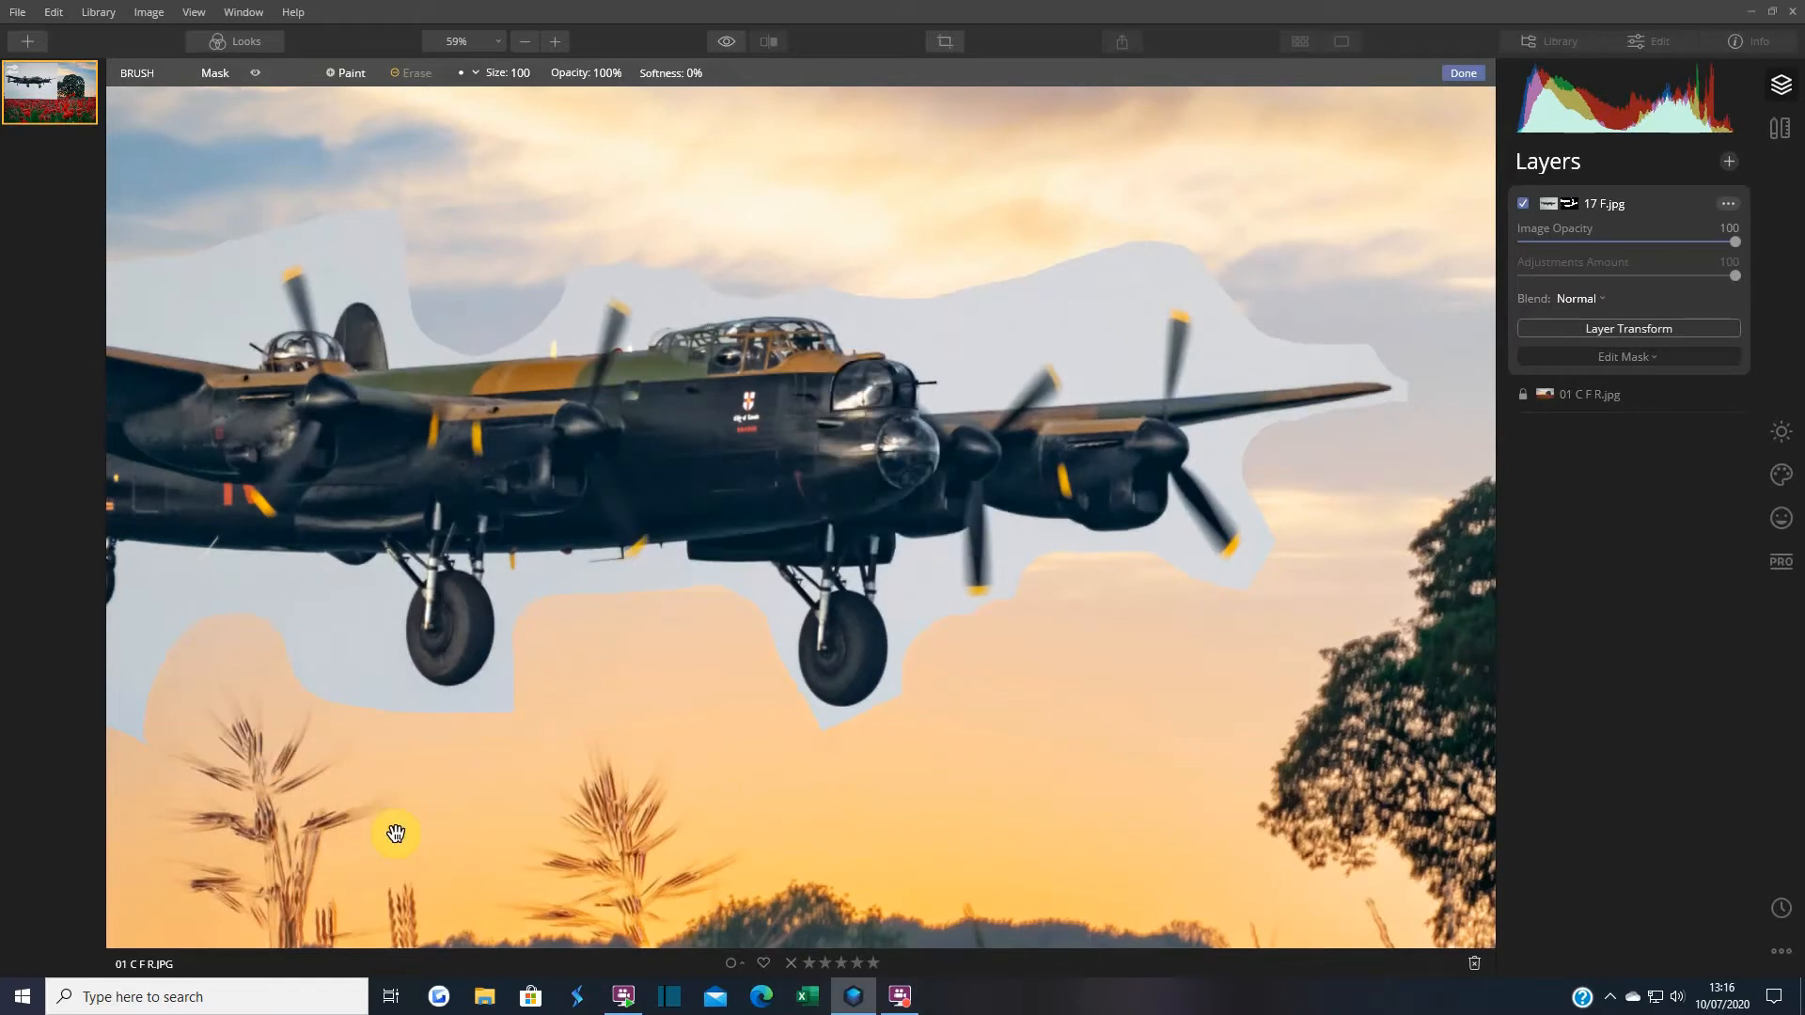
# Erase the grey sky around the tail, rear wing and tail wheel, and trim it beside the main wheel.
pyautogui.moveTo(249, 718); pyautogui.dragTo(990, 771)
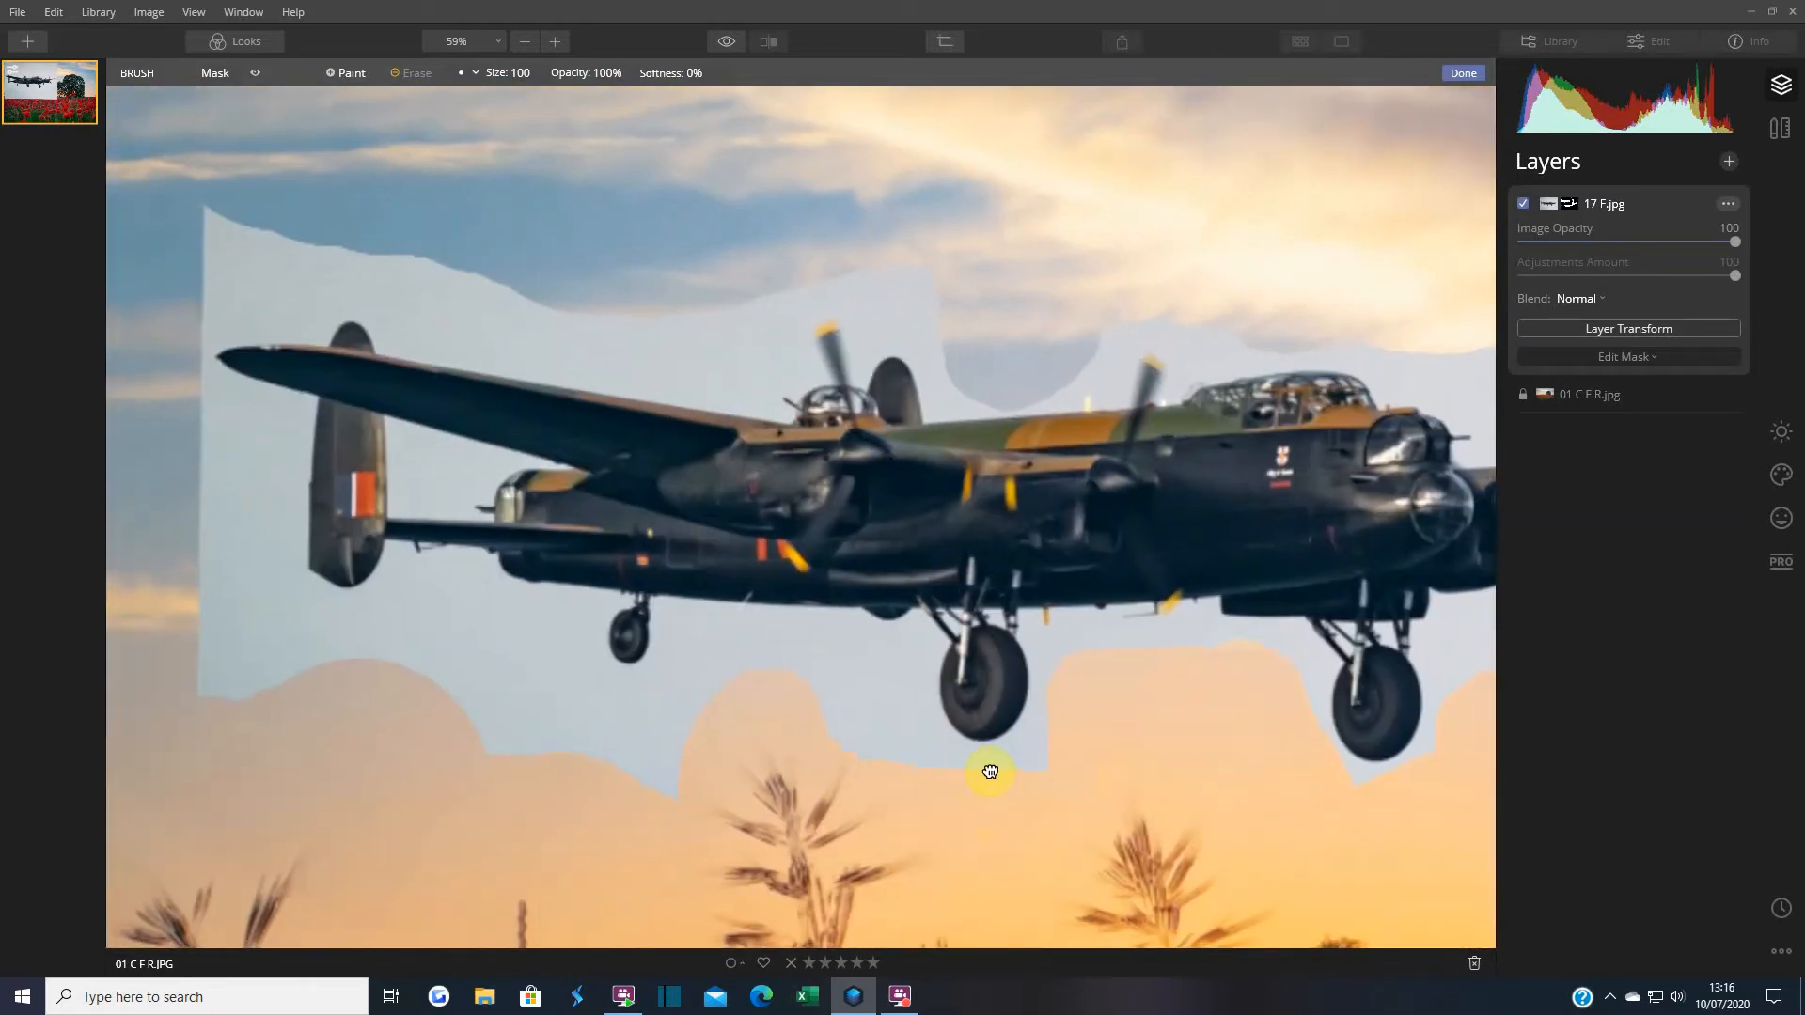
pyautogui.moveTo(730, 790)
pyautogui.mouseDown()
pyautogui.moveTo(865, 830)
pyautogui.moveTo(905, 807)
pyautogui.moveTo(868, 715)
pyautogui.moveTo(817, 671)
pyautogui.moveTo(715, 668)
pyautogui.moveTo(669, 760)
pyautogui.moveTo(619, 746)
pyautogui.moveTo(539, 658)
pyautogui.moveTo(421, 618)
pyautogui.moveTo(427, 660)
pyautogui.moveTo(497, 757)
pyautogui.moveTo(386, 644)
pyautogui.moveTo(308, 650)
pyautogui.moveTo(234, 583)
pyautogui.moveTo(256, 447)
pyautogui.moveTo(226, 448)
pyautogui.moveTo(195, 667)
pyautogui.moveTo(219, 703)
pyautogui.moveTo(209, 475)
pyautogui.moveTo(158, 262)
pyautogui.moveTo(306, 231)
pyautogui.moveTo(165, 282)
pyautogui.moveTo(364, 257)
pyautogui.moveTo(493, 304)
pyautogui.moveTo(726, 333)
pyautogui.moveTo(748, 297)
pyautogui.moveTo(813, 269)
pyautogui.moveTo(1118, 290)
pyautogui.mouseUp()
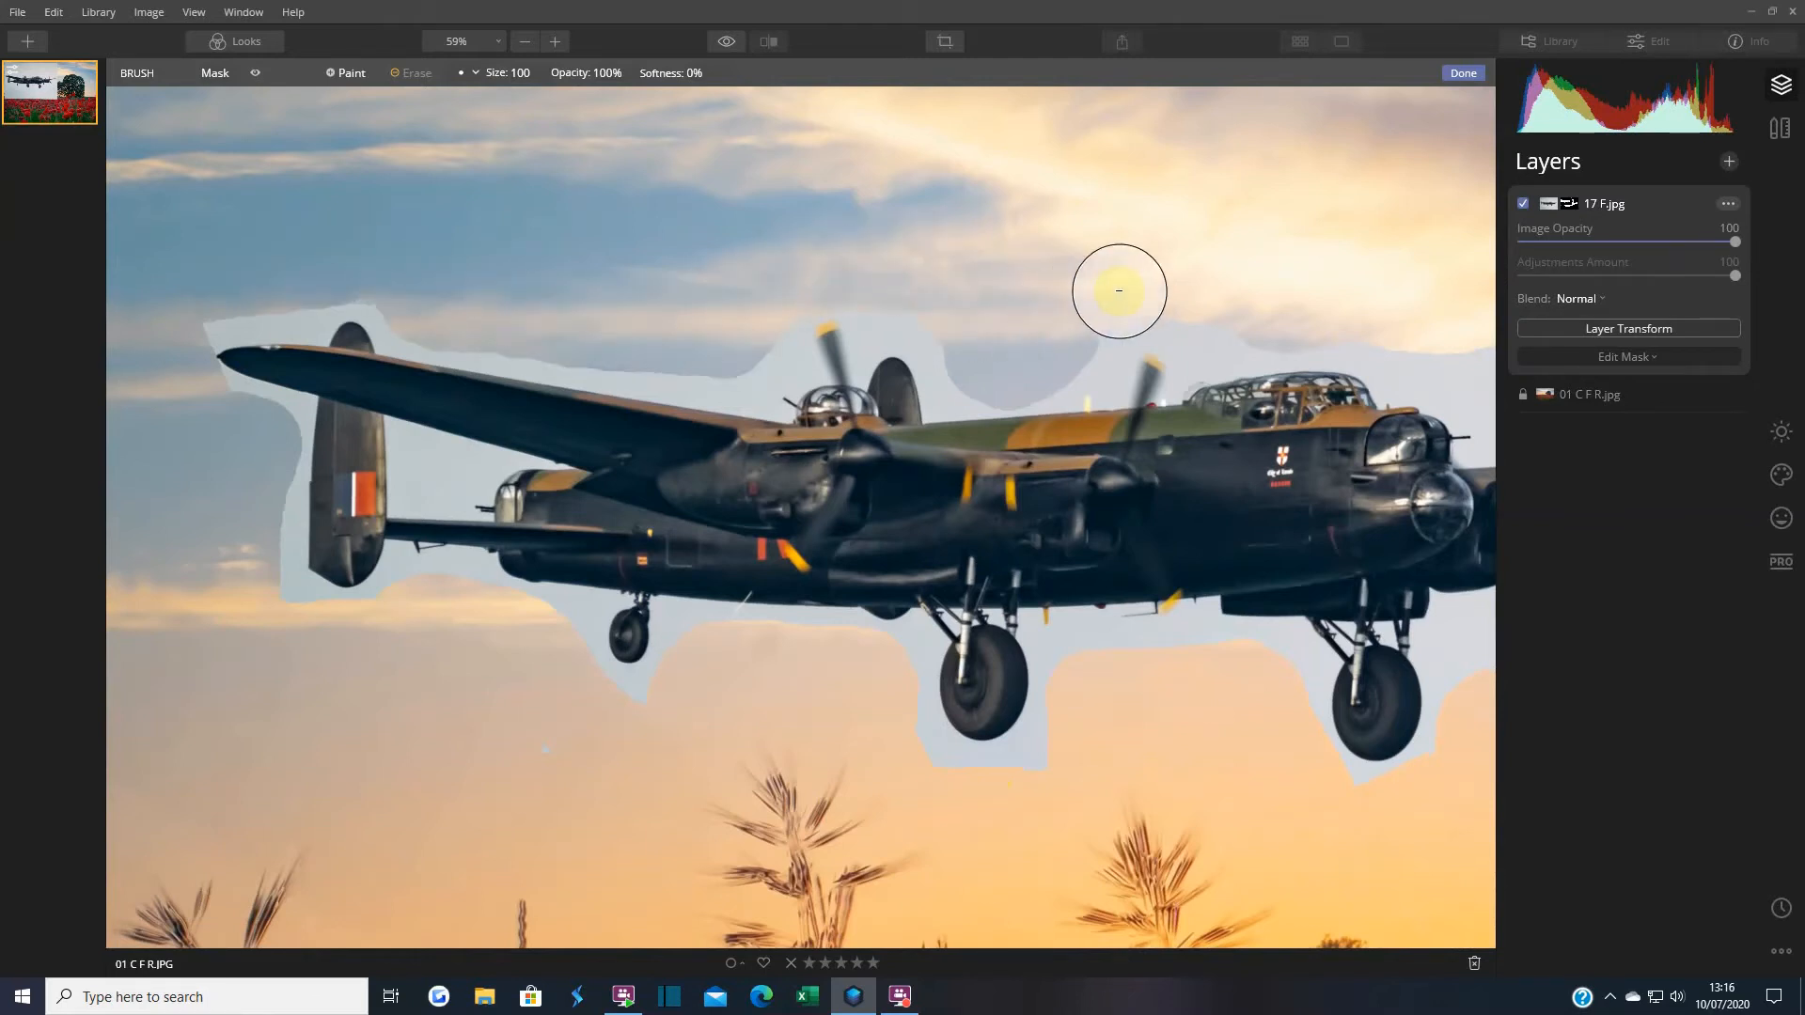
pyautogui.moveTo(1112, 719)
pyautogui.mouseDown()
pyautogui.moveTo(1030, 787)
pyautogui.moveTo(966, 794)
pyautogui.moveTo(900, 761)
pyautogui.moveTo(873, 693)
pyautogui.moveTo(736, 732)
pyautogui.moveTo(500, 759)
pyautogui.moveTo(486, 793)
pyautogui.moveTo(665, 816)
pyautogui.mouseUp()
pyautogui.moveTo(1229, 806); pyautogui.dragTo(693, 793)
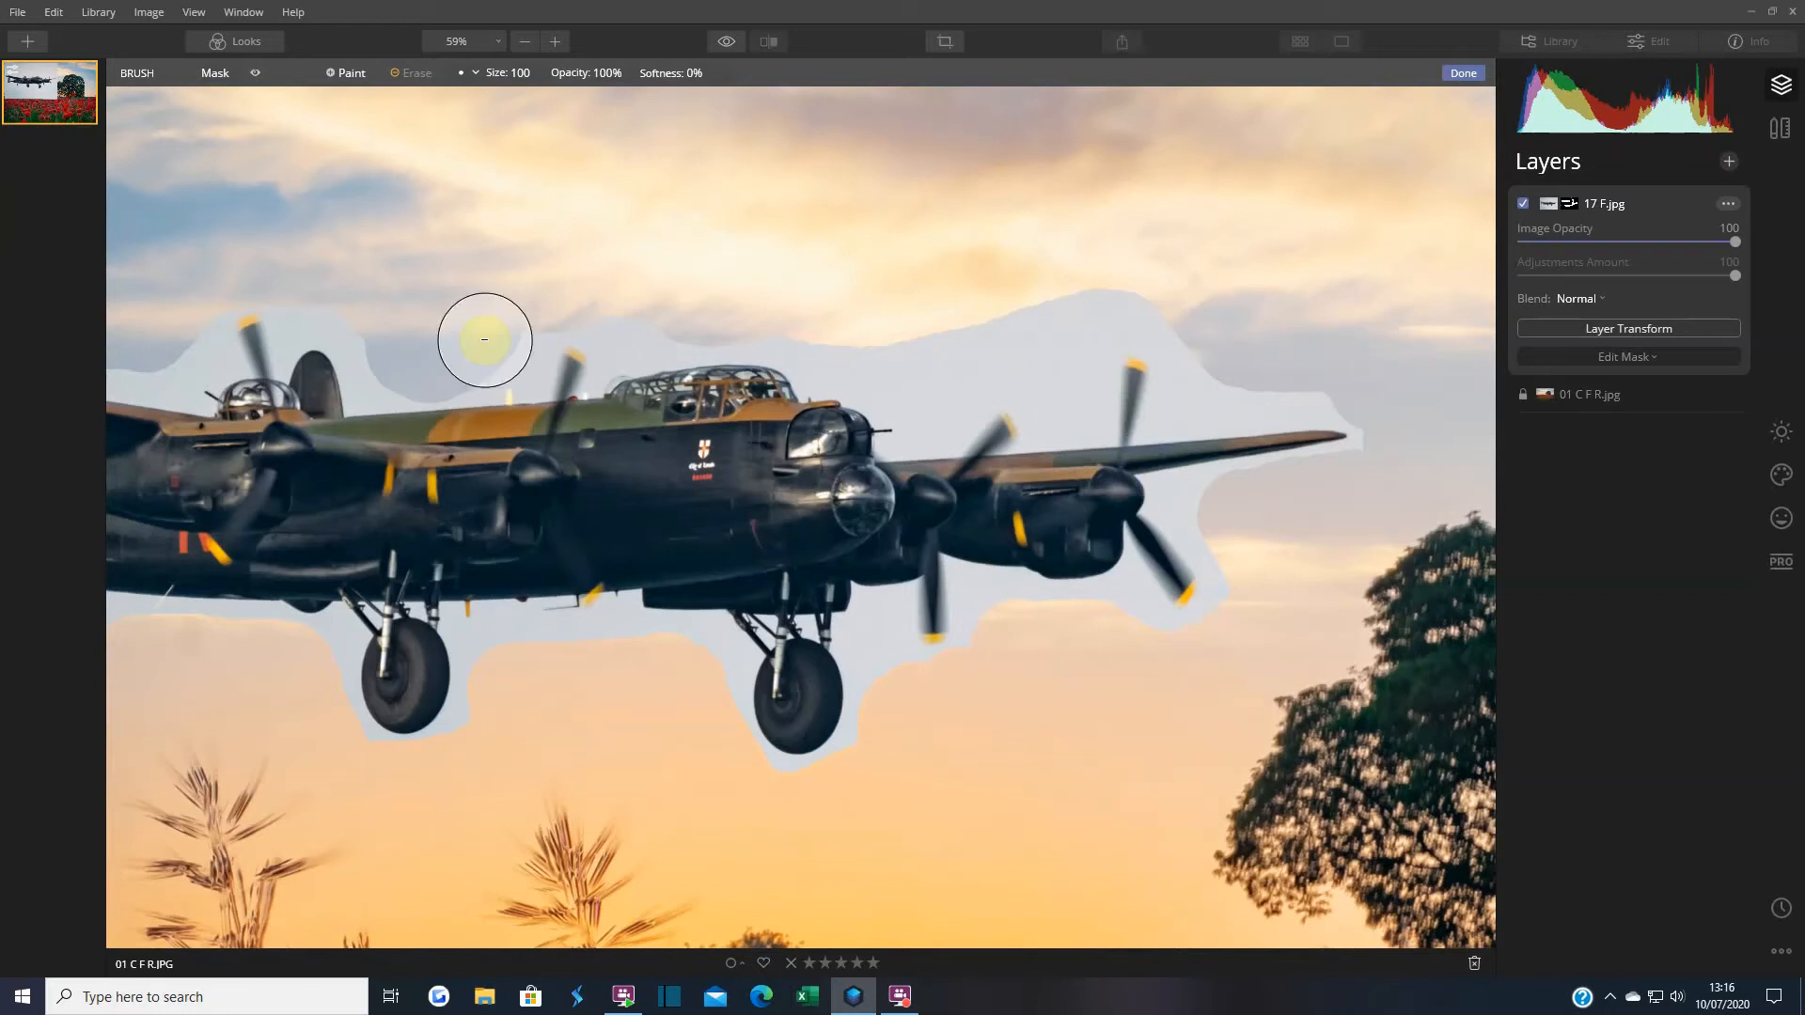
# Show the mask overlay, erase the stray mask patches away from the aircraft, and hide the overlay.
pyautogui.click(261, 77)
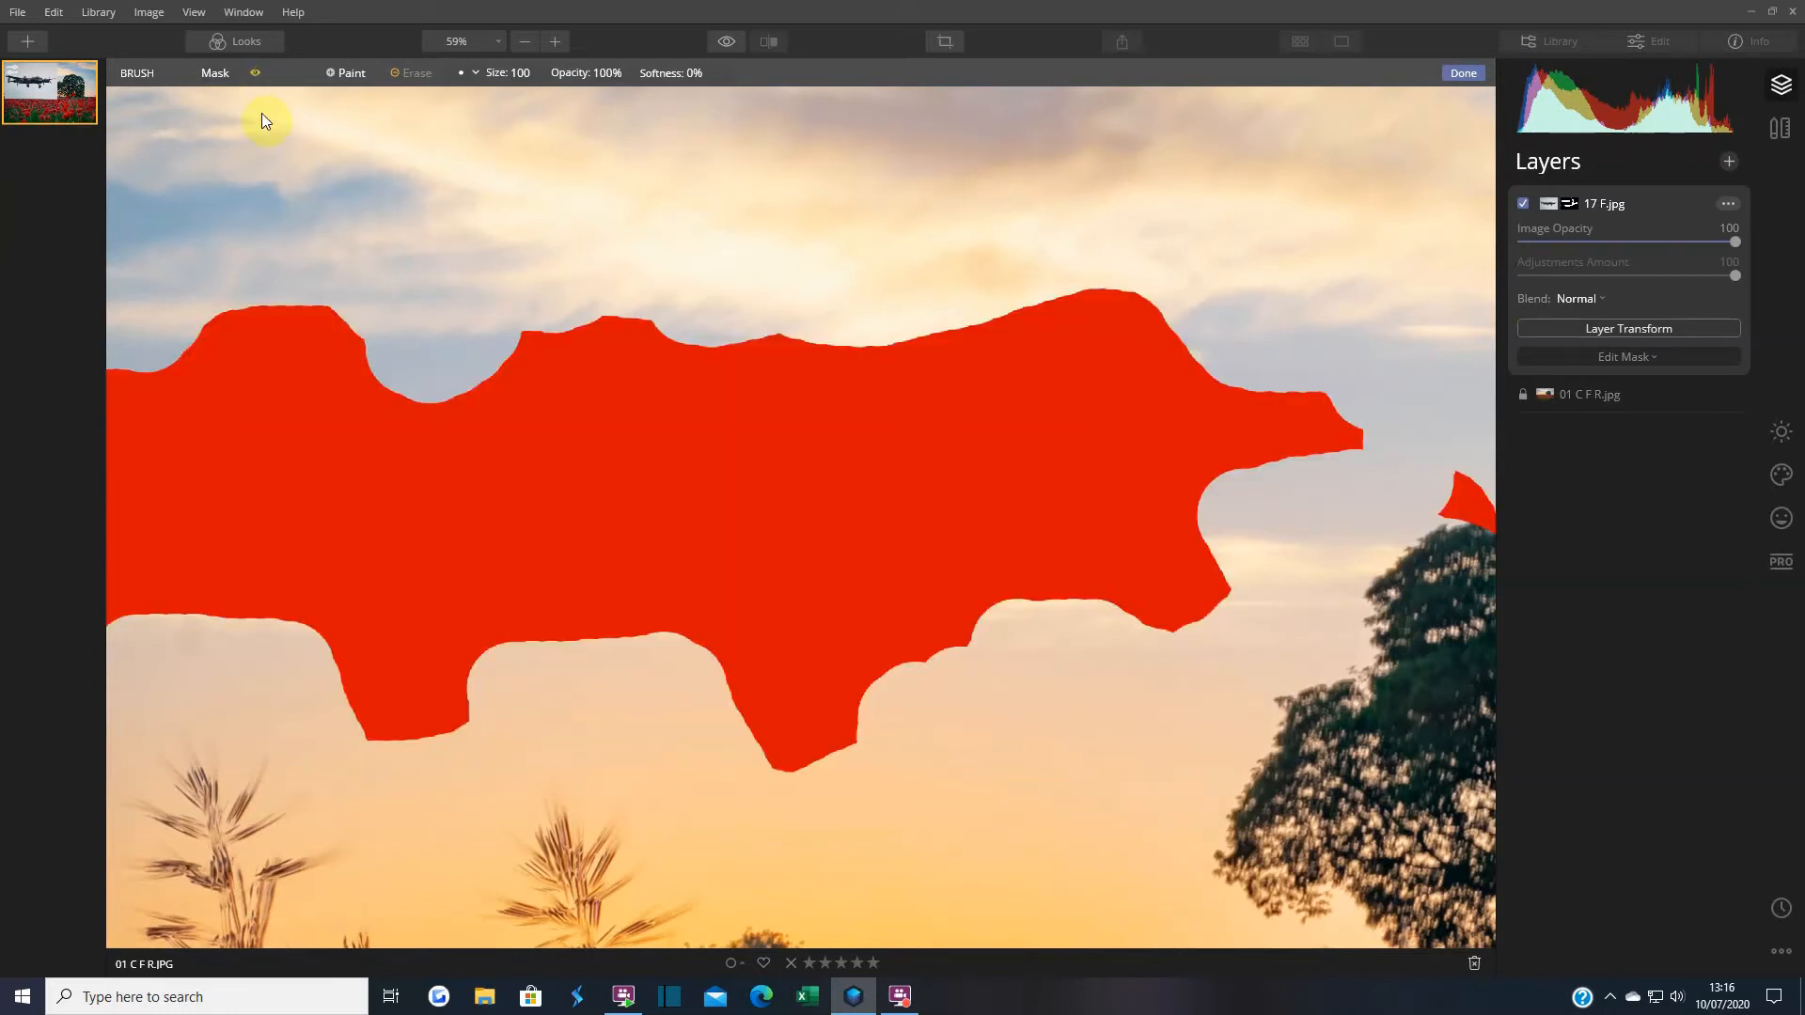
pyautogui.scroll(-2, 705, 525)
pyautogui.scroll(-3, 718, 616)
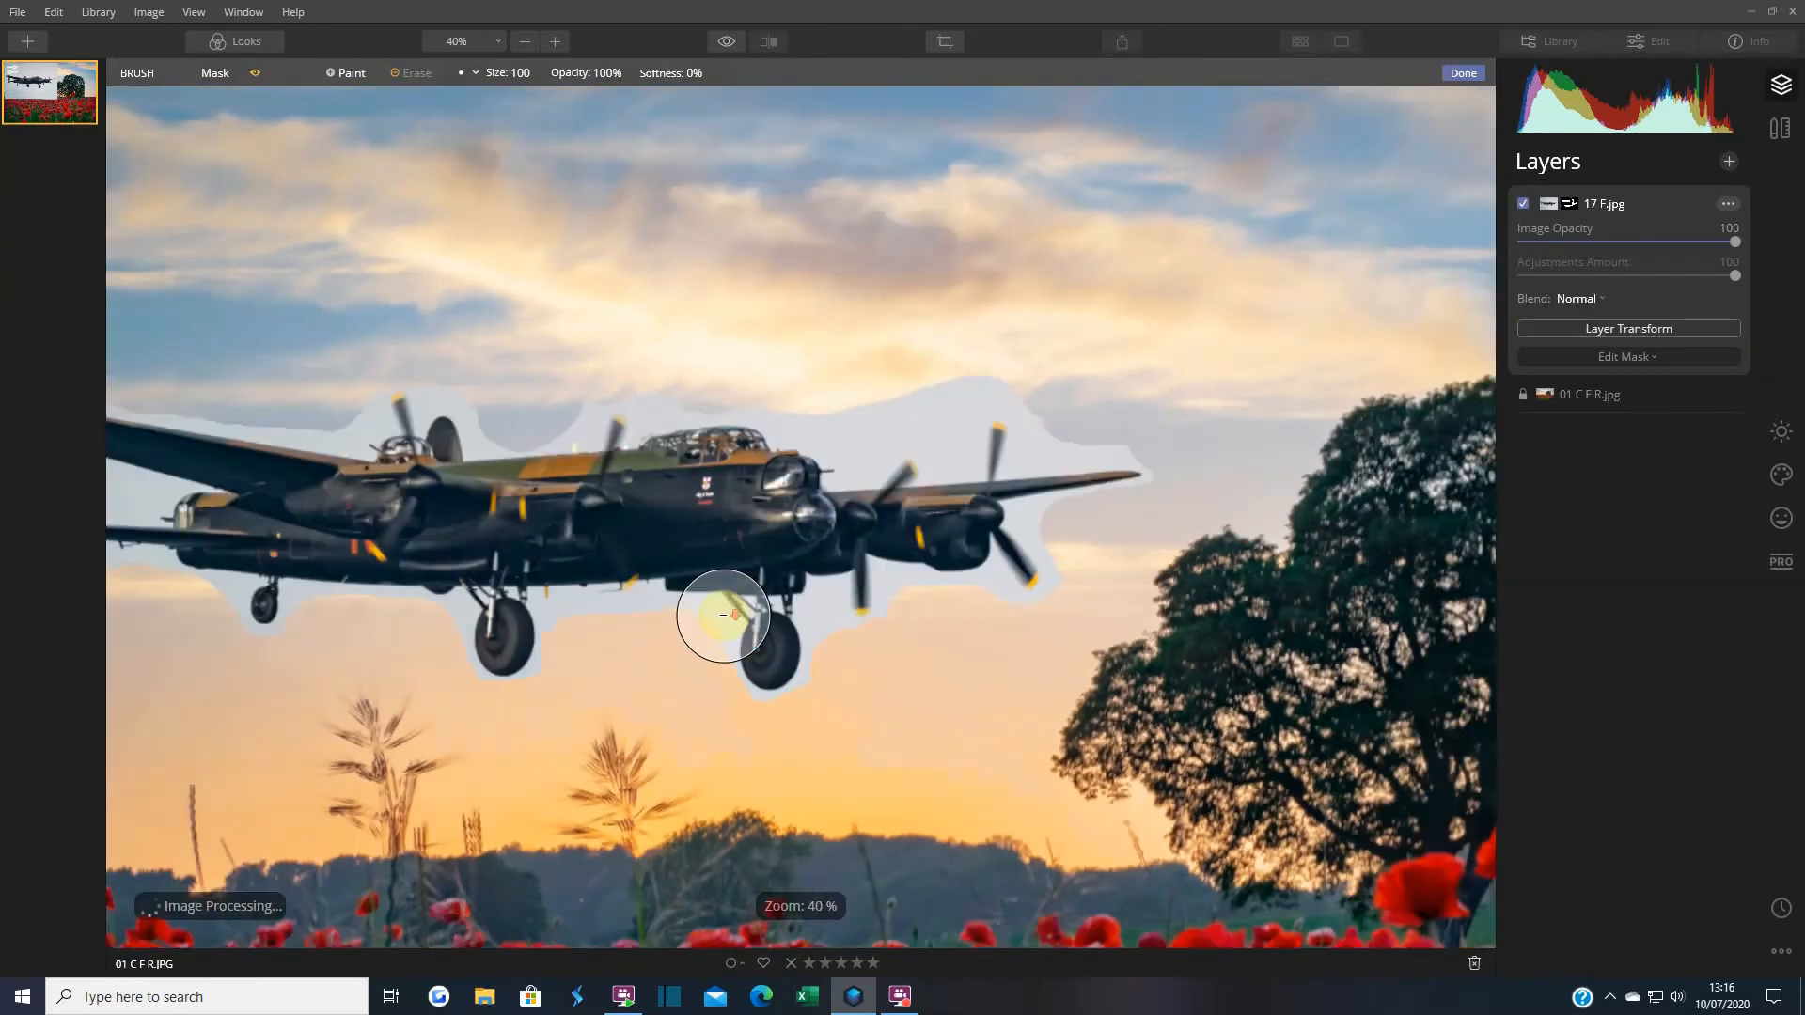
pyautogui.scroll(-1, 723, 616)
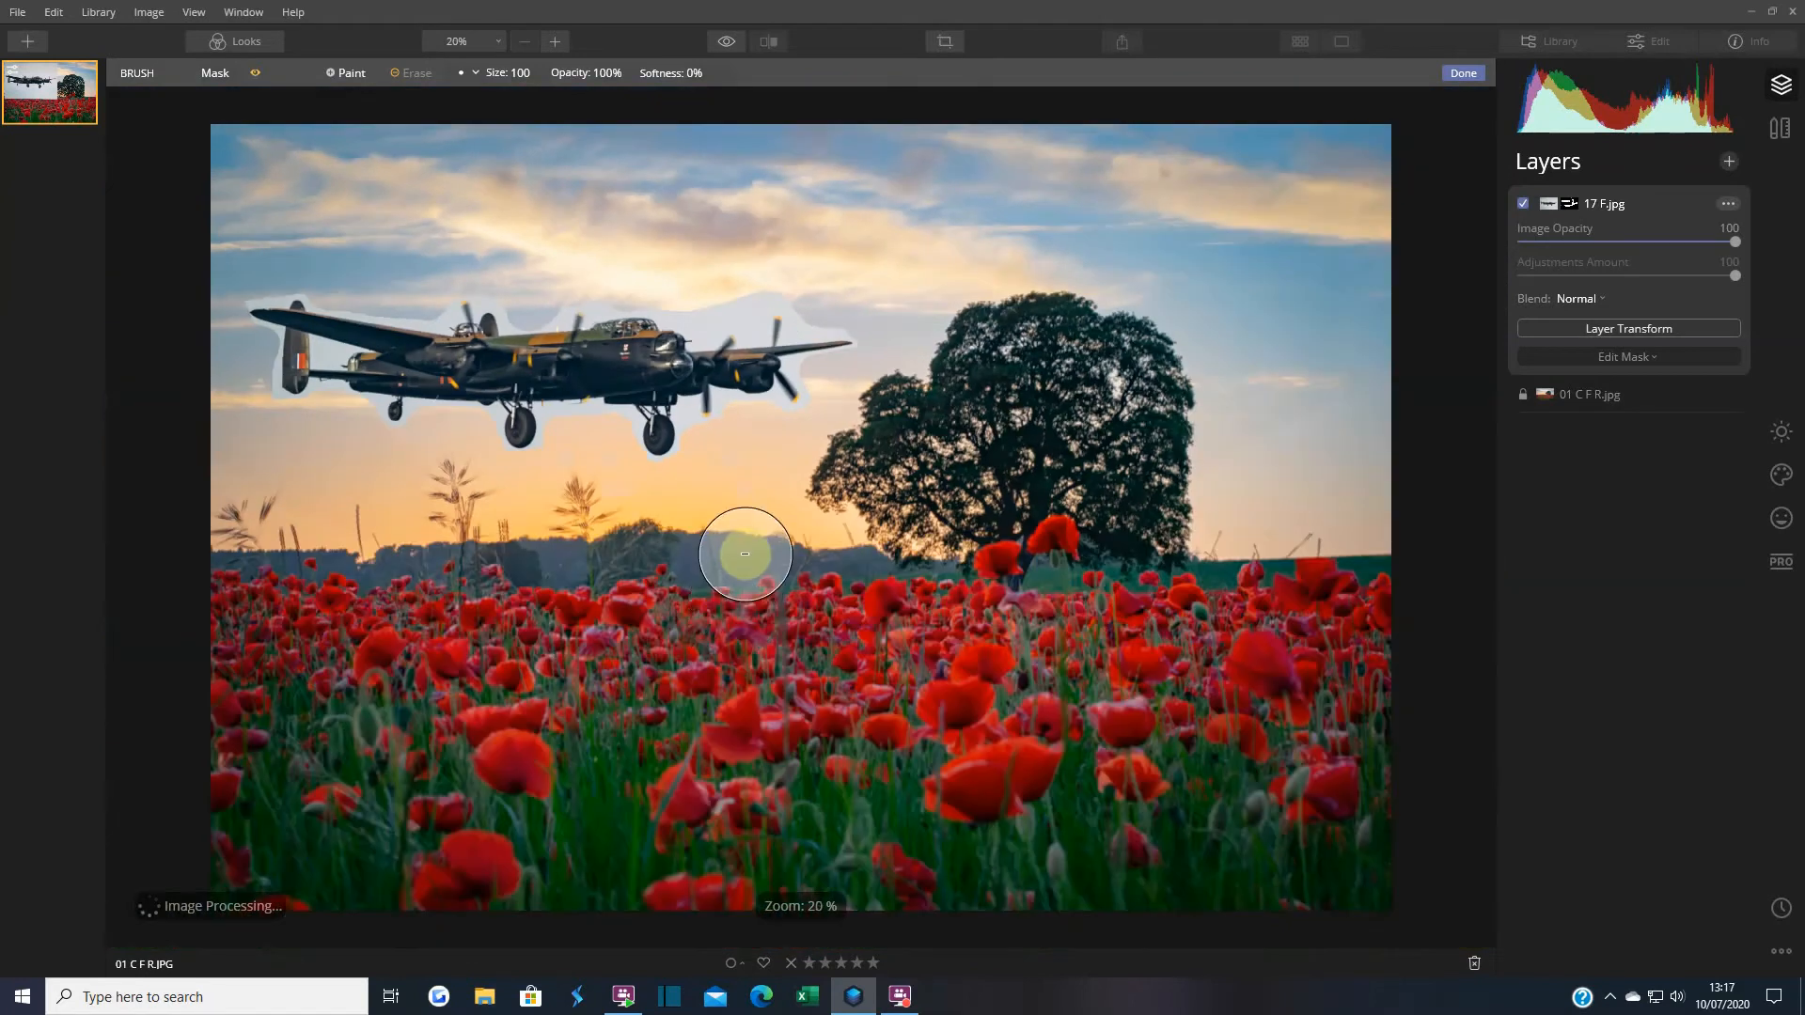
pyautogui.moveTo(1315, 440)
pyautogui.mouseDown()
pyautogui.moveTo(1281, 547)
pyautogui.moveTo(1212, 564)
pyautogui.moveTo(1206, 434)
pyautogui.moveTo(802, 664)
pyautogui.moveTo(474, 663)
pyautogui.moveTo(281, 610)
pyautogui.moveTo(223, 573)
pyautogui.moveTo(228, 609)
pyautogui.moveTo(897, 597)
pyautogui.moveTo(1139, 520)
pyautogui.moveTo(979, 514)
pyautogui.moveTo(1031, 482)
pyautogui.moveTo(1028, 406)
pyautogui.moveTo(931, 178)
pyautogui.moveTo(872, 136)
pyautogui.moveTo(848, 140)
pyautogui.moveTo(1012, 186)
pyautogui.moveTo(941, 310)
pyautogui.moveTo(915, 447)
pyautogui.moveTo(1039, 510)
pyautogui.moveTo(476, 559)
pyautogui.mouseUp()
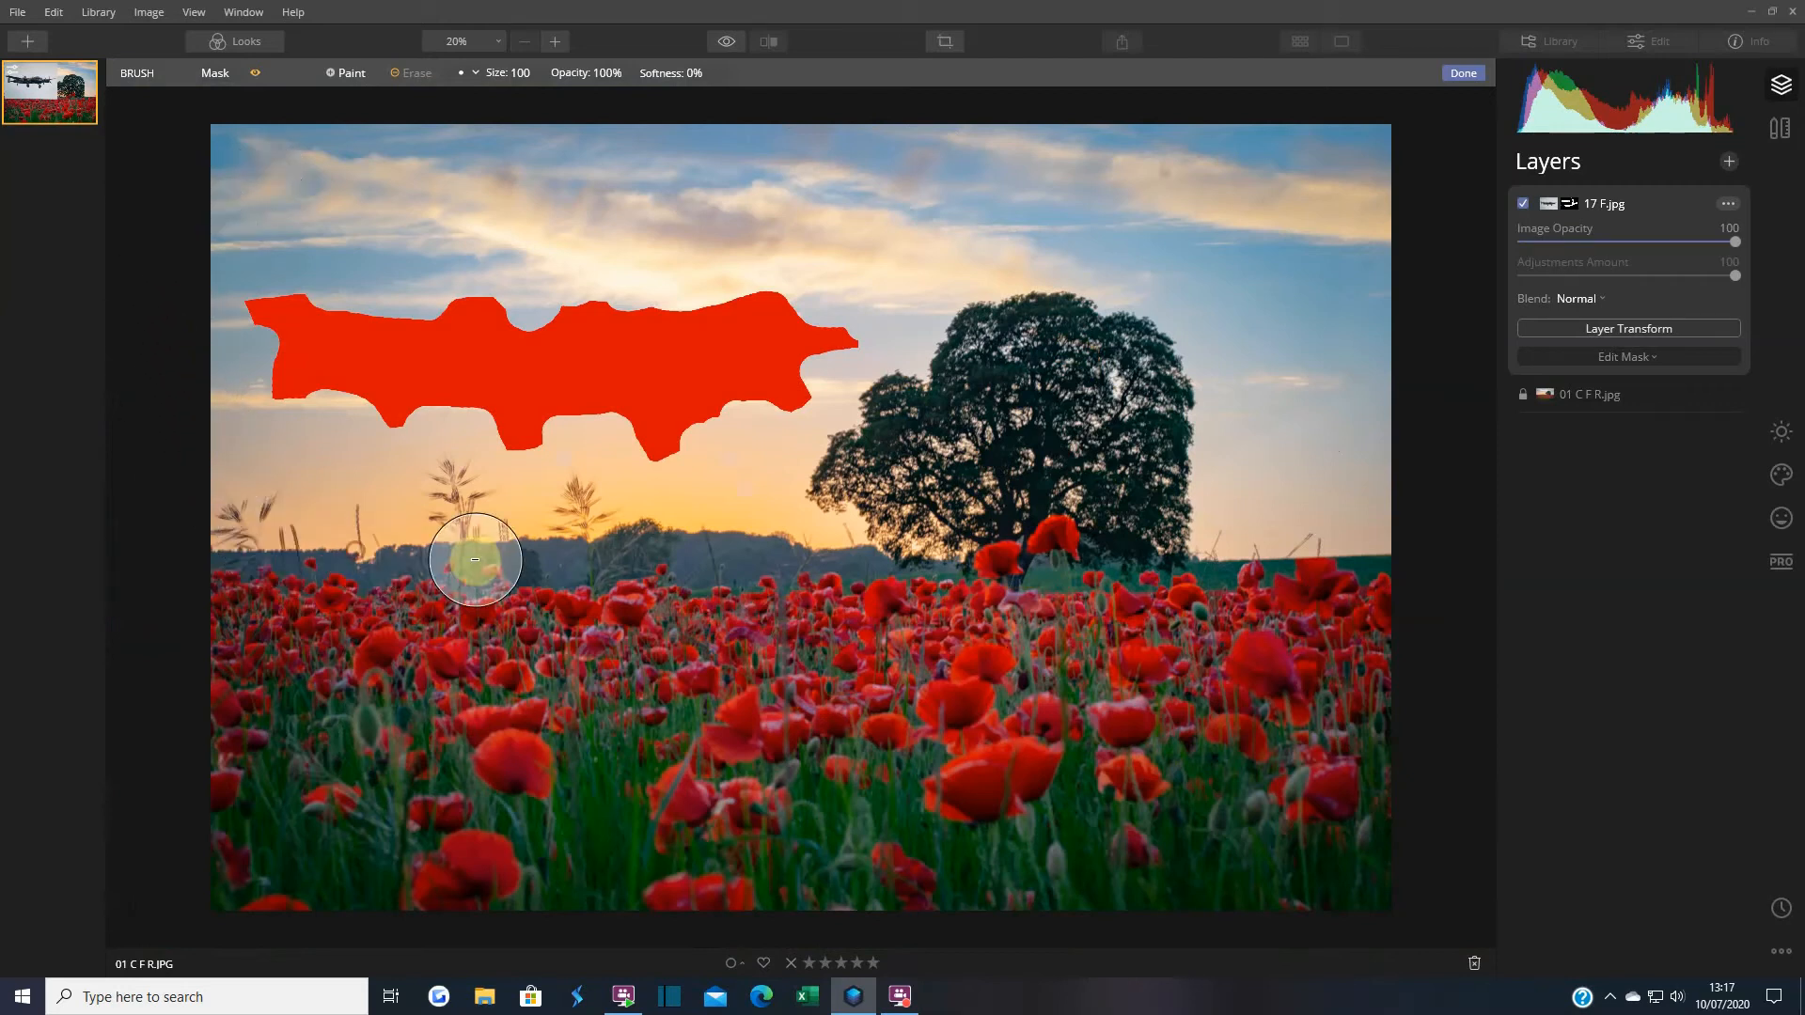
pyautogui.click(255, 74)
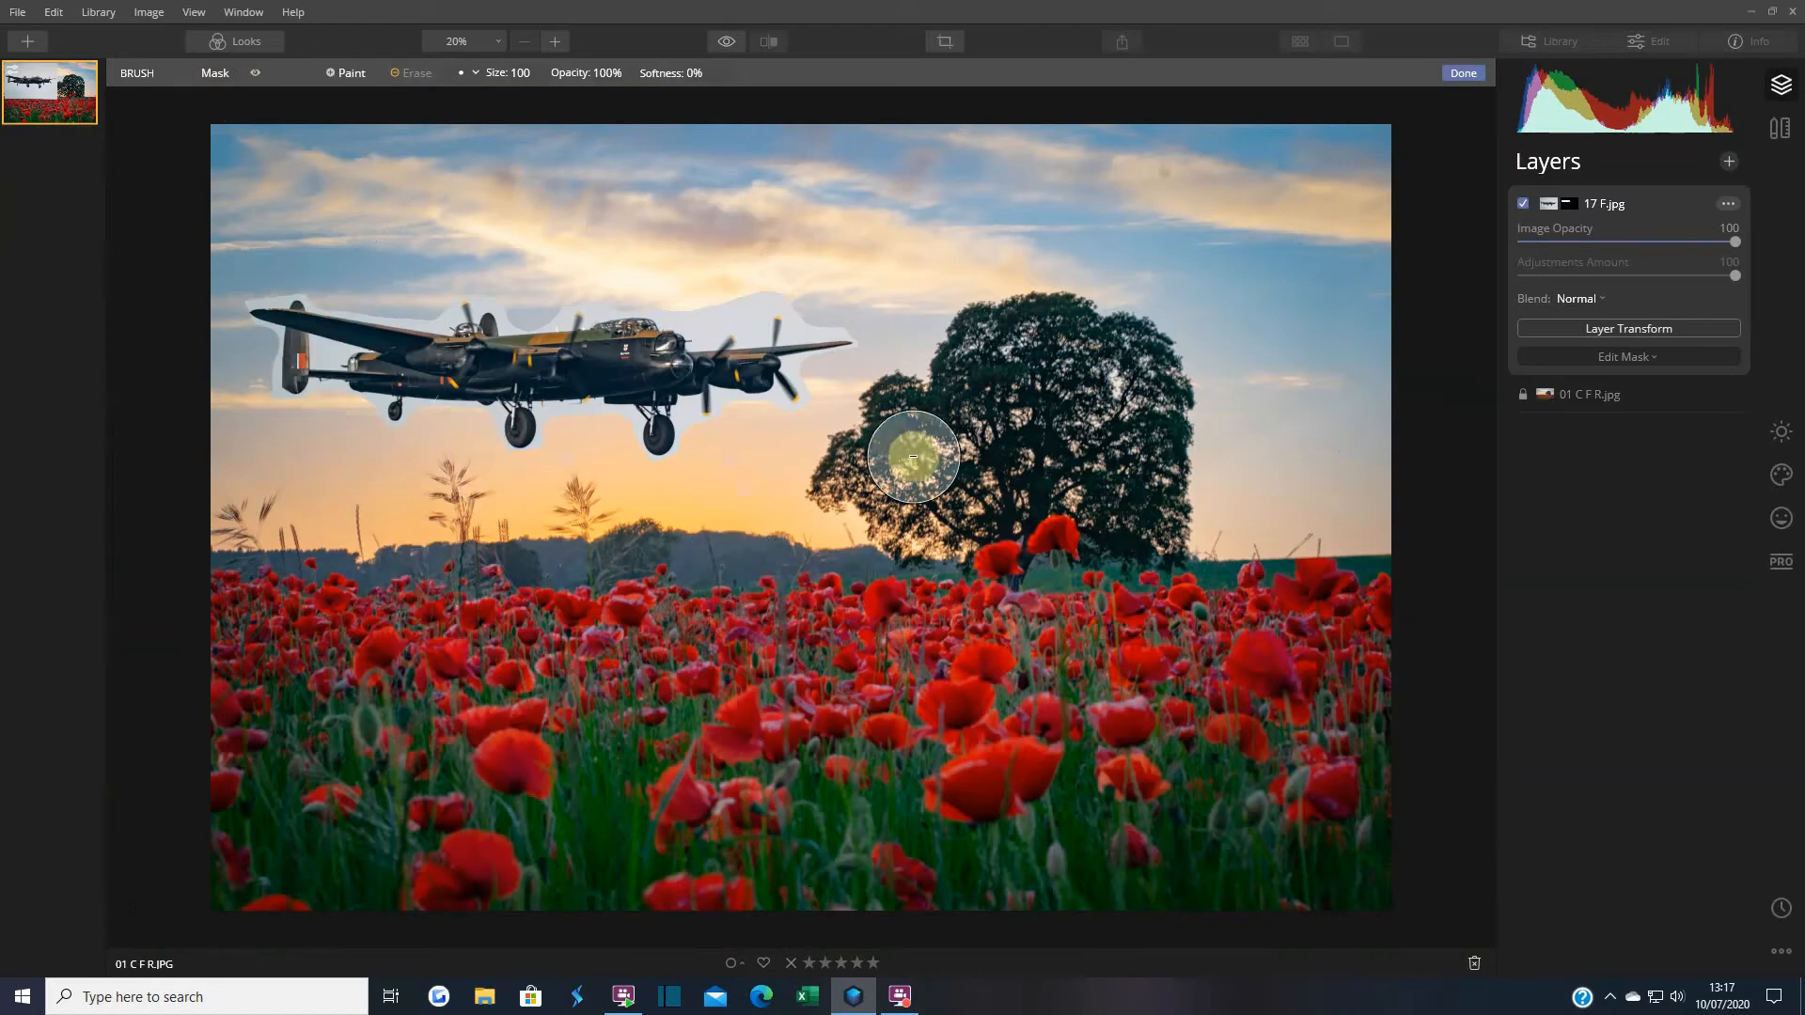
# Erase the grey sky above the front wing, between and around the two outer propellers.
pyautogui.scroll(8, 716, 528)
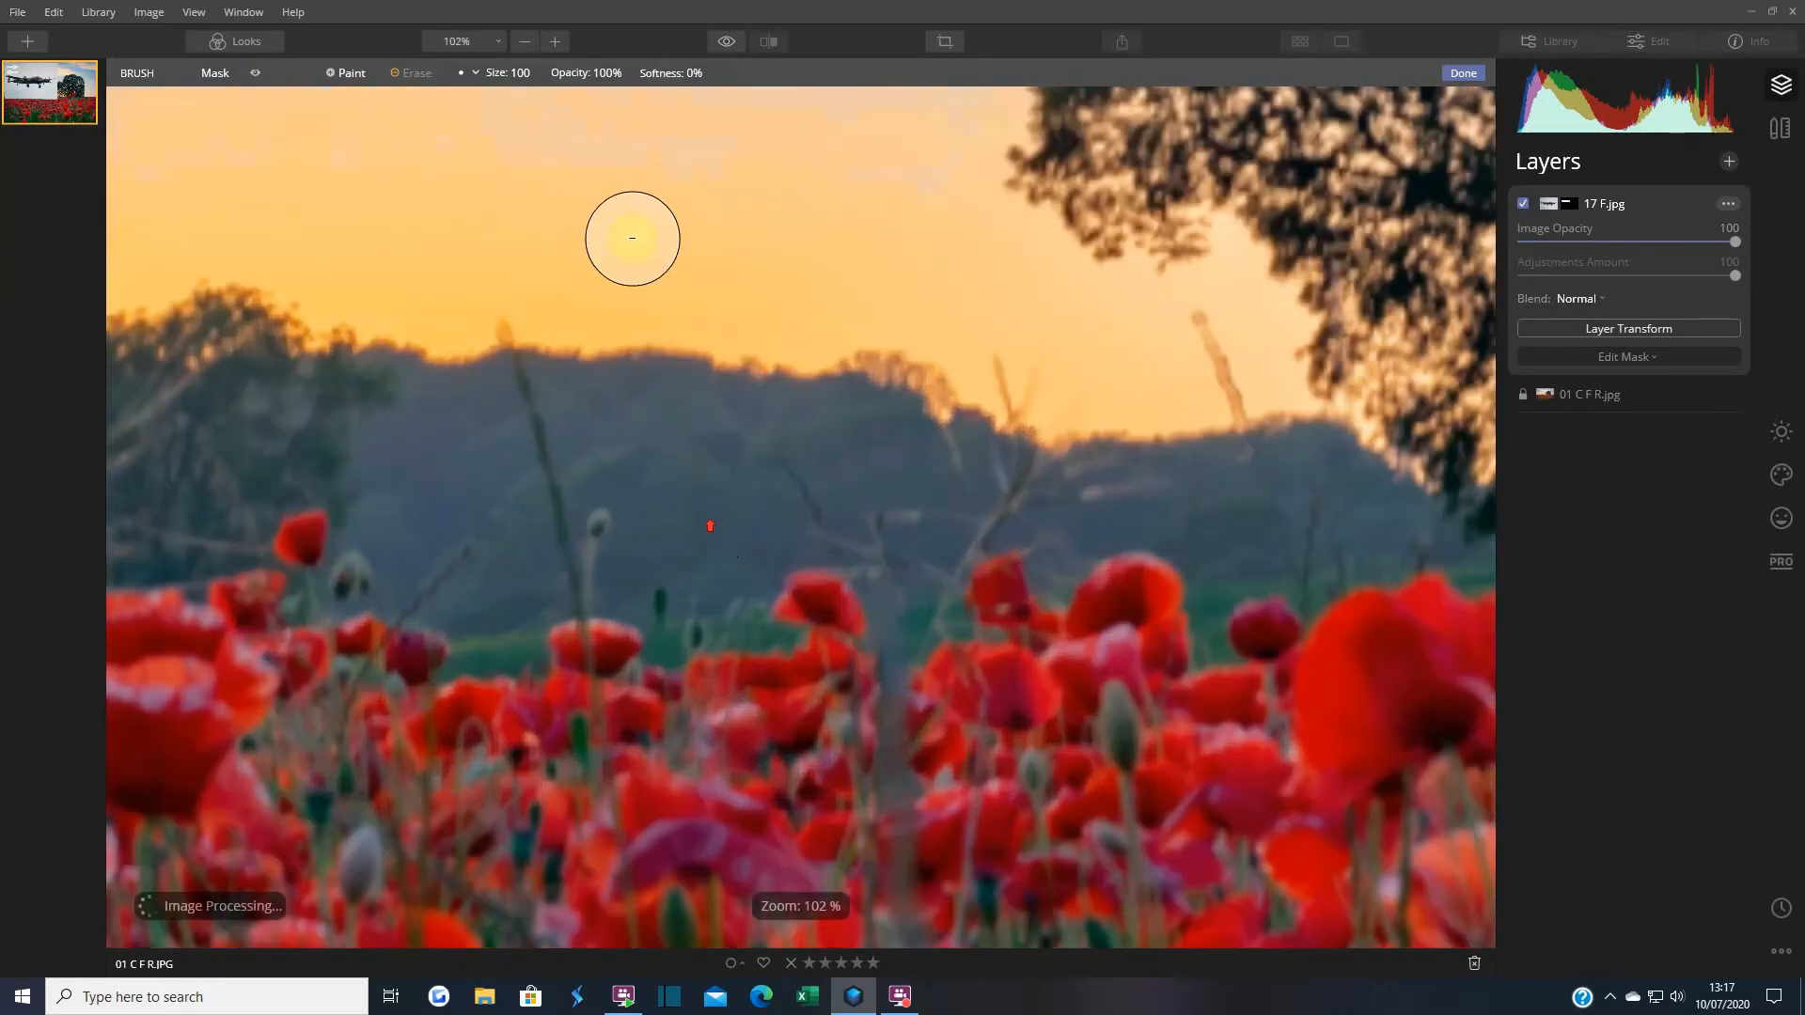
pyautogui.moveTo(633, 229); pyautogui.dragTo(923, 589)
pyautogui.moveTo(880, 509)
pyautogui.mouseDown()
pyautogui.moveTo(881, 677)
pyautogui.moveTo(826, 591)
pyautogui.moveTo(973, 624)
pyautogui.moveTo(1027, 625)
pyautogui.moveTo(1070, 599)
pyautogui.moveTo(1092, 628)
pyautogui.moveTo(1195, 658)
pyautogui.moveTo(1265, 620)
pyautogui.moveTo(1183, 428)
pyautogui.mouseUp()
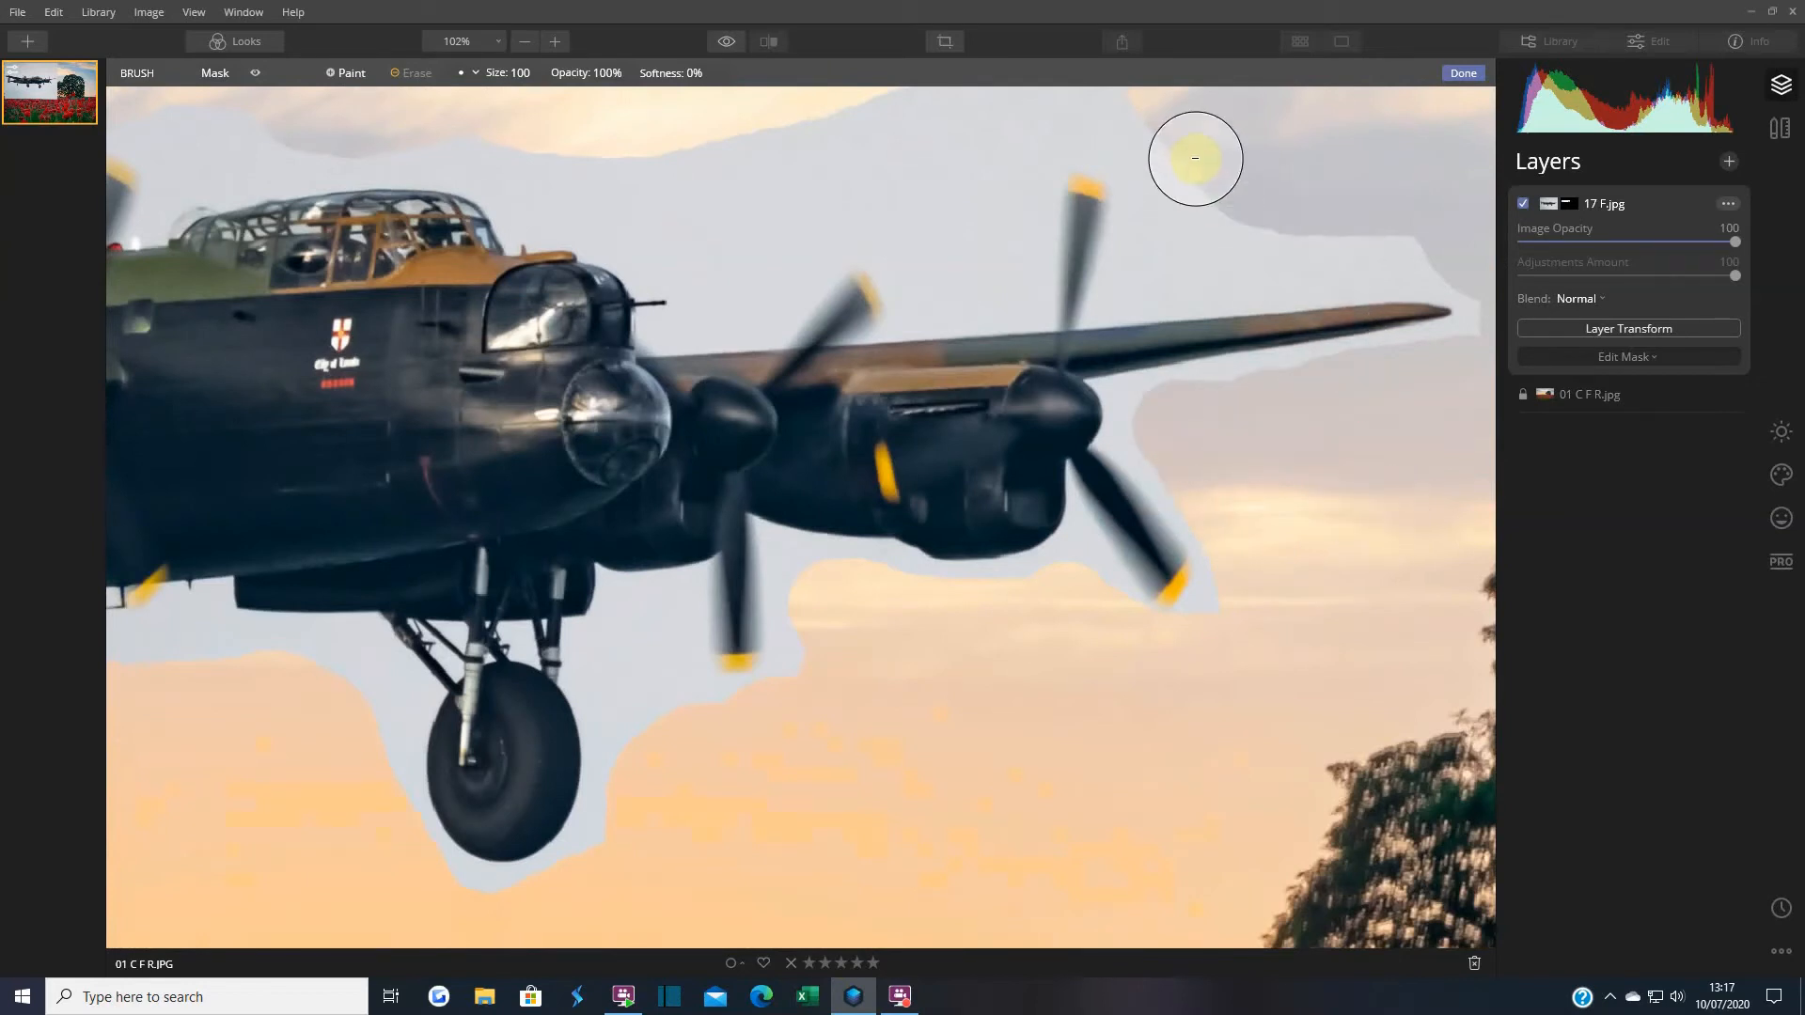
pyautogui.moveTo(1175, 222)
pyautogui.mouseDown()
pyautogui.moveTo(1407, 221)
pyautogui.moveTo(1244, 171)
pyautogui.moveTo(1215, 142)
pyautogui.moveTo(1021, 102)
pyautogui.moveTo(798, 138)
pyautogui.moveTo(715, 205)
pyautogui.mouseUp()
pyautogui.moveTo(739, 265)
pyautogui.mouseDown()
pyautogui.moveTo(805, 192)
pyautogui.moveTo(894, 166)
pyautogui.moveTo(949, 233)
pyautogui.moveTo(978, 168)
pyautogui.moveTo(1224, 166)
pyautogui.mouseUp()
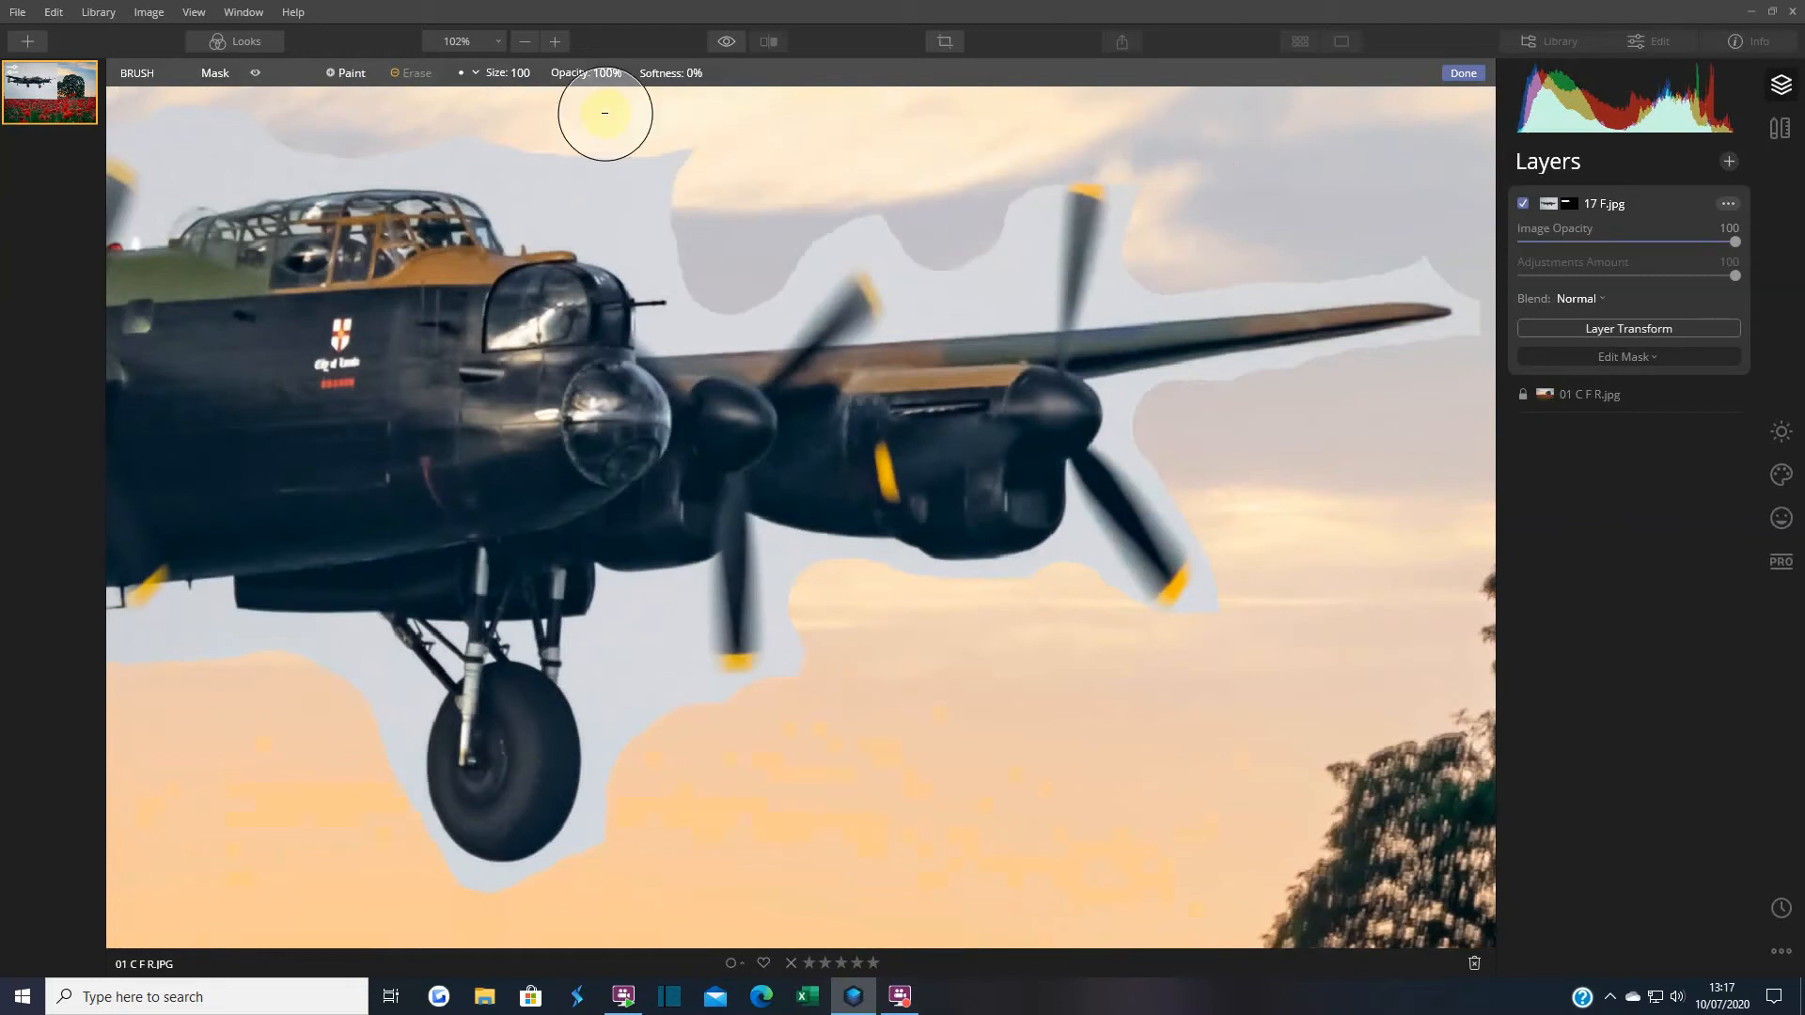
# Paint the outer propeller's upper blade back into the mask and erase more grey sky ahead of the cockpit.
pyautogui.click(411, 73)
pyautogui.moveTo(1080, 220); pyautogui.dragTo(1081, 284)
pyautogui.click(429, 71)
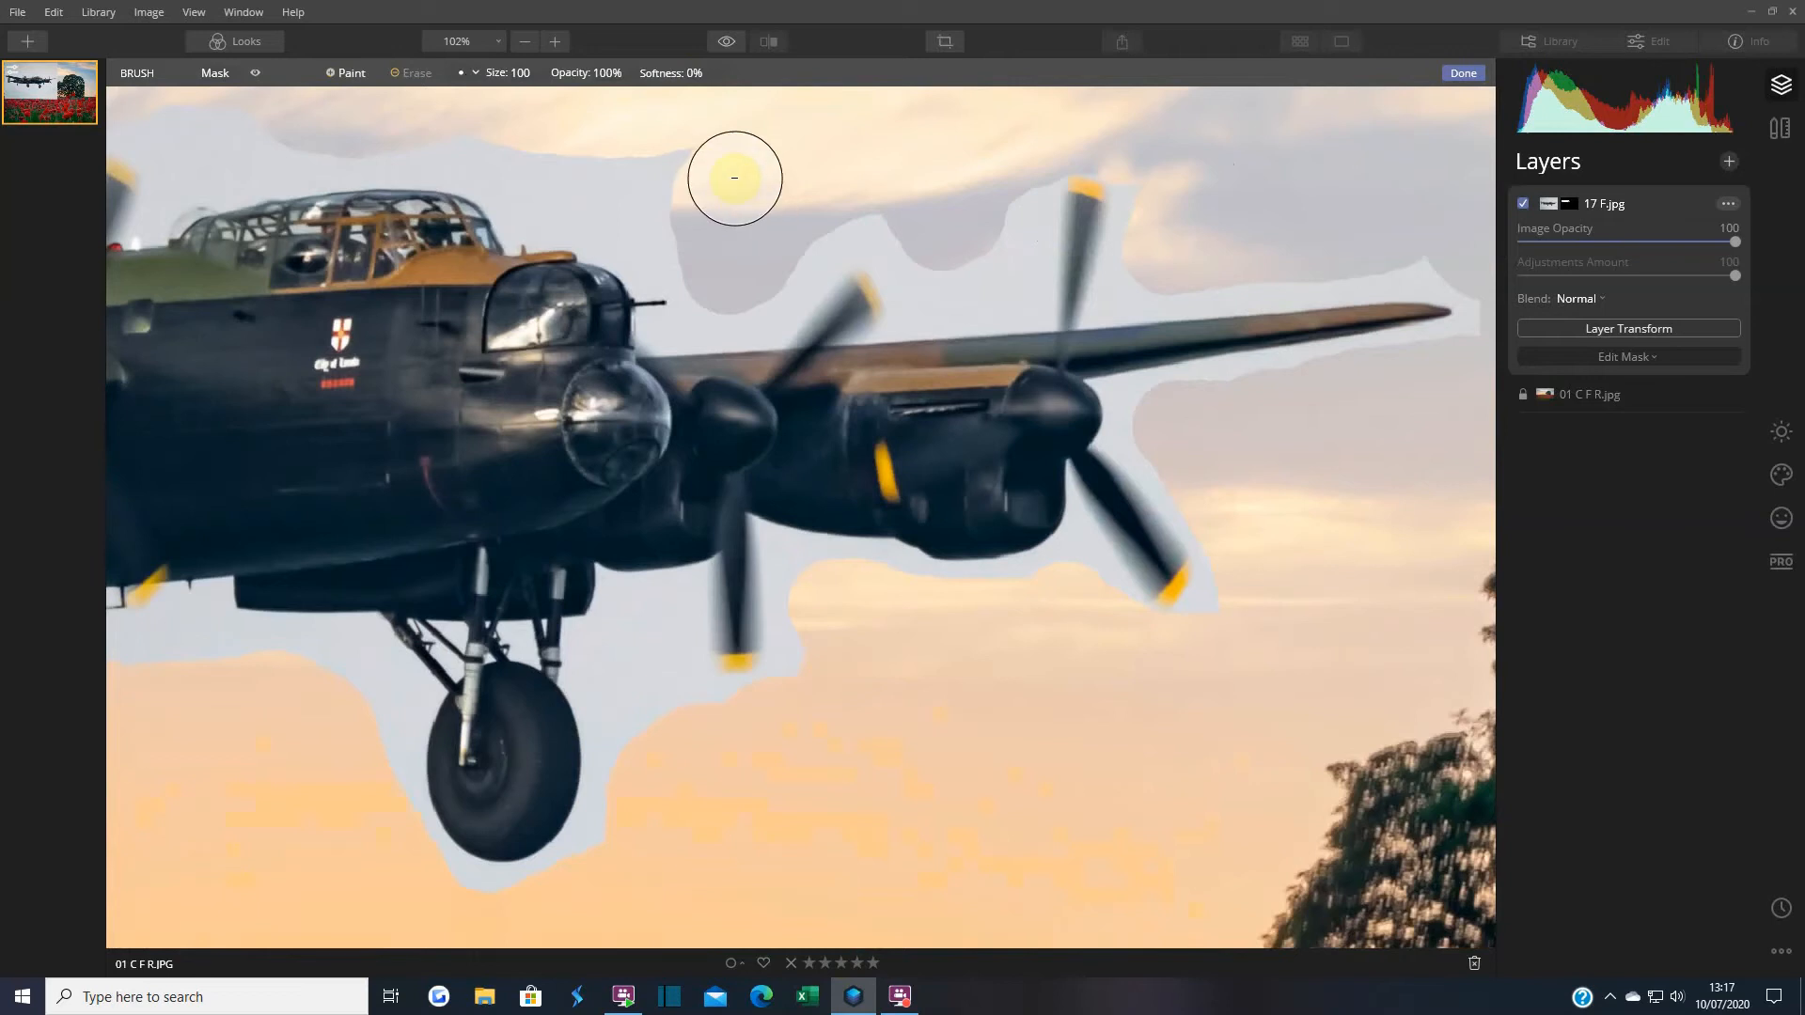
pyautogui.moveTo(720, 229); pyautogui.dragTo(678, 171)
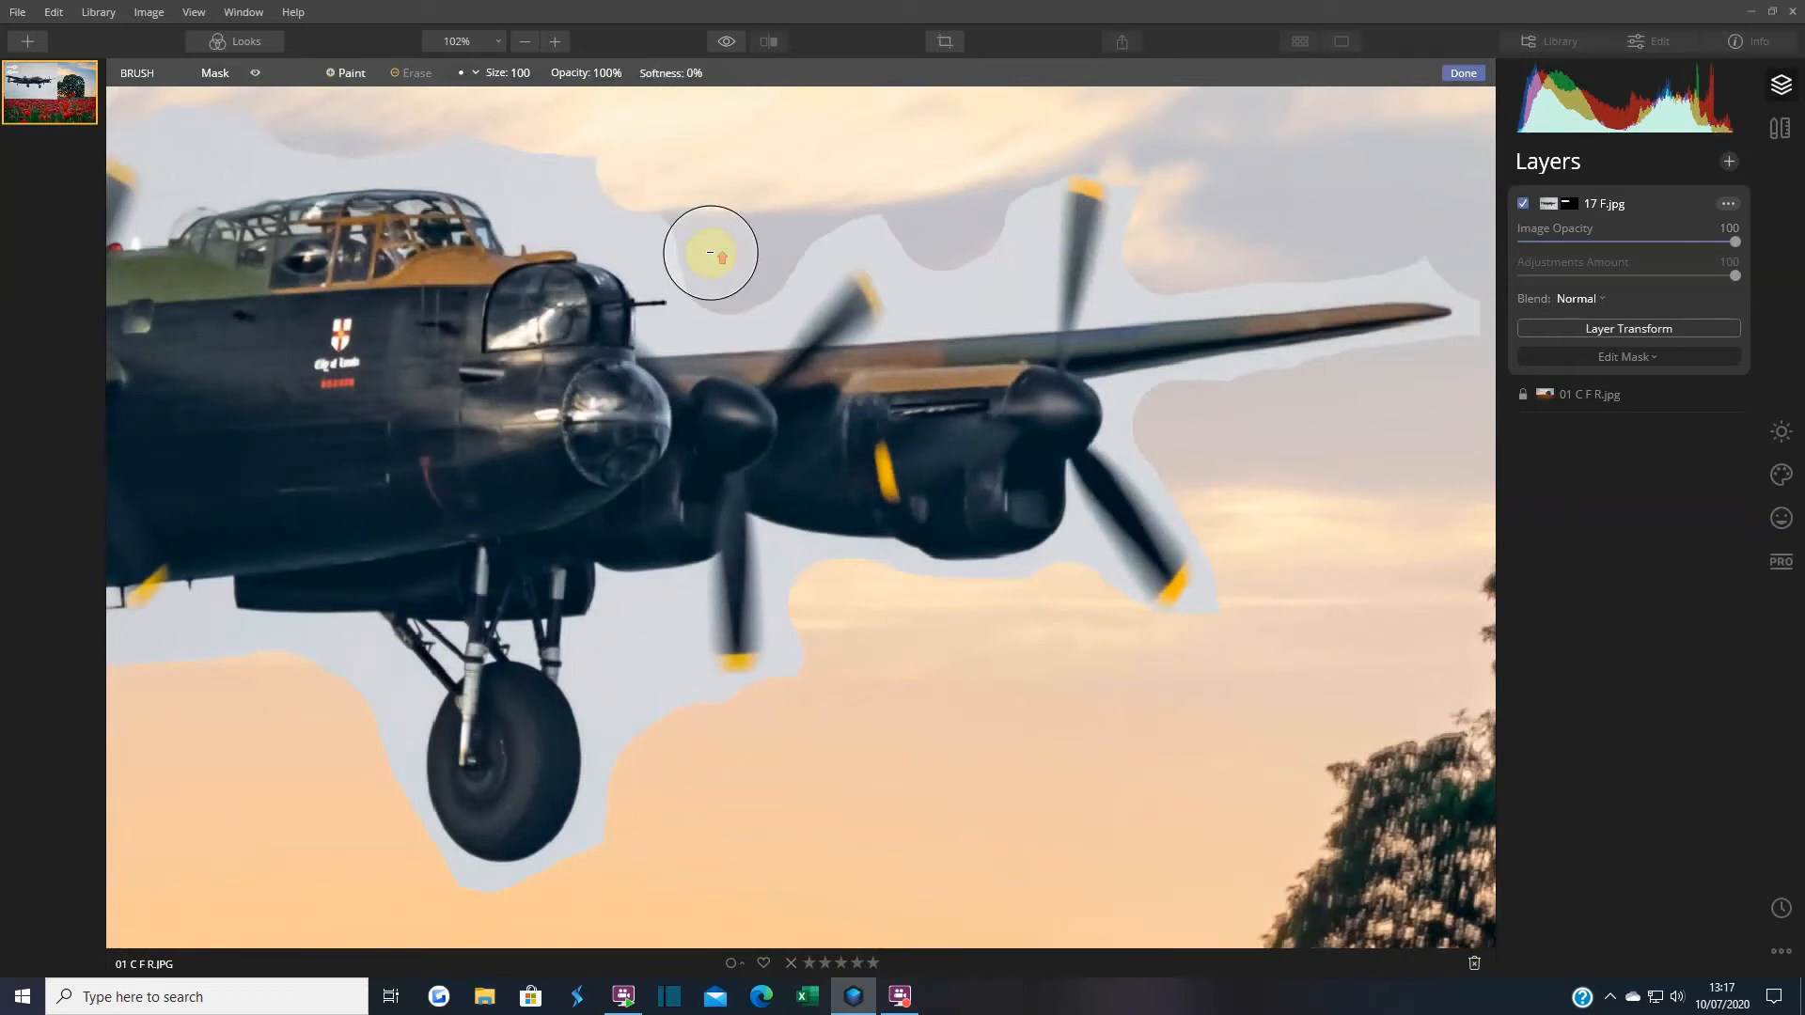
# Set the brush softness to 20%, erase the sky along the wing's upper edge, and paint back the over-erased edge.
pyautogui.scroll(10, 710, 252)
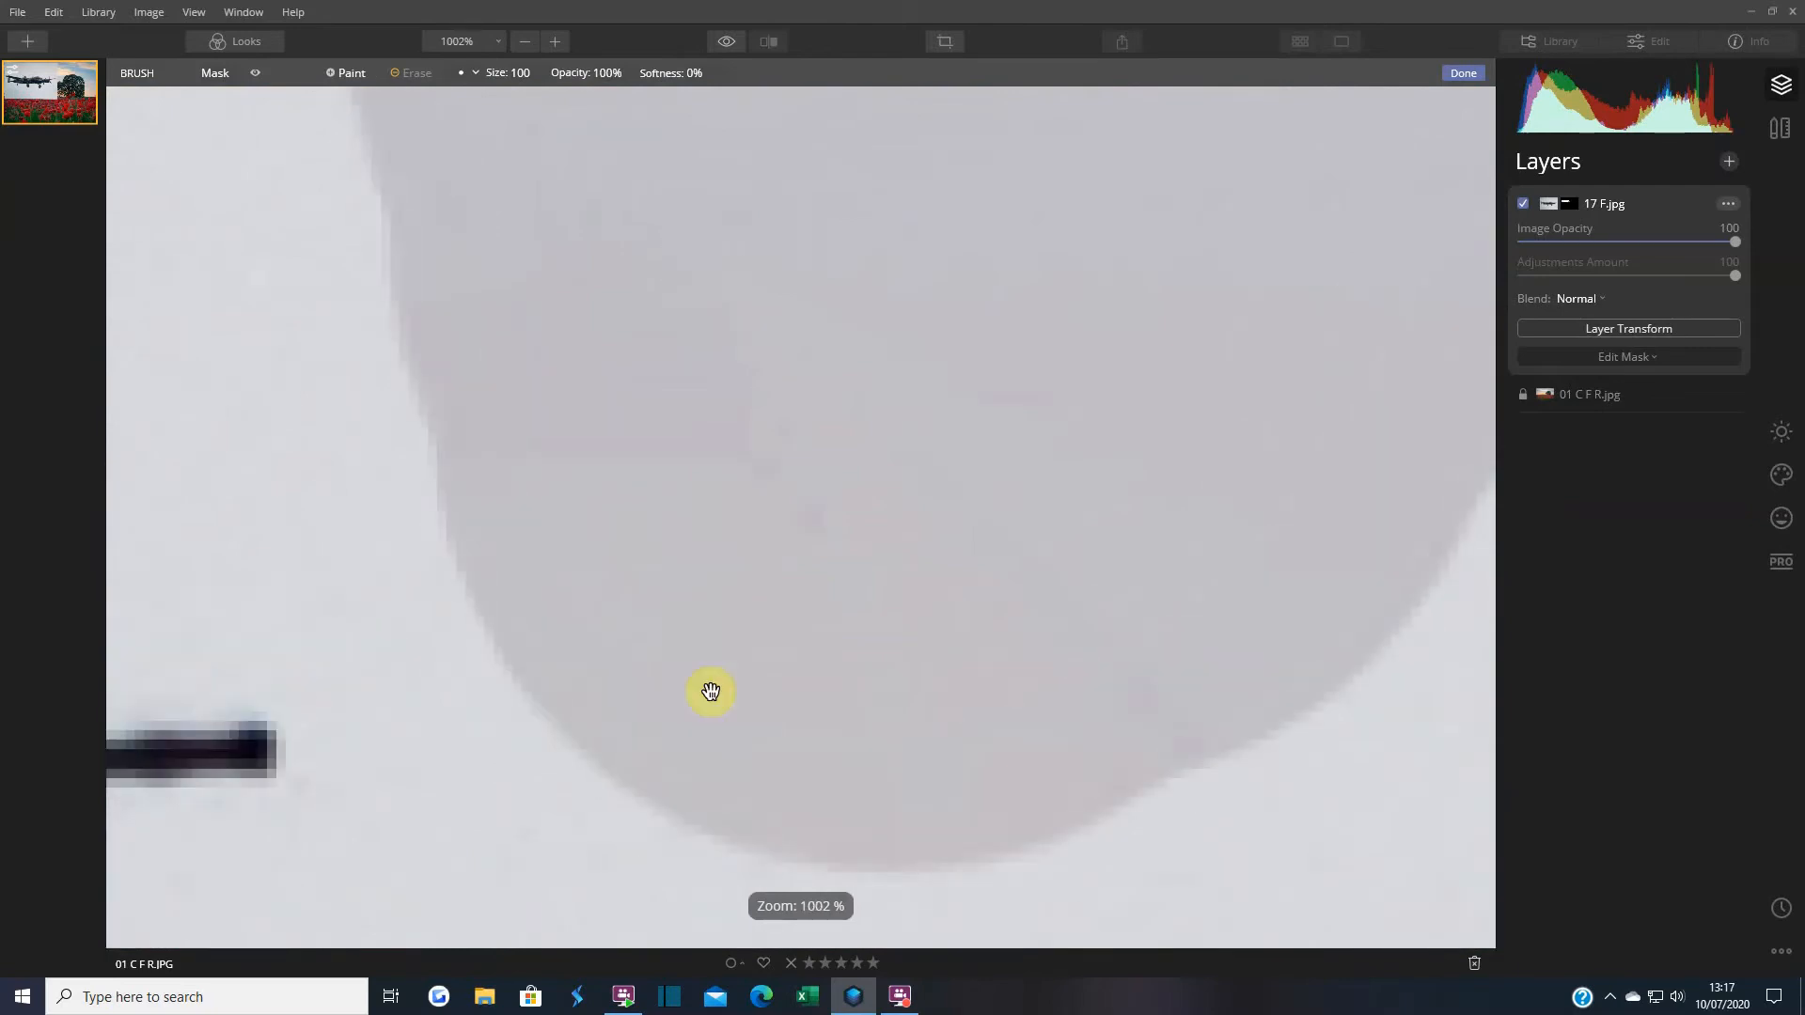
pyautogui.scroll(-6, 711, 667)
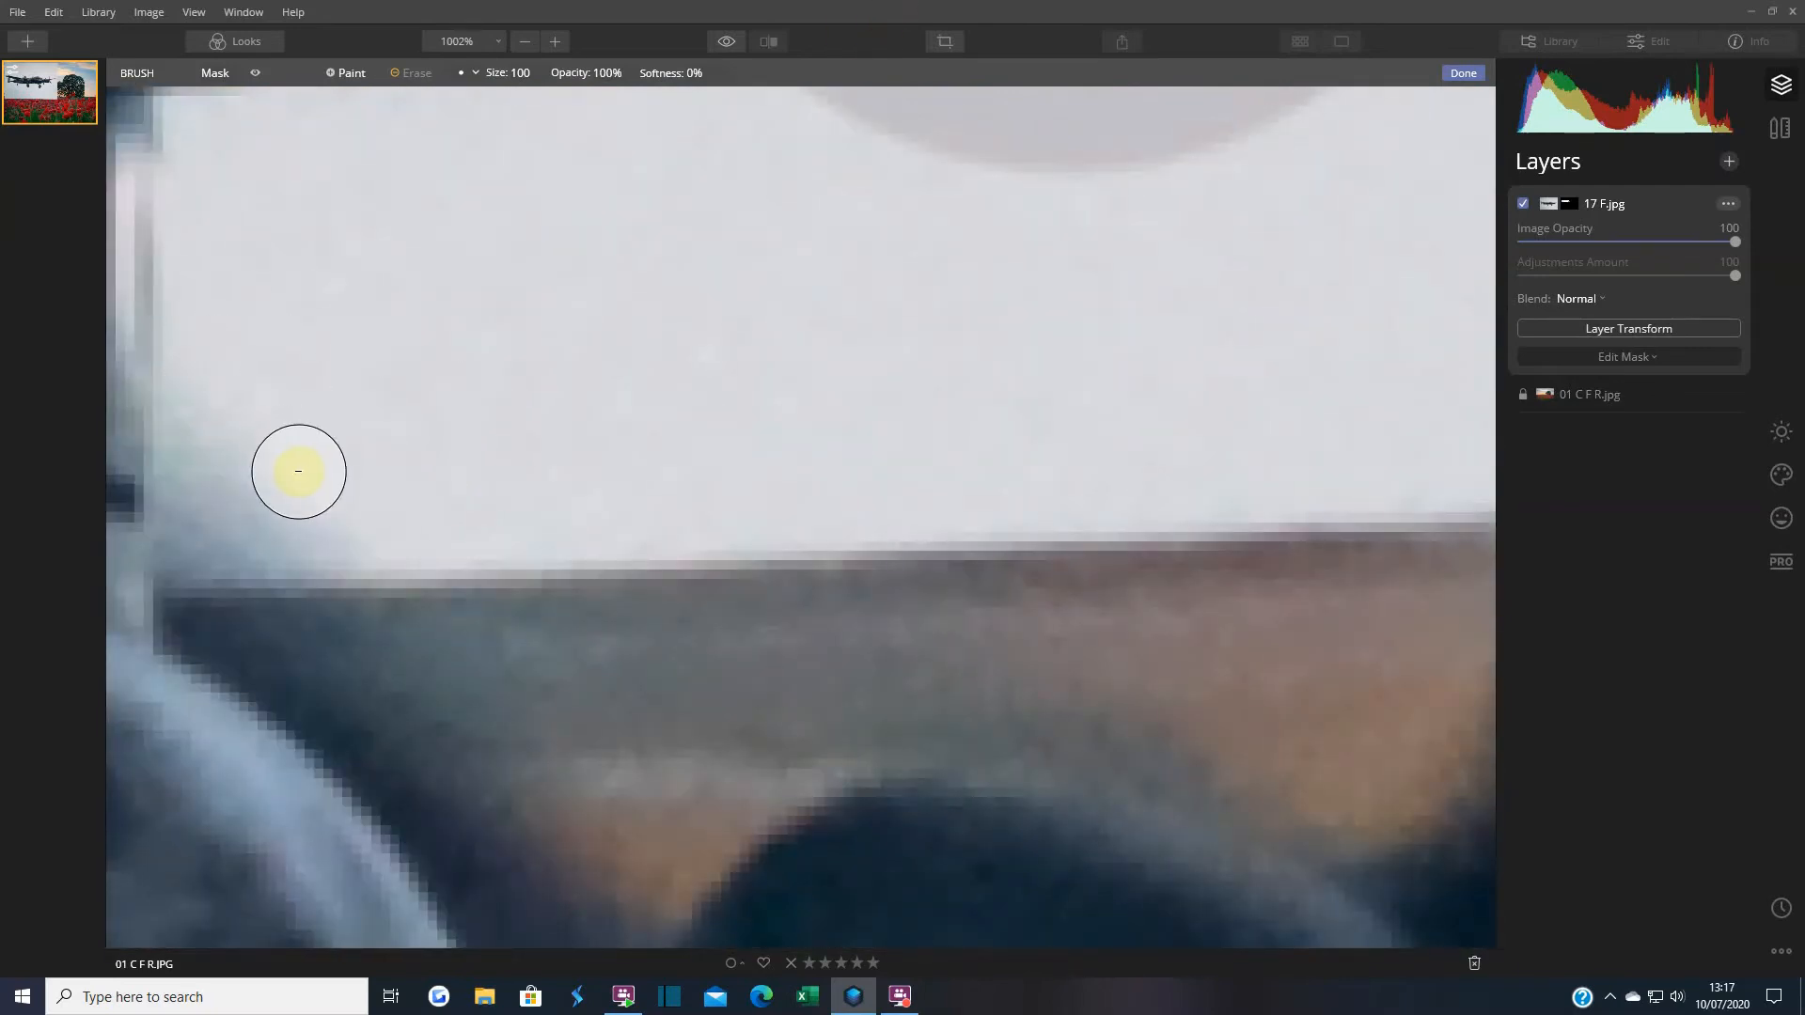
pyautogui.click(702, 72)
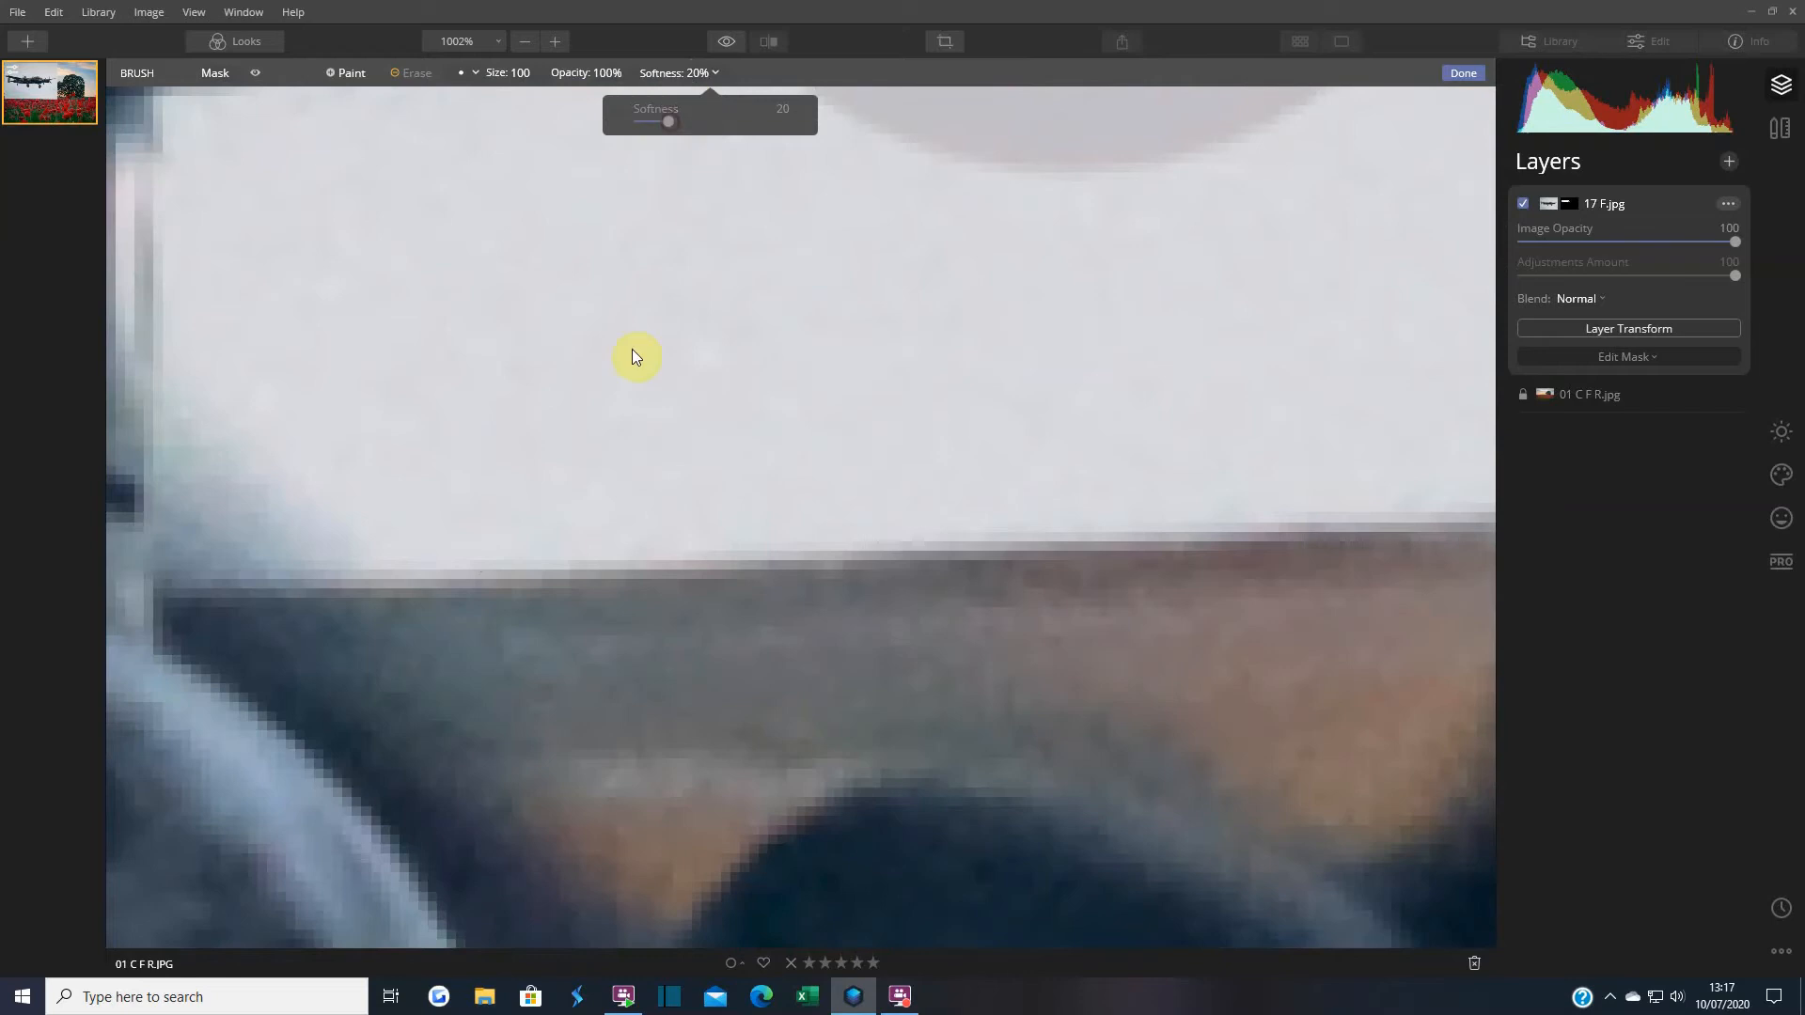
pyautogui.click(601, 387)
pyautogui.moveTo(401, 537)
pyautogui.mouseDown()
pyautogui.moveTo(1144, 510)
pyautogui.moveTo(1302, 487)
pyautogui.mouseUp()
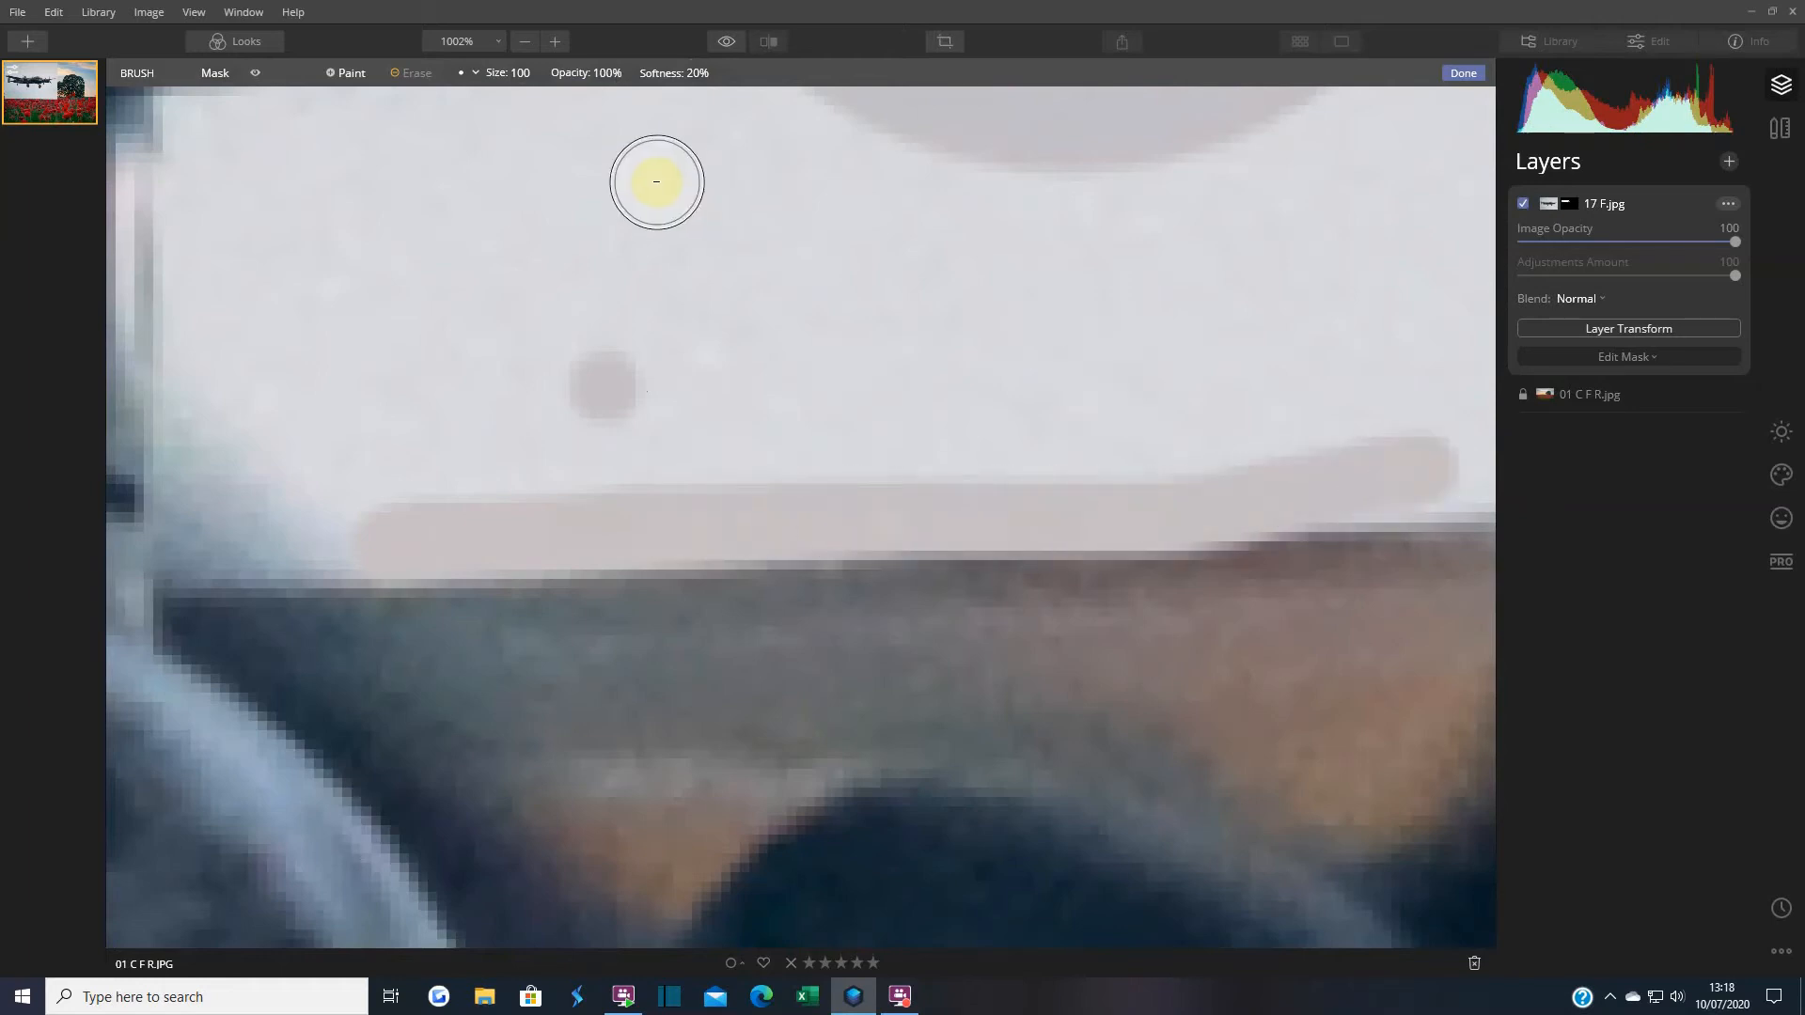
pyautogui.click(405, 72)
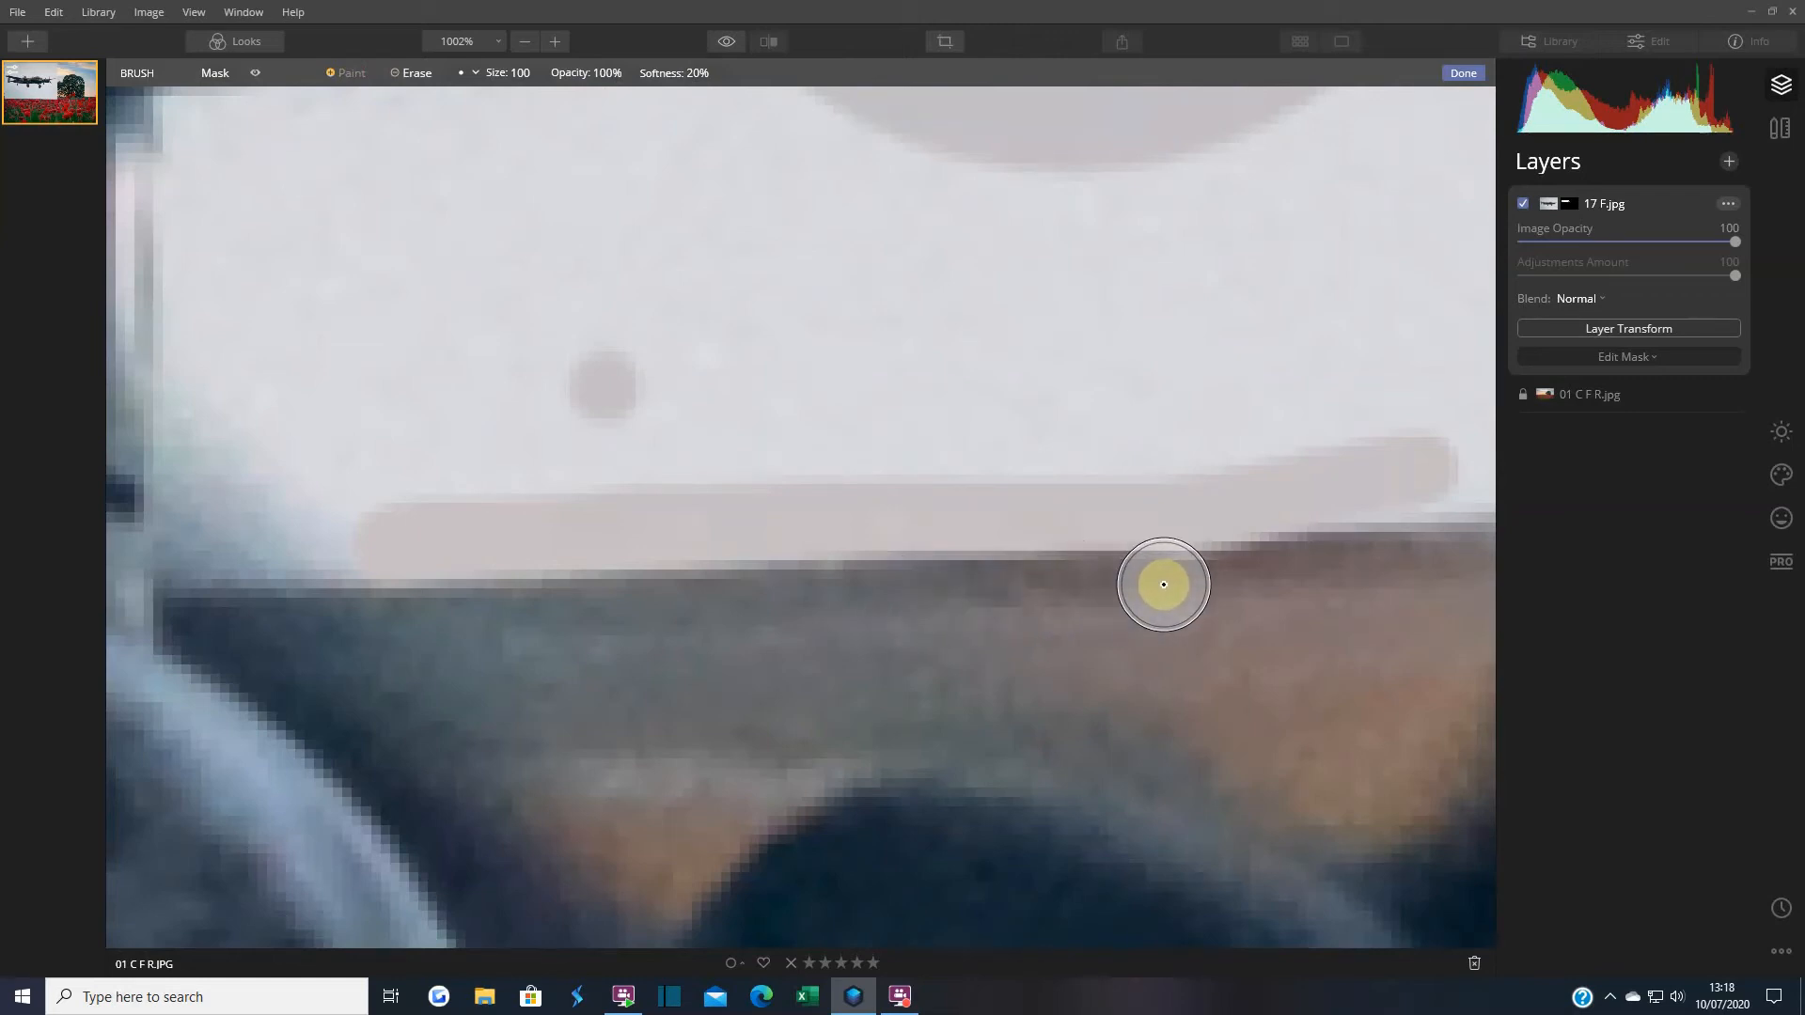
pyautogui.click(398, 73)
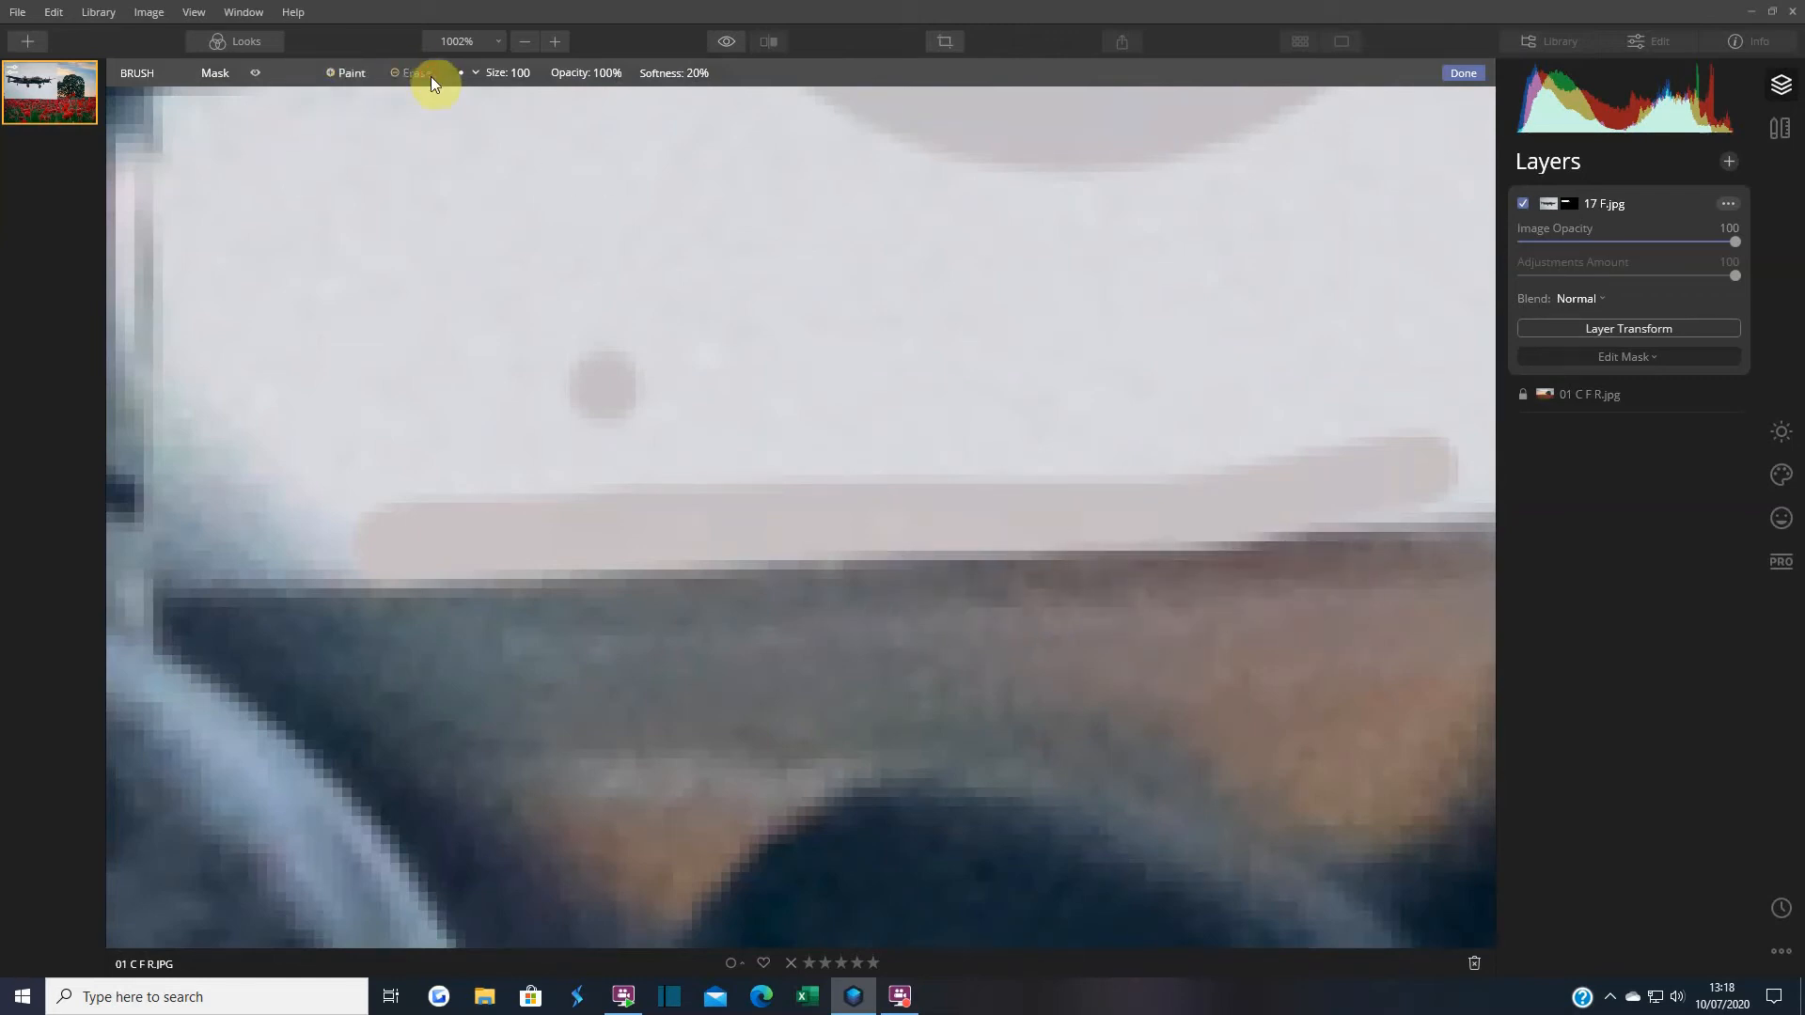
# Erase the grey sky in the corner between the wing's upper edge and the nose, up to the protruding rod.
pyautogui.moveTo(404, 536); pyautogui.dragTo(204, 377)
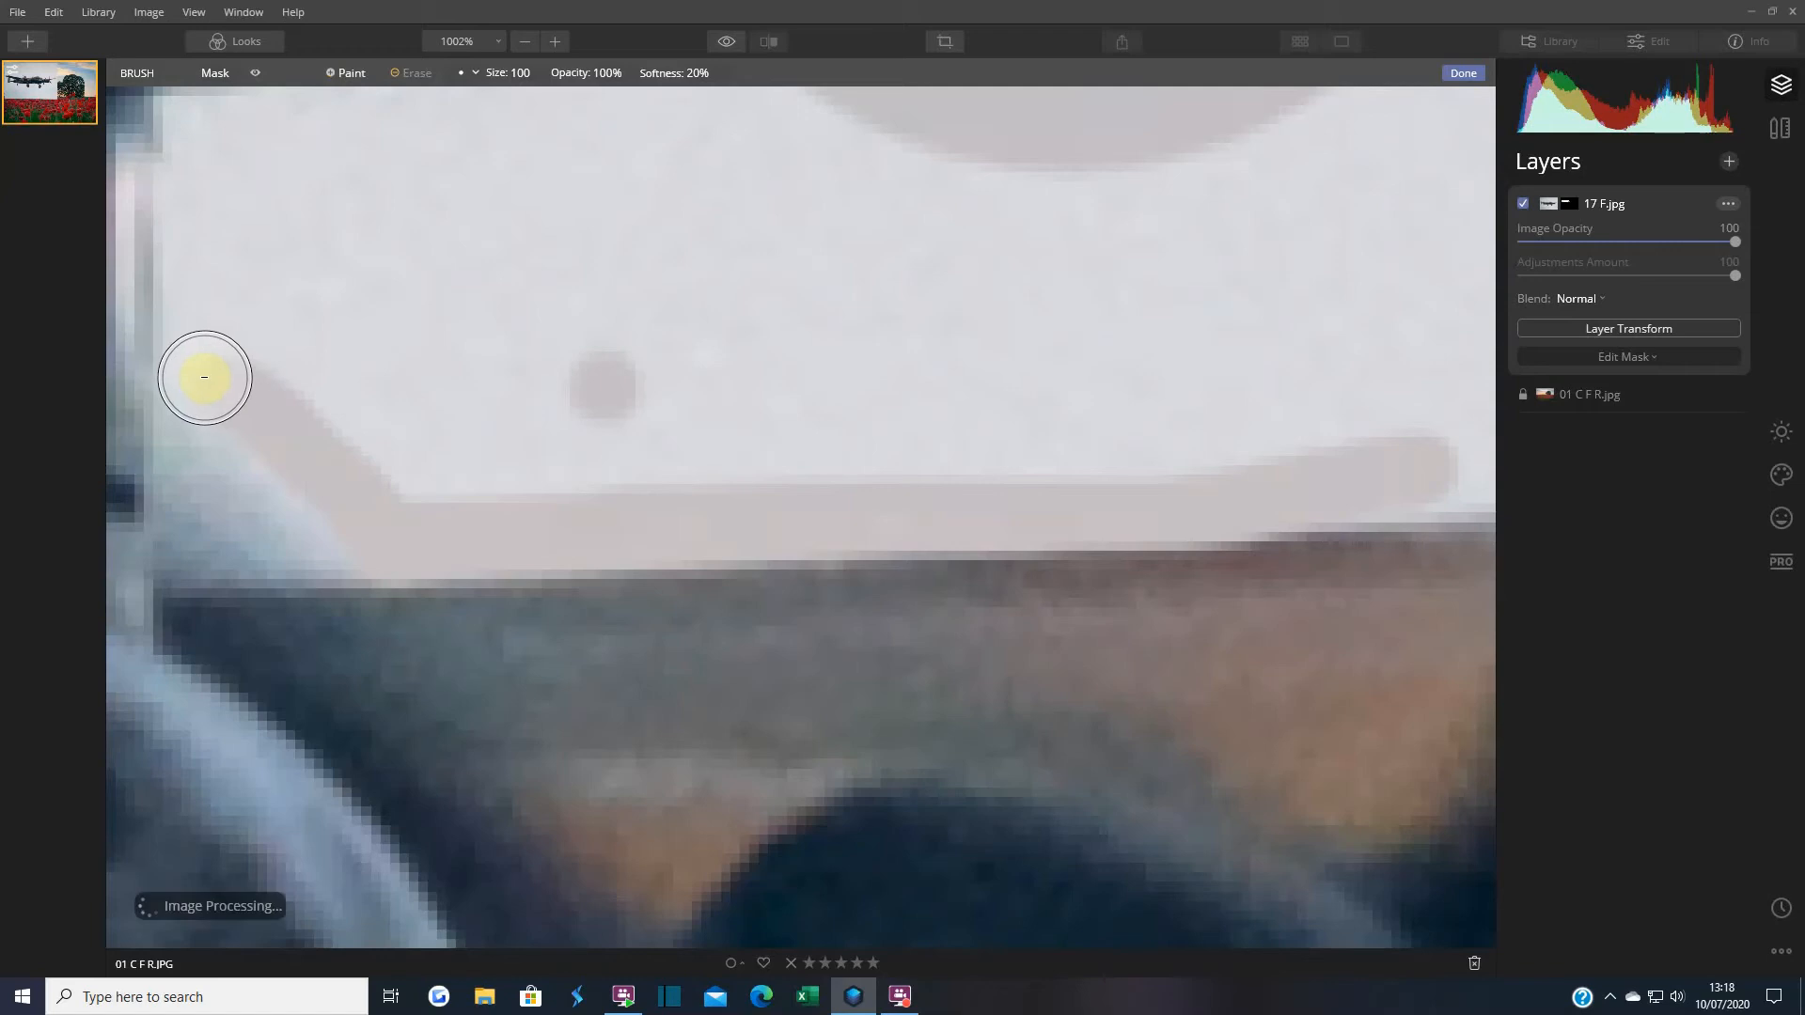
pyautogui.moveTo(306, 213); pyautogui.dragTo(592, 423)
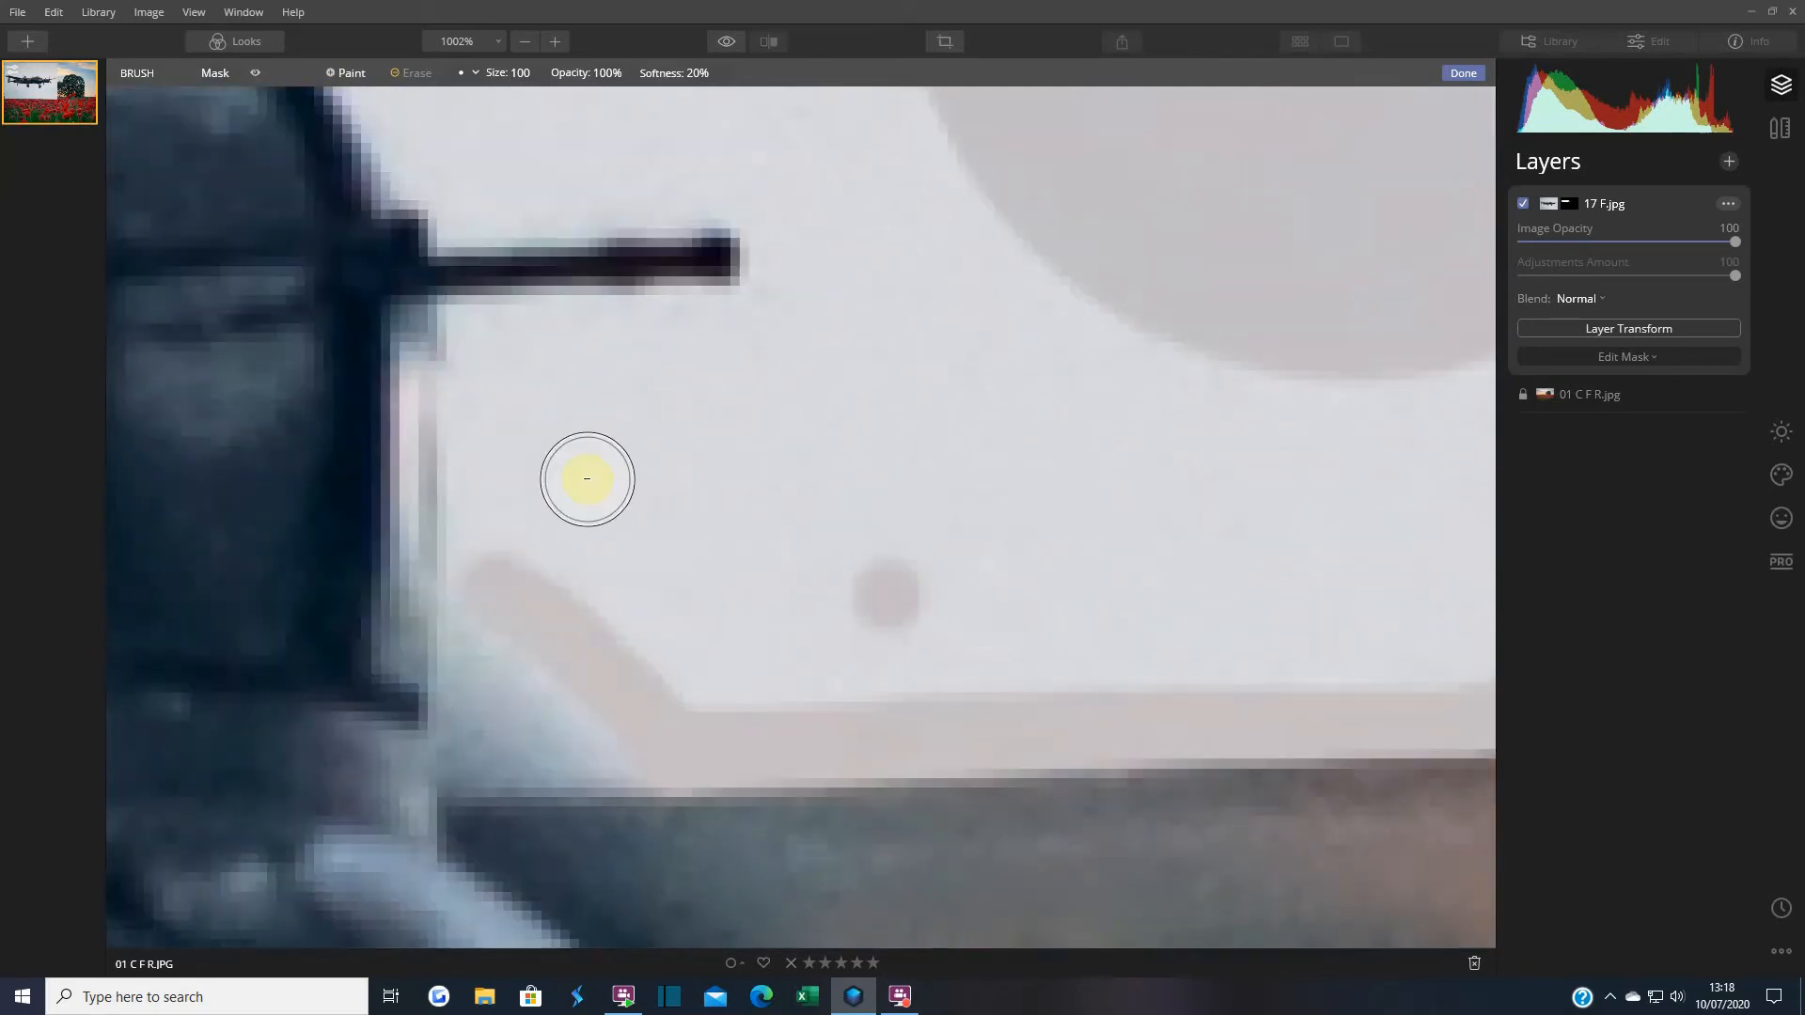
pyautogui.moveTo(488, 571)
pyautogui.mouseDown()
pyautogui.moveTo(476, 345)
pyautogui.moveTo(692, 323)
pyautogui.moveTo(827, 392)
pyautogui.moveTo(748, 409)
pyautogui.mouseUp()
pyautogui.moveTo(644, 380)
pyautogui.mouseDown()
pyautogui.moveTo(730, 370)
pyautogui.moveTo(573, 375)
pyautogui.moveTo(527, 503)
pyautogui.moveTo(577, 405)
pyautogui.moveTo(617, 633)
pyautogui.moveTo(661, 636)
pyautogui.moveTo(685, 407)
pyautogui.moveTo(688, 687)
pyautogui.moveTo(894, 673)
pyautogui.moveTo(790, 626)
pyautogui.mouseUp()
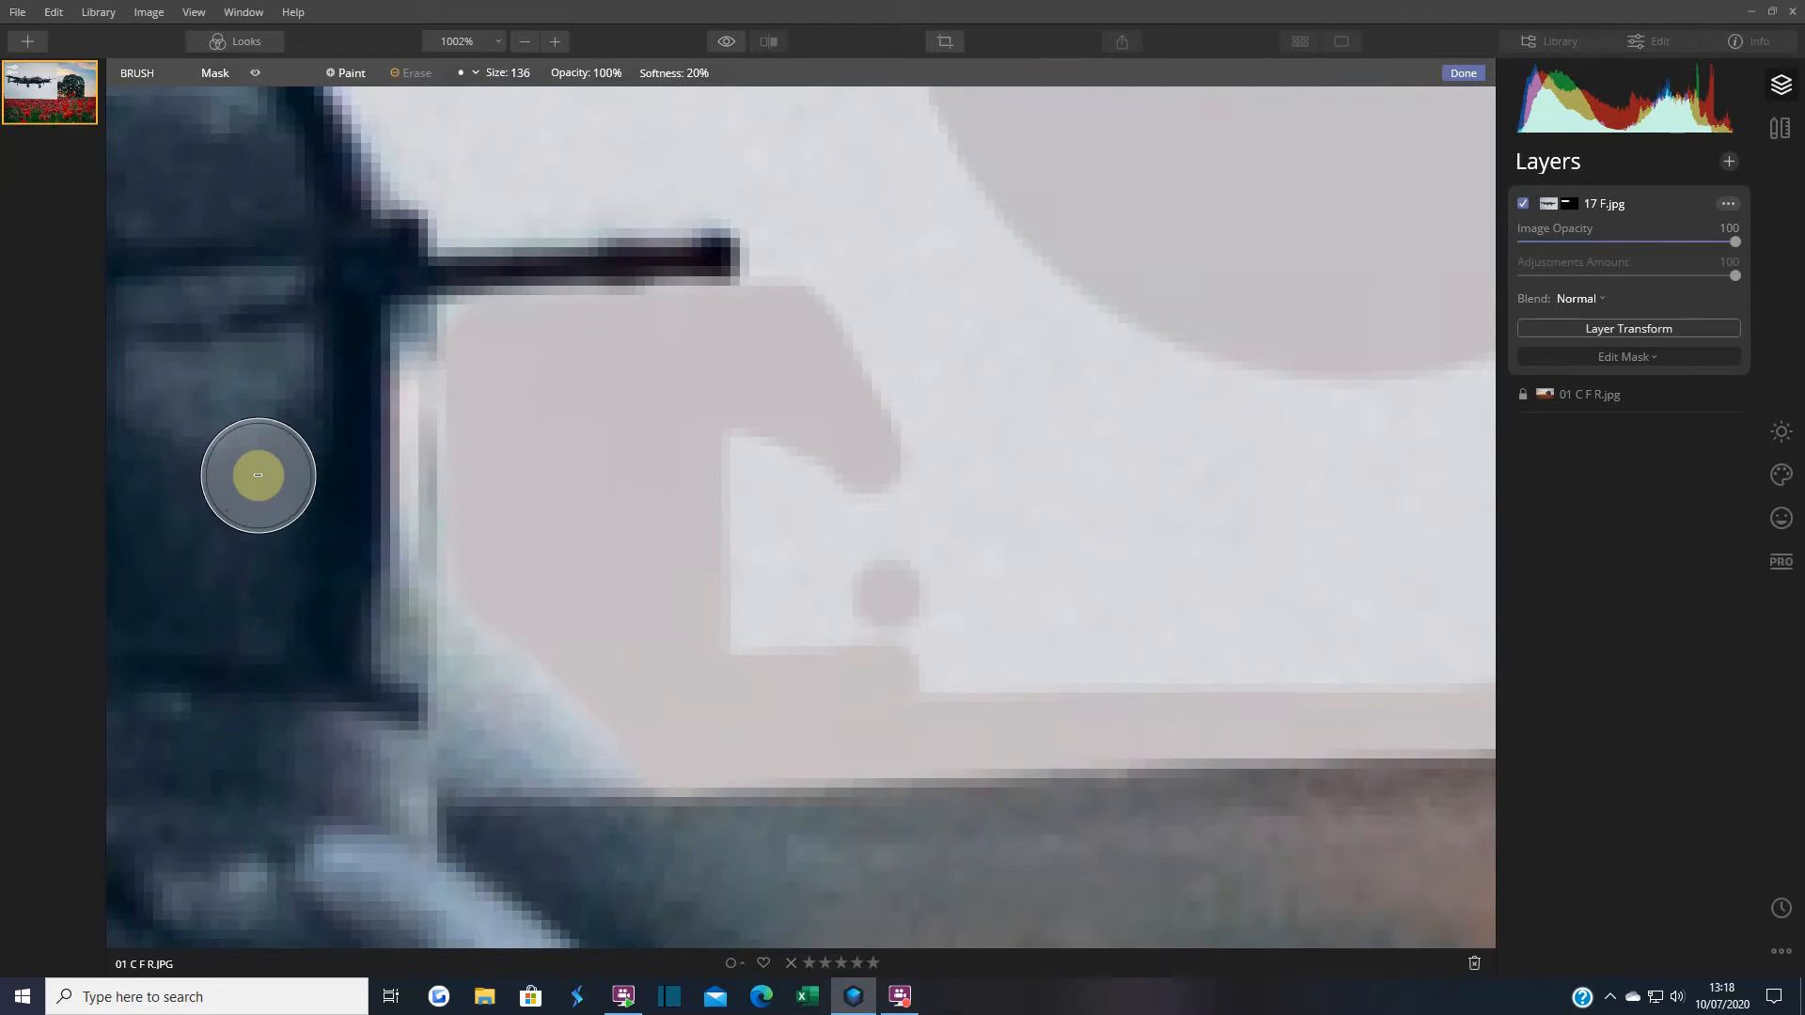
# Set the brush size to 160 and erase the grey sky above the wing between the nose and the propeller blade.
pyautogui.press(']')
pyautogui.press(']')
pyautogui.press(']')
pyautogui.press(']')
pyautogui.press(']')
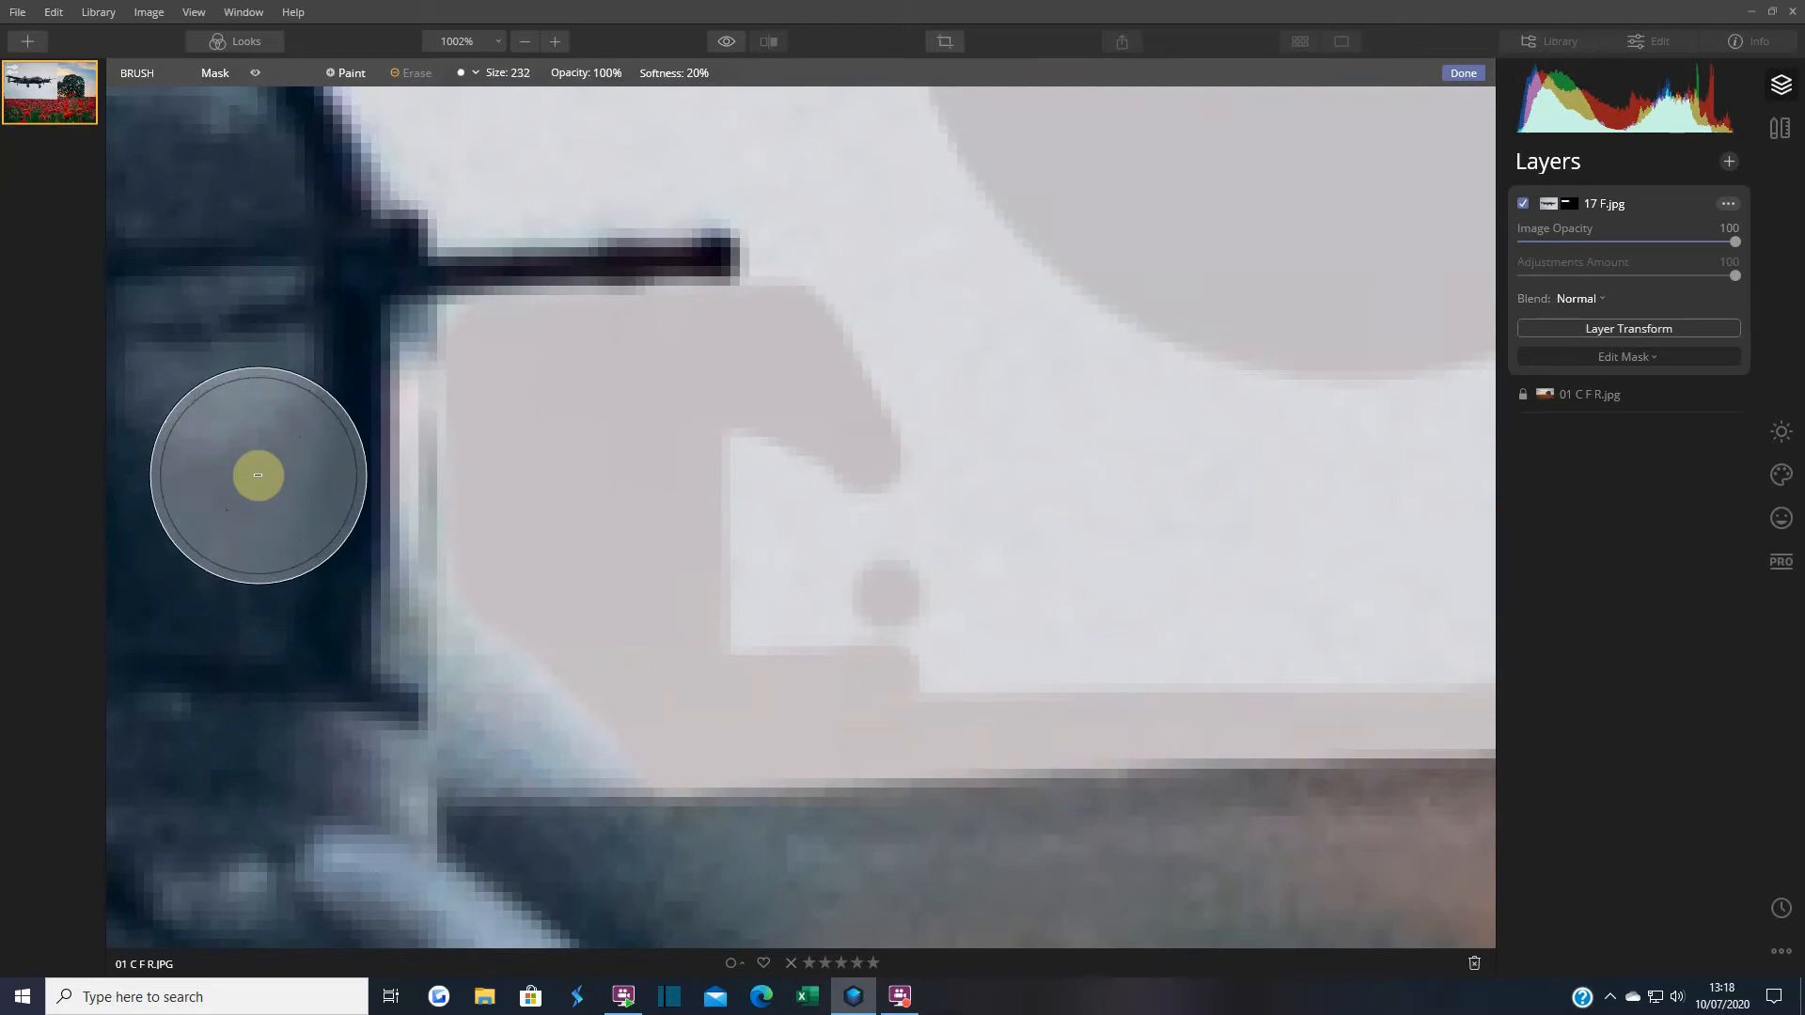
pyautogui.press(']')
pyautogui.press(']')
pyautogui.press(']')
pyautogui.press(']')
pyautogui.press('[')
pyautogui.press('[')
pyautogui.press('[')
pyautogui.press('[')
pyautogui.press('[')
pyautogui.press('[')
pyautogui.press('[')
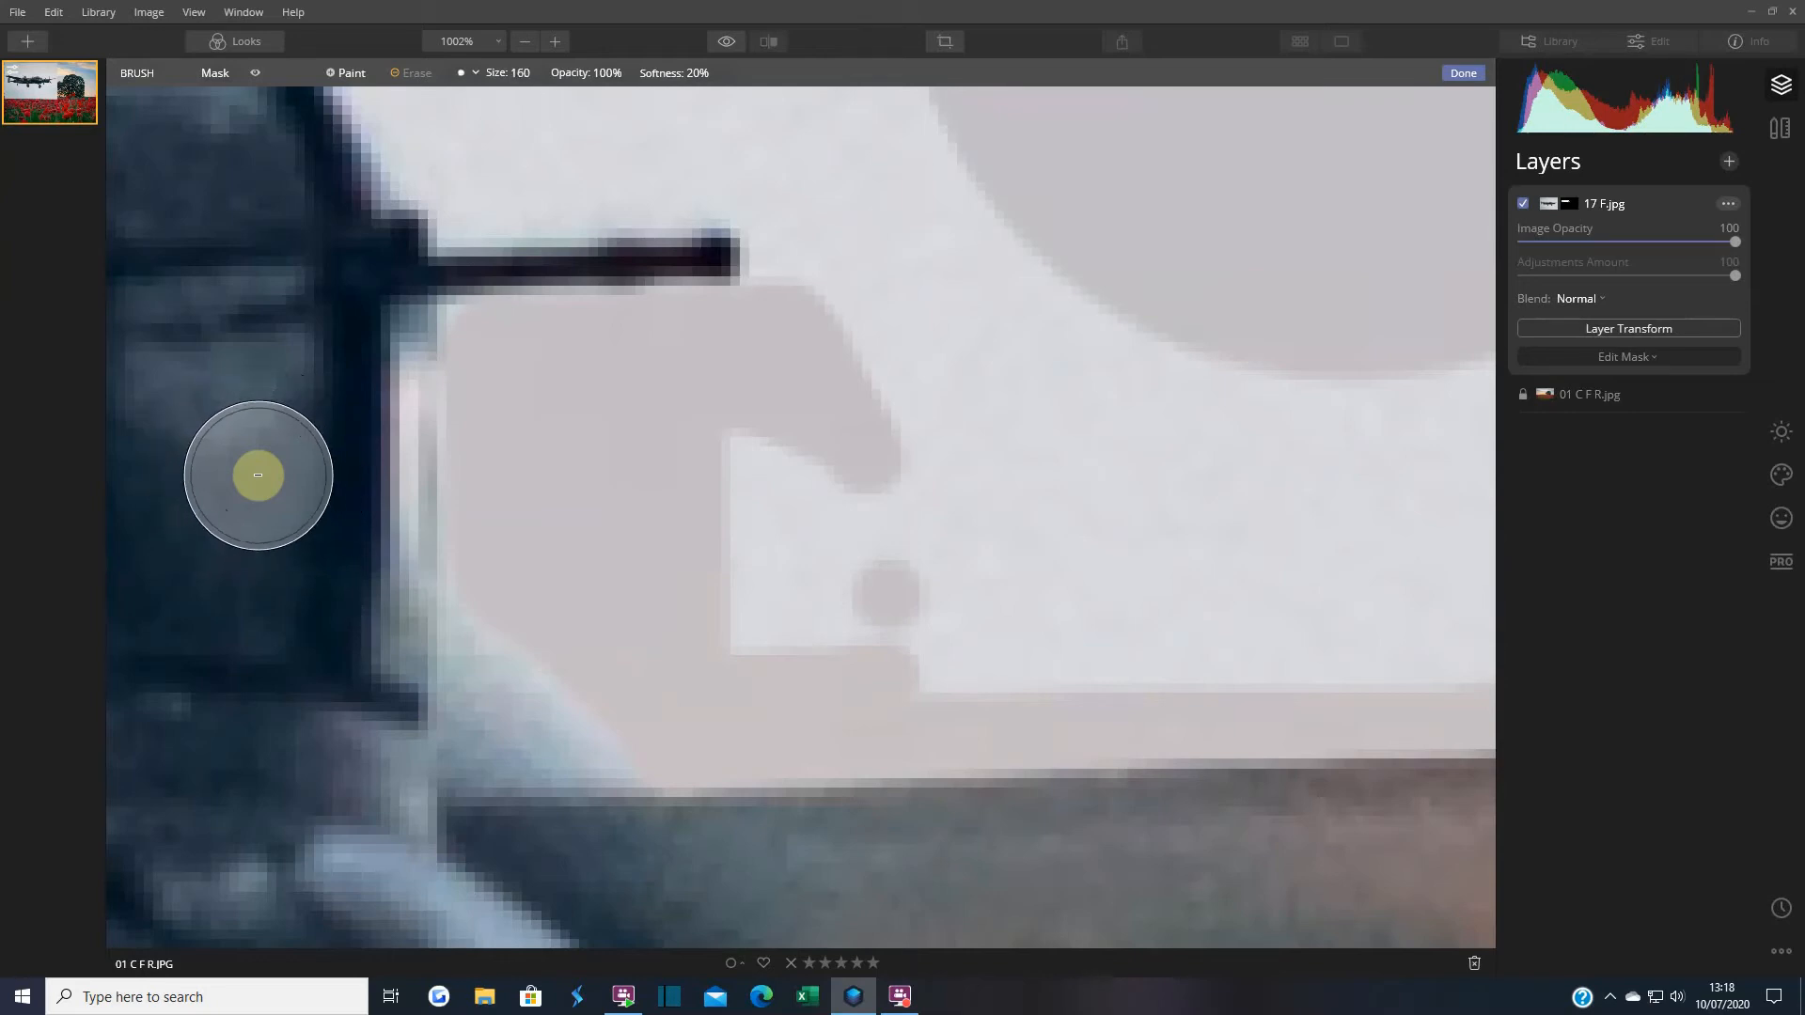
pyautogui.moveTo(745, 653)
pyautogui.mouseDown()
pyautogui.moveTo(733, 436)
pyautogui.moveTo(938, 459)
pyautogui.moveTo(840, 609)
pyautogui.moveTo(1061, 631)
pyautogui.moveTo(1178, 599)
pyautogui.moveTo(930, 654)
pyautogui.moveTo(1324, 619)
pyautogui.moveTo(1241, 545)
pyautogui.moveTo(986, 495)
pyautogui.moveTo(965, 411)
pyautogui.moveTo(869, 415)
pyautogui.moveTo(944, 420)
pyautogui.moveTo(782, 471)
pyautogui.moveTo(859, 349)
pyautogui.moveTo(825, 228)
pyautogui.moveTo(819, 272)
pyautogui.moveTo(815, 203)
pyautogui.moveTo(810, 289)
pyautogui.moveTo(818, 219)
pyautogui.moveTo(936, 388)
pyautogui.moveTo(1177, 402)
pyautogui.moveTo(1053, 464)
pyautogui.moveTo(1268, 383)
pyautogui.moveTo(1062, 339)
pyautogui.moveTo(1065, 482)
pyautogui.moveTo(1049, 522)
pyautogui.mouseUp()
pyautogui.press('space')
pyautogui.moveTo(1357, 605)
pyautogui.mouseDown()
pyautogui.moveTo(603, 489)
pyautogui.moveTo(657, 516)
pyautogui.moveTo(1092, 536)
pyautogui.moveTo(1298, 274)
pyautogui.moveTo(1007, 435)
pyautogui.moveTo(717, 366)
pyautogui.moveTo(705, 234)
pyautogui.moveTo(527, 342)
pyautogui.moveTo(1027, 363)
pyautogui.mouseUp()
pyautogui.press('space')
pyautogui.moveTo(1182, 291); pyautogui.dragTo(564, 556)
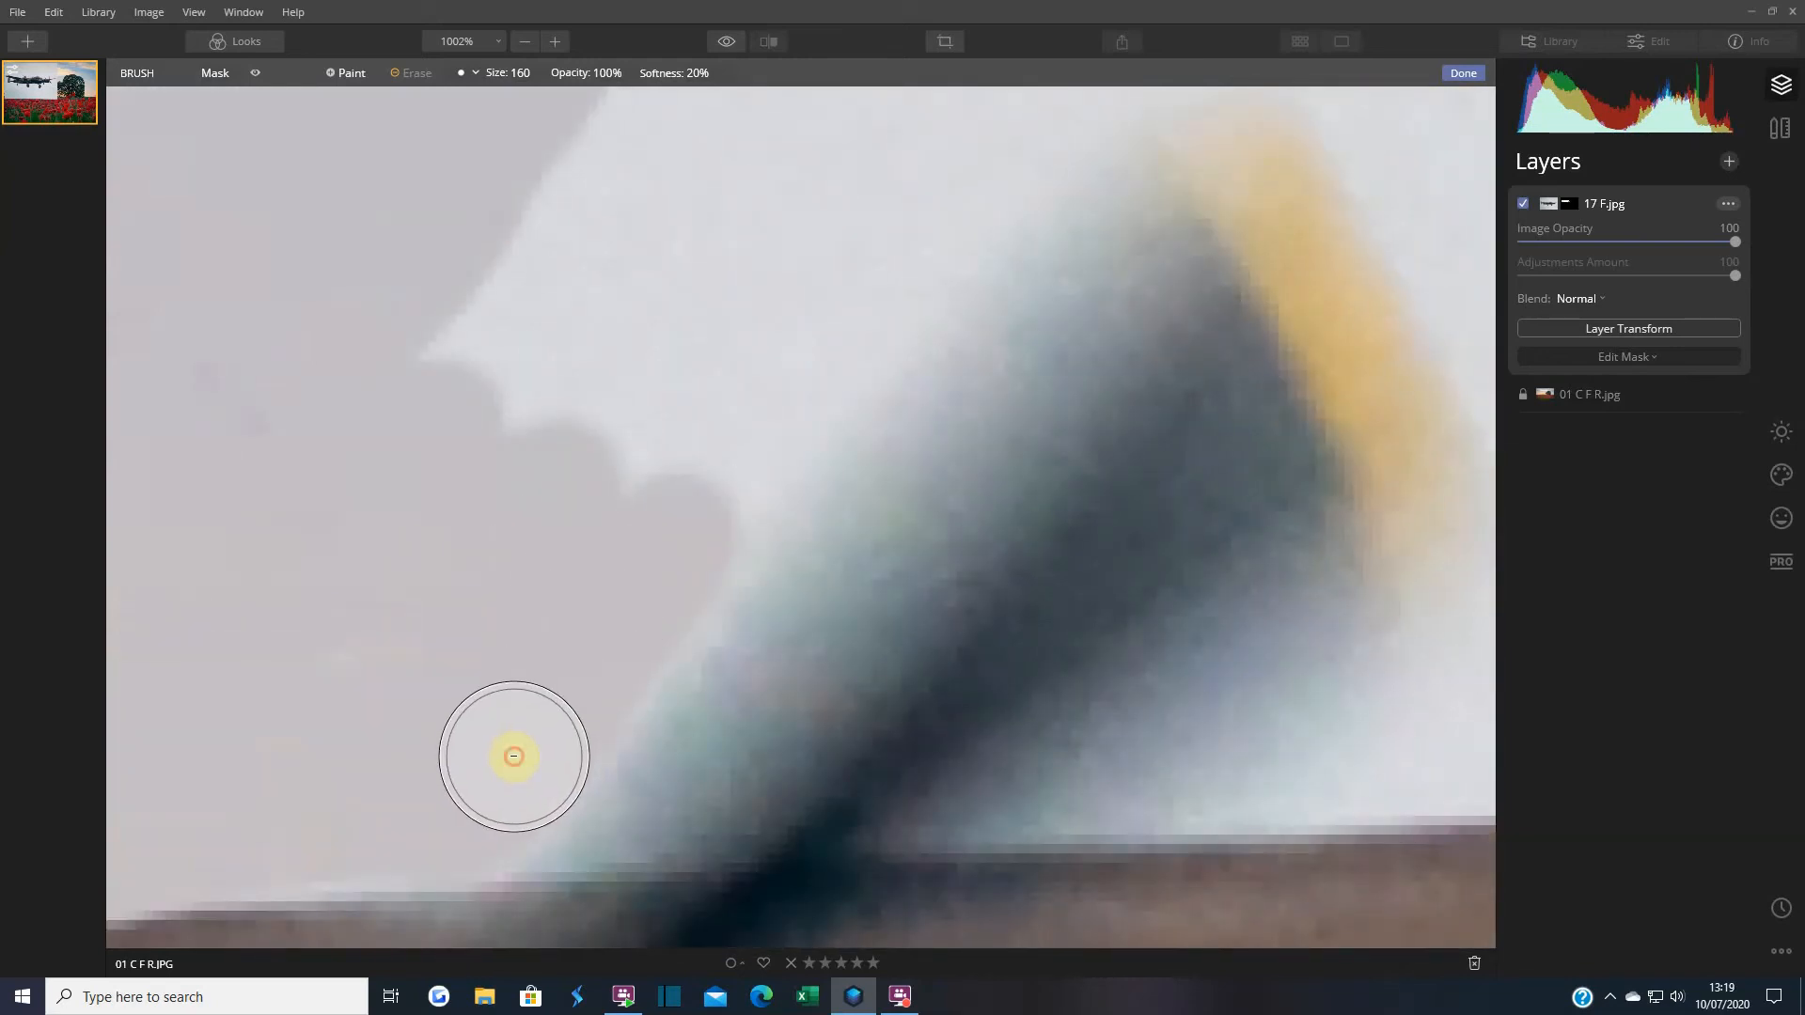
# Erase the grey sky along both sides of the yellow-tipped propeller blade, around its tip and down to the wing.
pyautogui.moveTo(564, 706)
pyautogui.mouseDown()
pyautogui.moveTo(693, 520)
pyautogui.moveTo(866, 359)
pyautogui.moveTo(991, 193)
pyautogui.mouseUp()
pyautogui.press('space')
pyautogui.moveTo(849, 238); pyautogui.dragTo(519, 495)
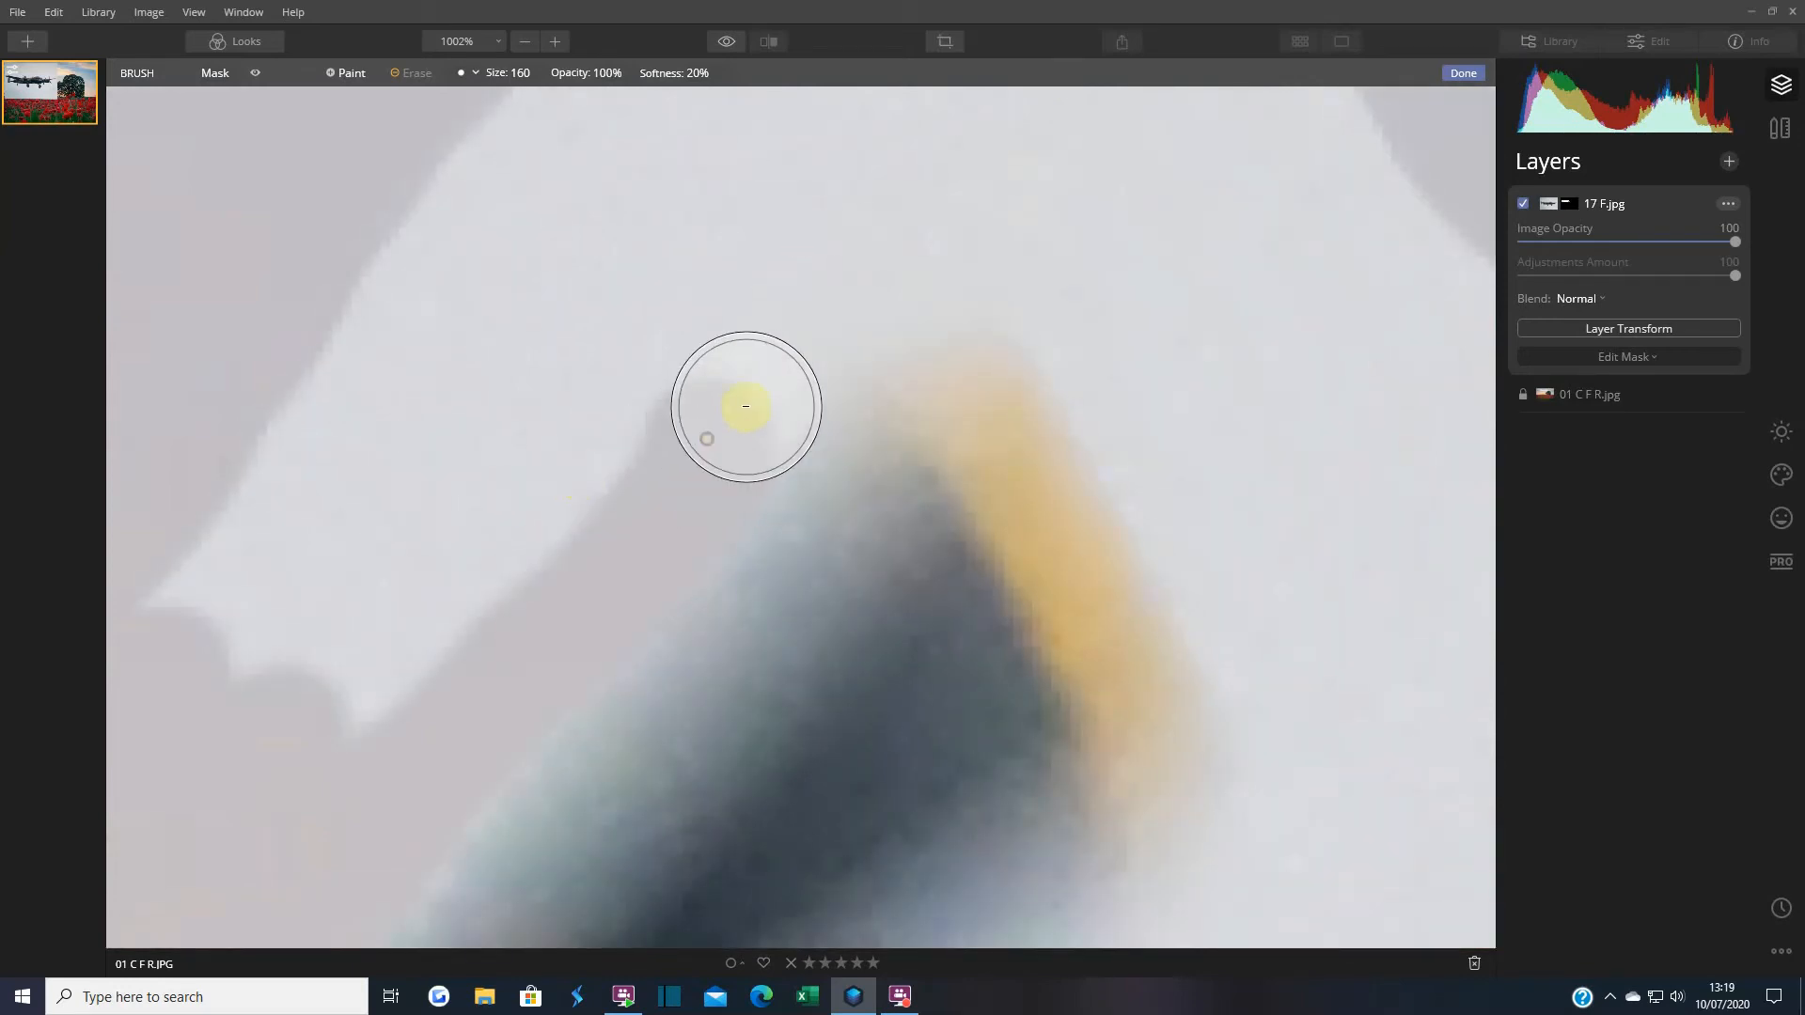
pyautogui.moveTo(815, 343)
pyautogui.mouseDown()
pyautogui.moveTo(927, 273)
pyautogui.moveTo(1016, 273)
pyautogui.moveTo(1097, 322)
pyautogui.moveTo(1315, 757)
pyautogui.mouseUp()
pyautogui.moveTo(1325, 830)
pyautogui.mouseDown()
pyautogui.moveTo(1319, 738)
pyautogui.moveTo(1230, 473)
pyautogui.mouseUp()
pyautogui.moveTo(1148, 278)
pyautogui.mouseDown()
pyautogui.moveTo(1184, 410)
pyautogui.moveTo(983, 672)
pyautogui.mouseUp()
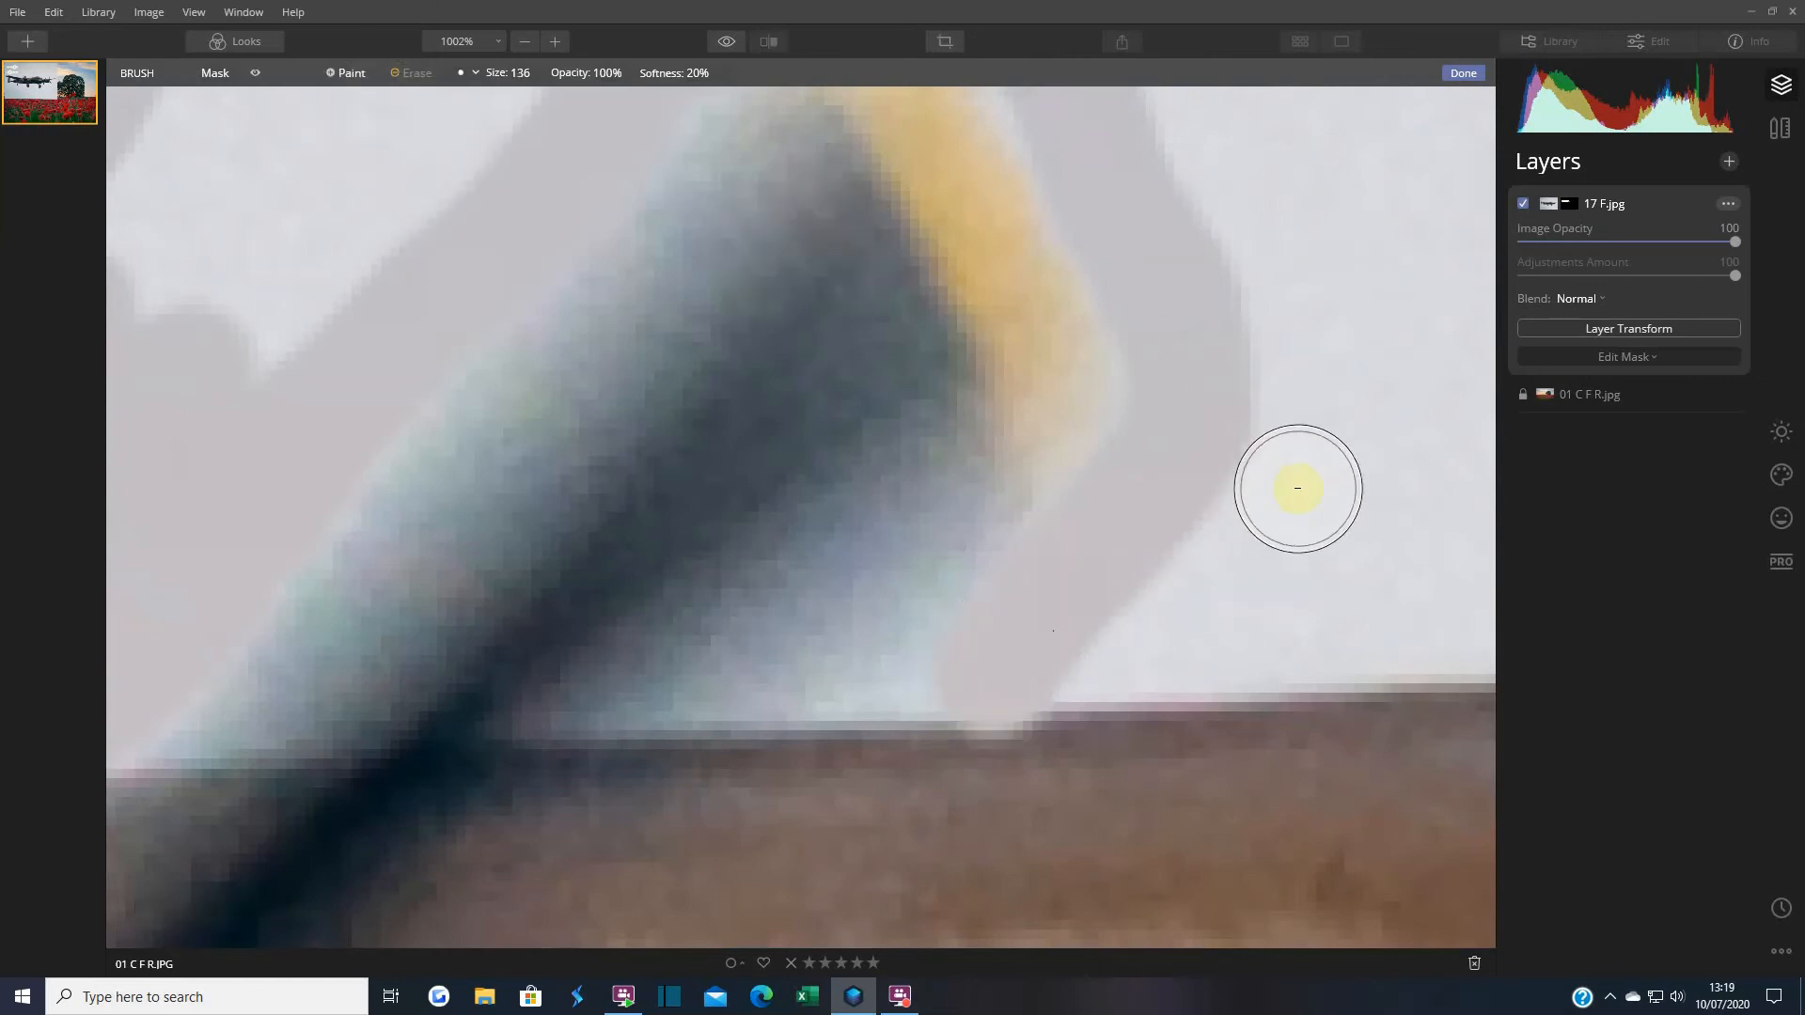
# Paint the nicked wing edge beside the propeller blade back into the mask and reduce the eraser brush size to 64.
pyautogui.scroll(-2, 1299, 489)
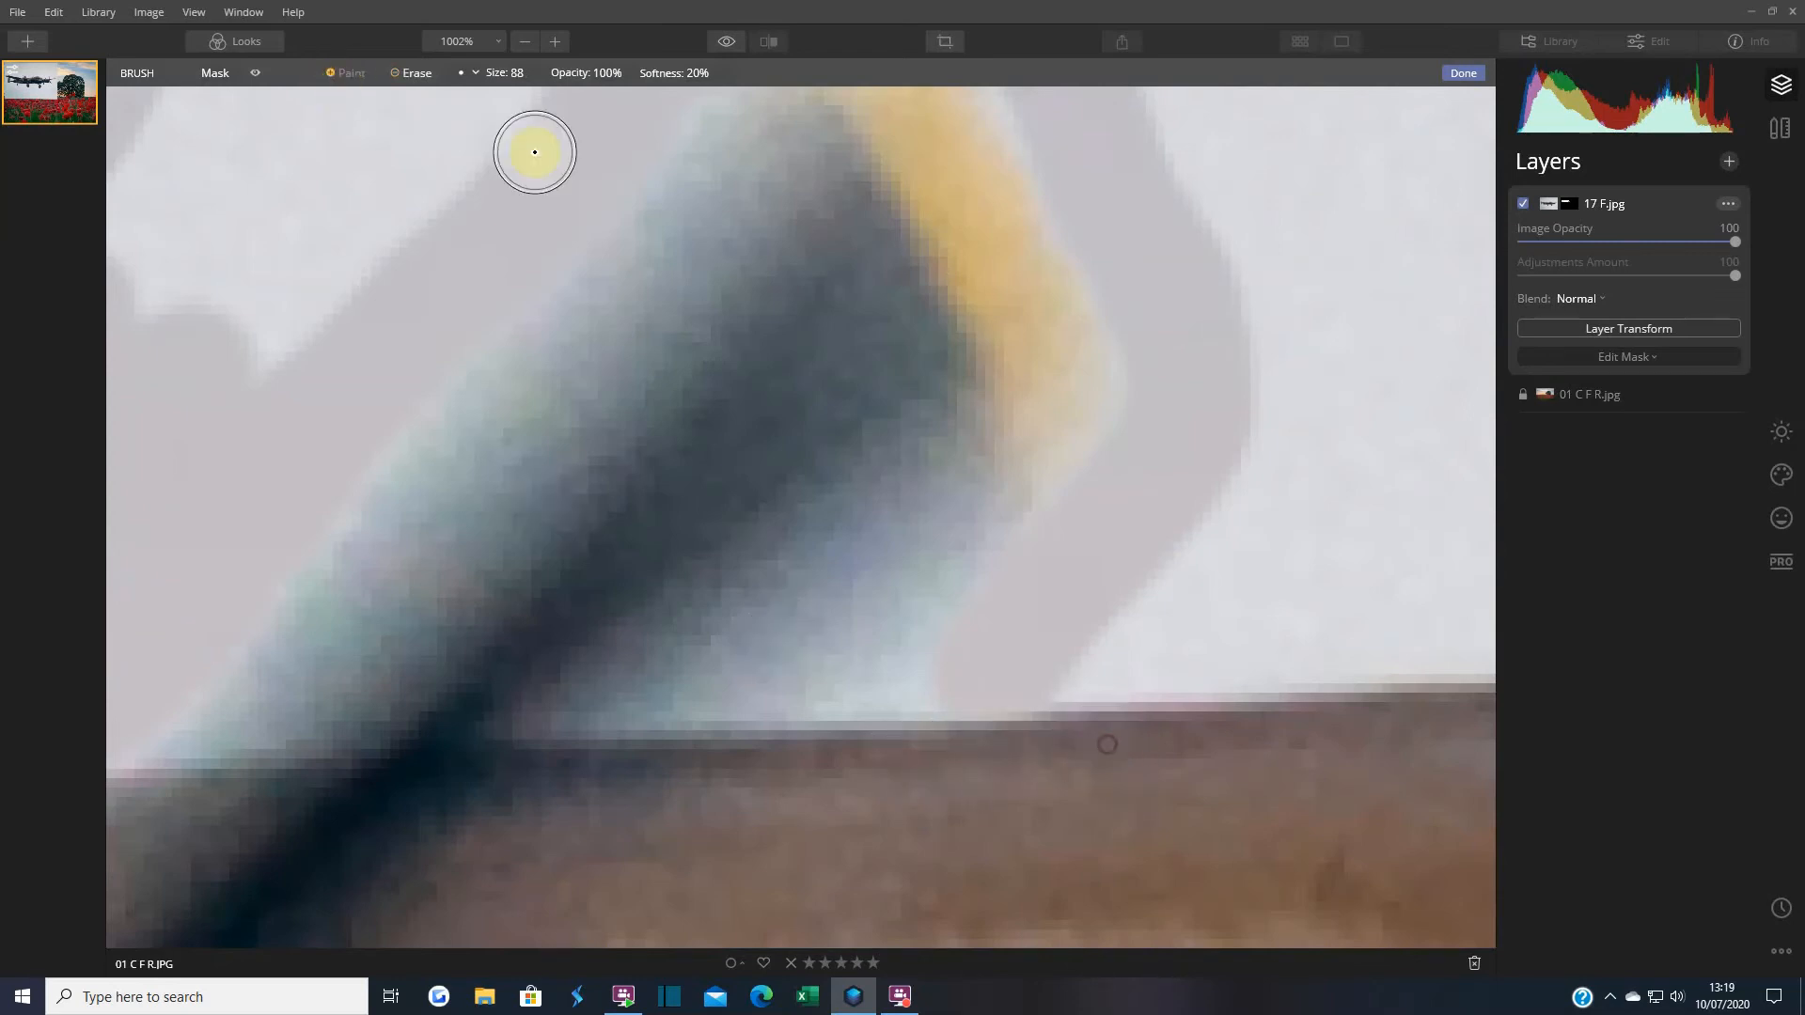
pyautogui.scroll(-1, 1109, 576)
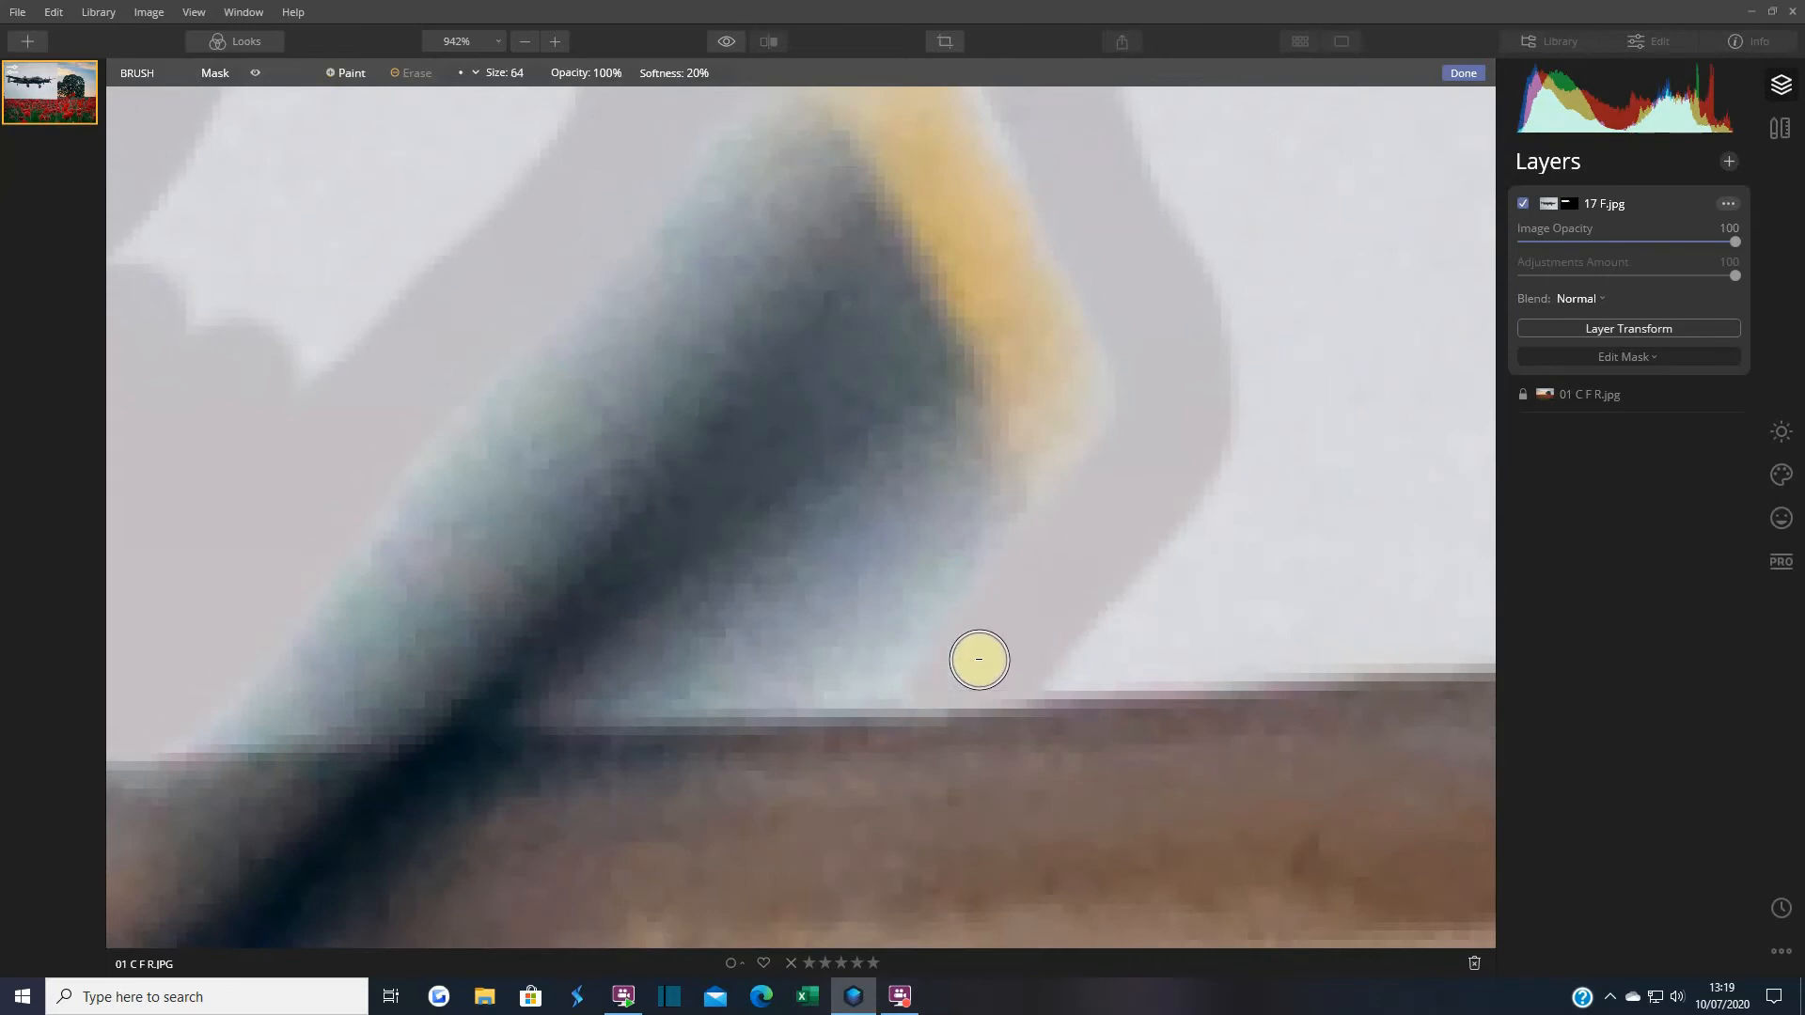
pyautogui.scroll(-10, 1199, 470)
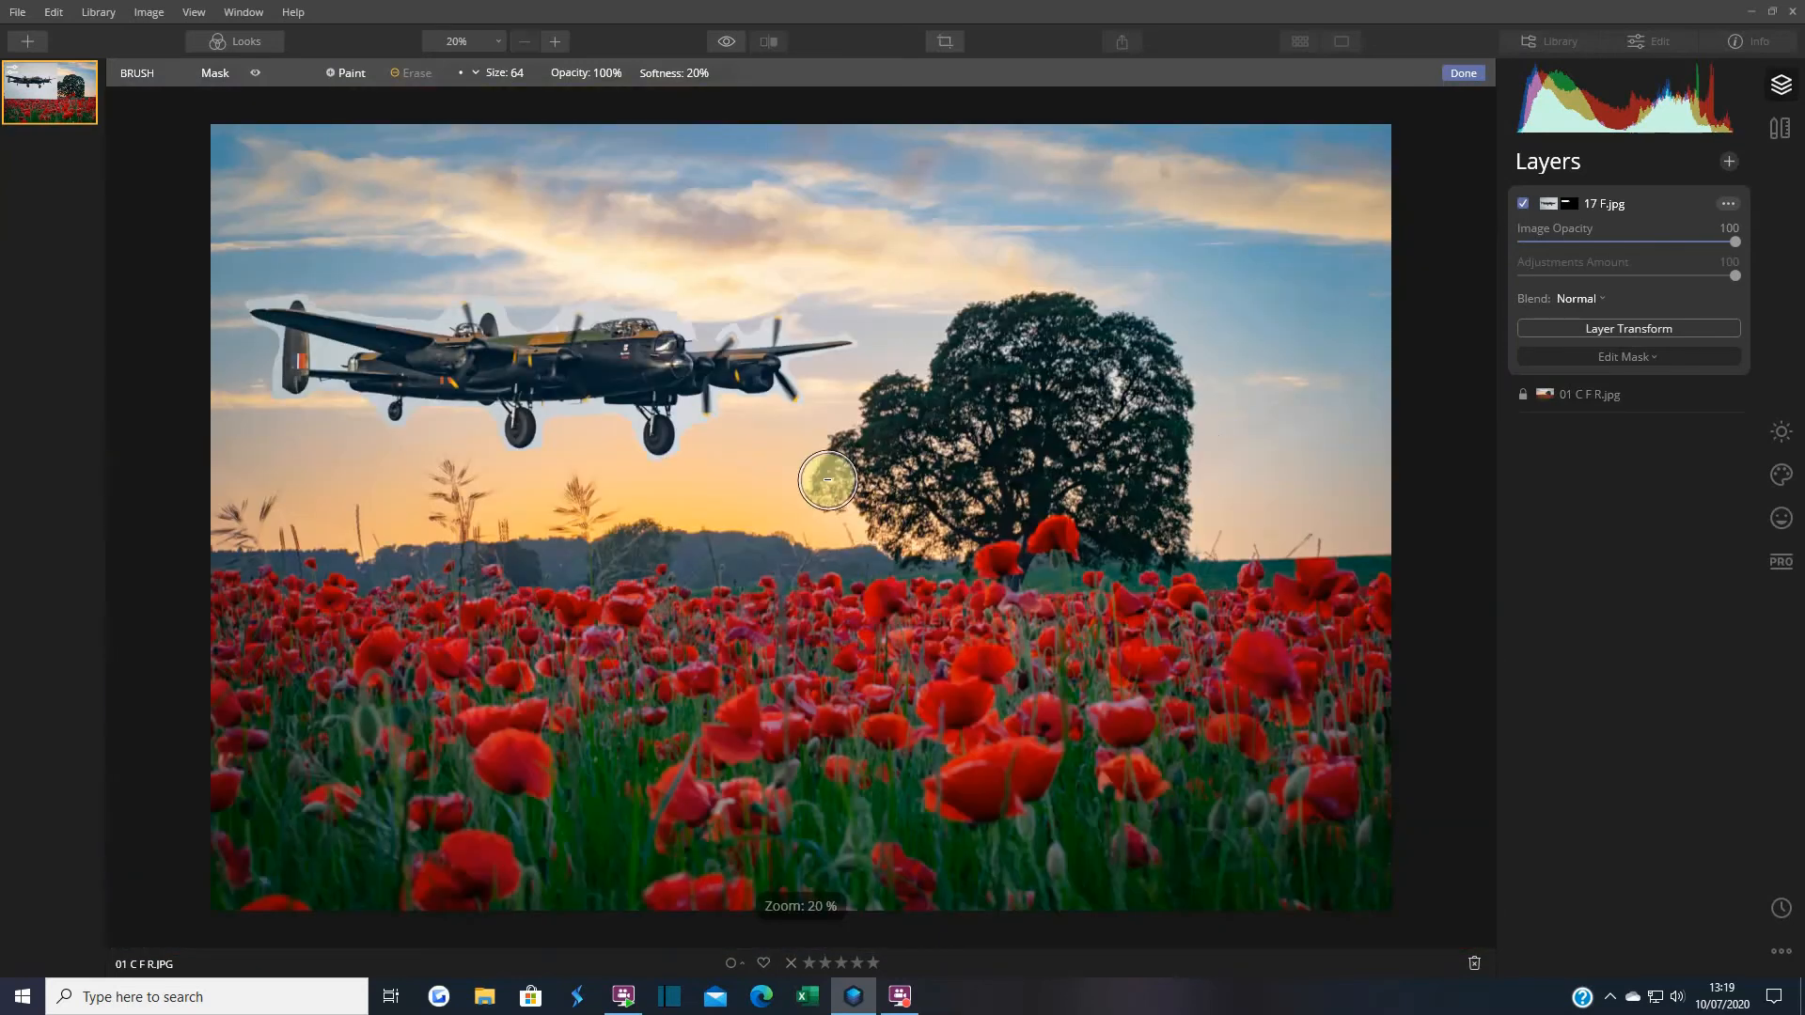
pyautogui.scroll(3, 827, 479)
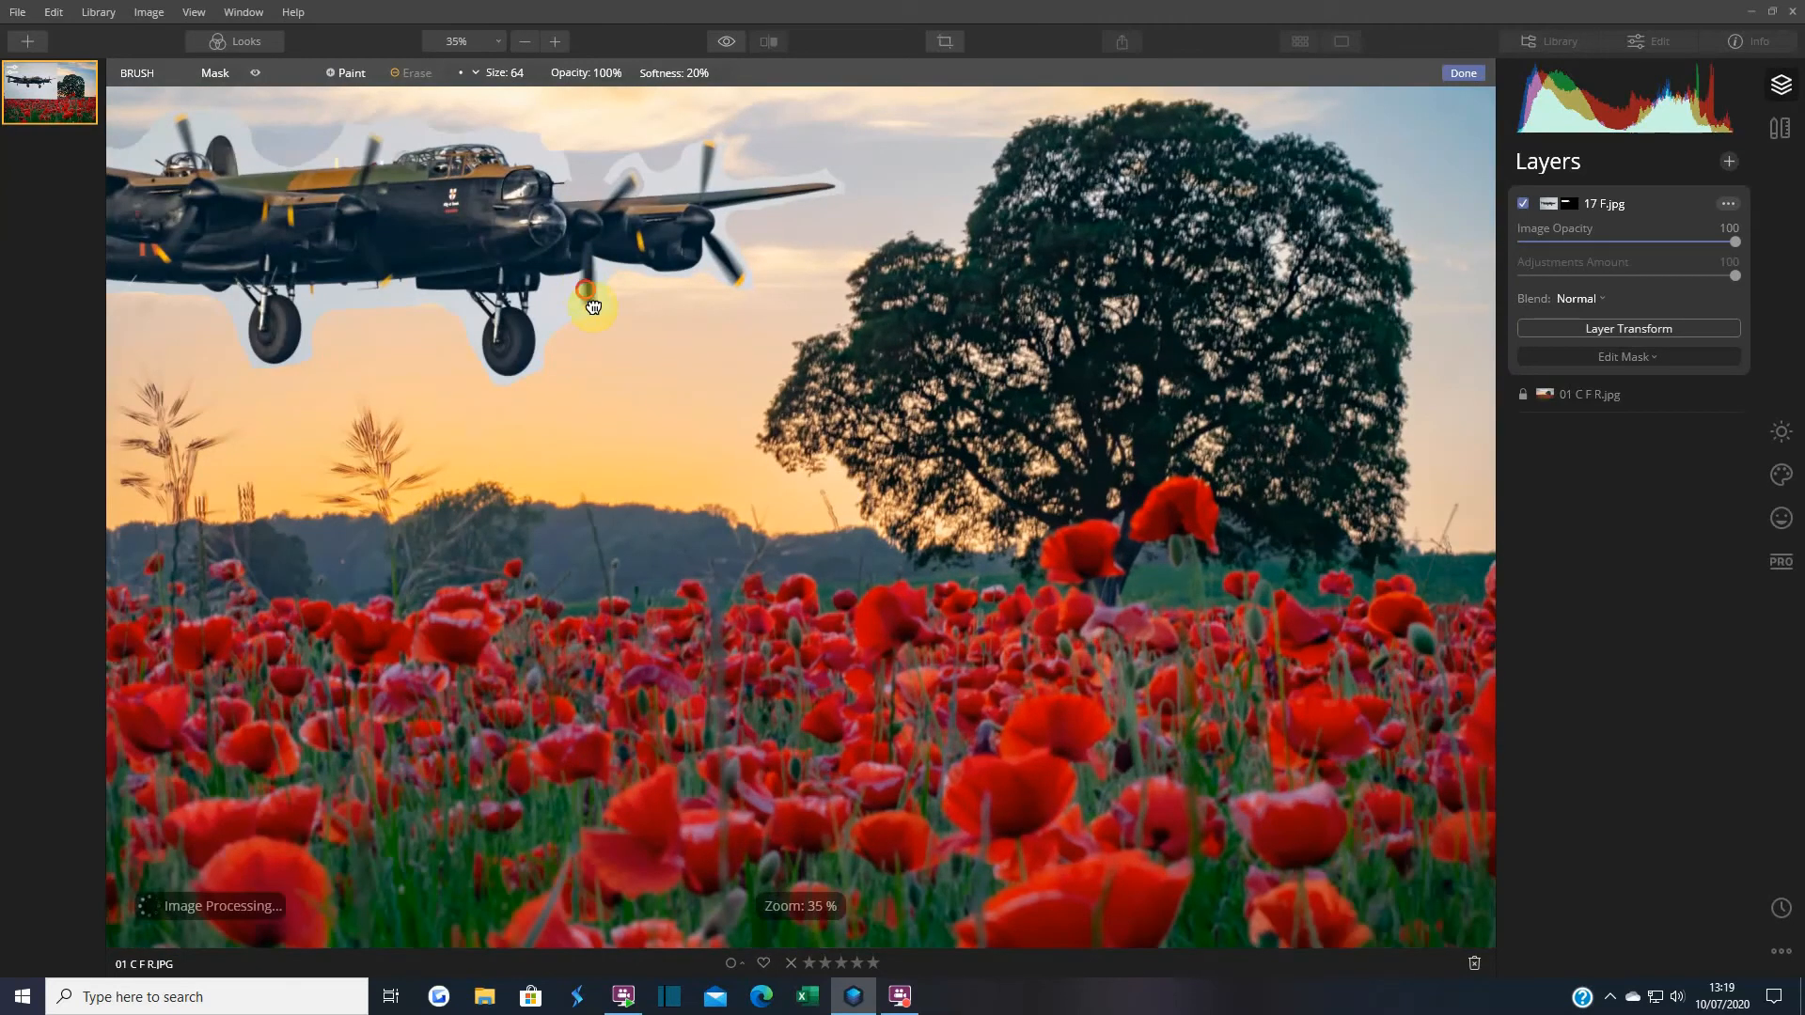
pyautogui.moveTo(584, 290); pyautogui.dragTo(693, 498)
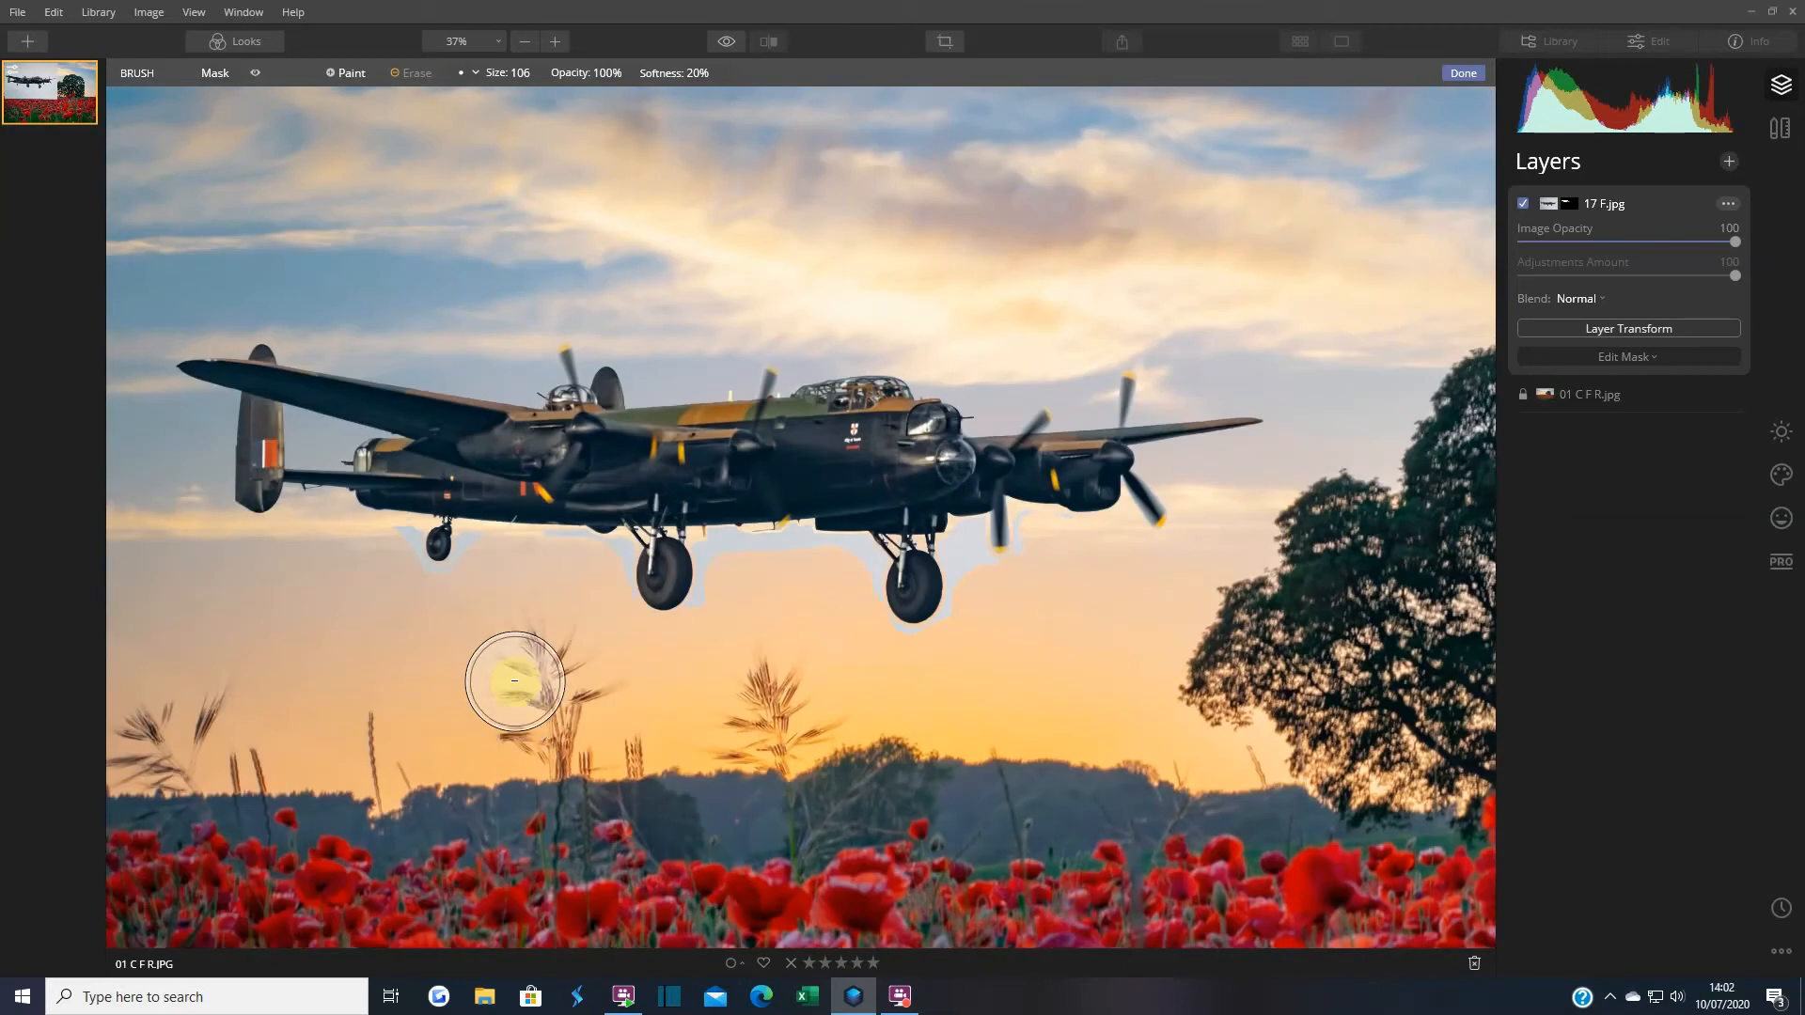
# Show the mask overlay and erase the leftover sky beneath the fuselage and between the struts ahead of the first main wheel.
pyautogui.scroll(5, 705, 631)
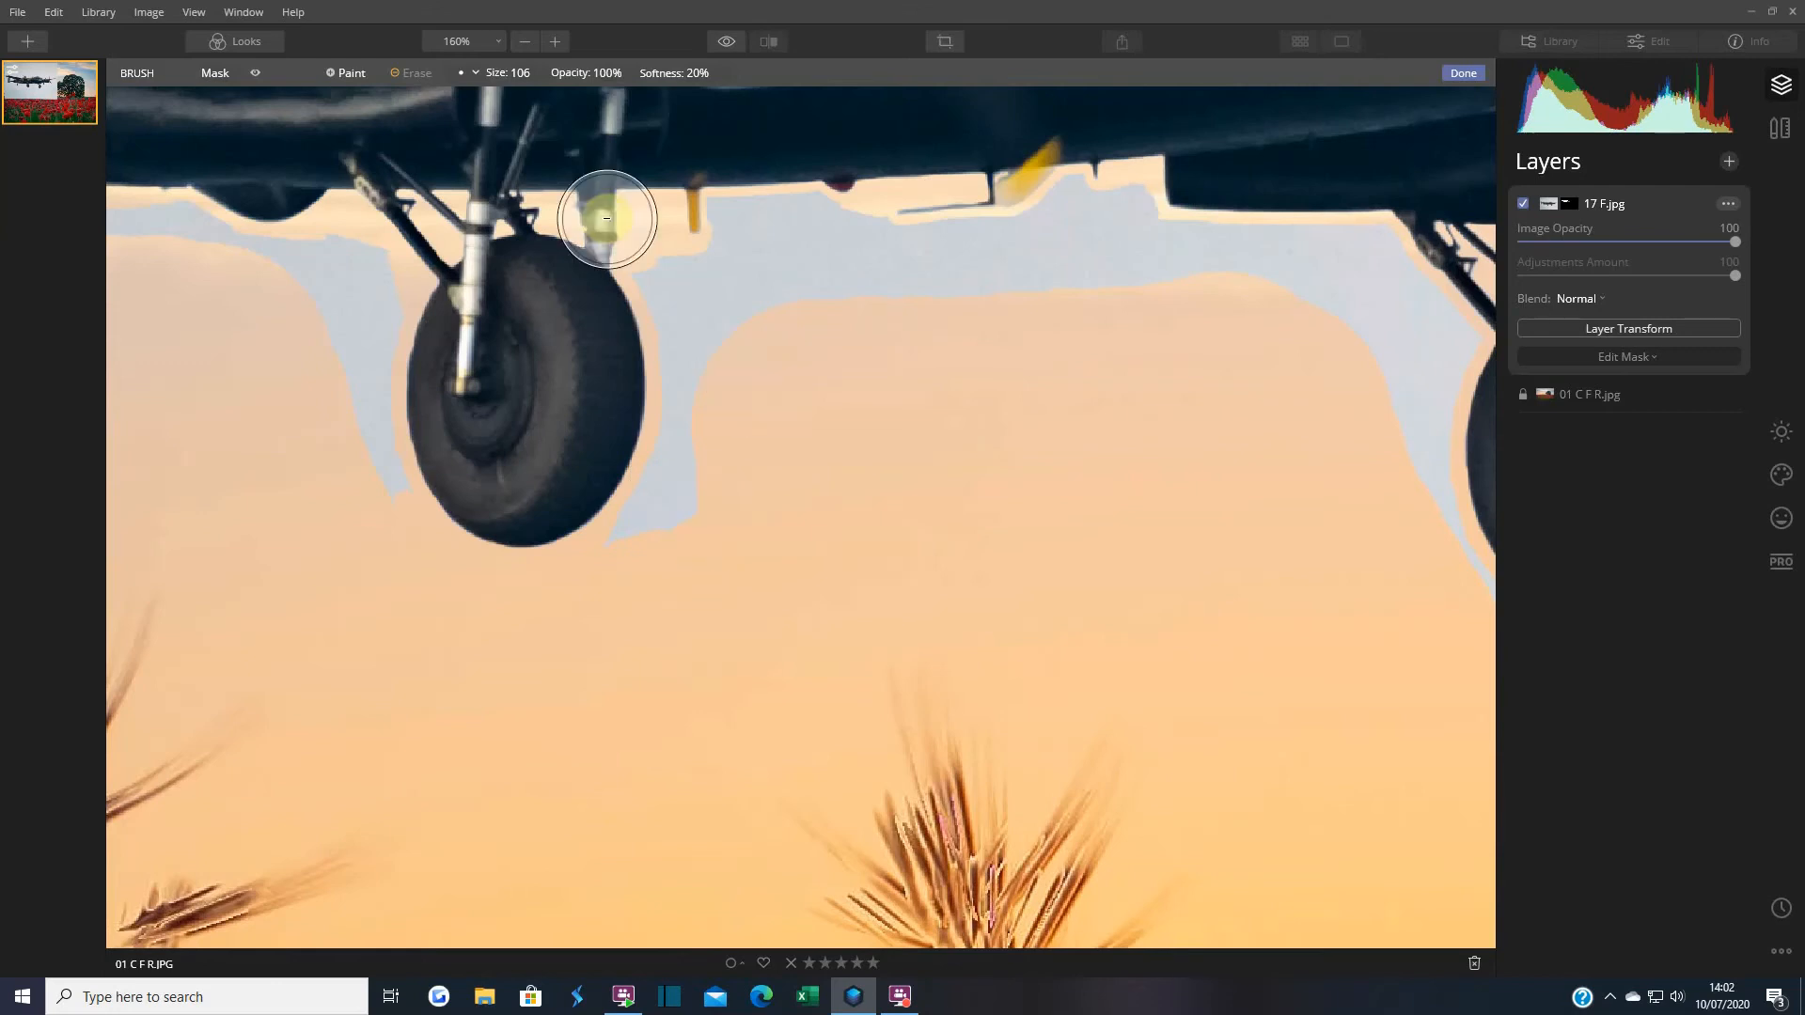
pyautogui.moveTo(279, 497); pyautogui.dragTo(727, 723)
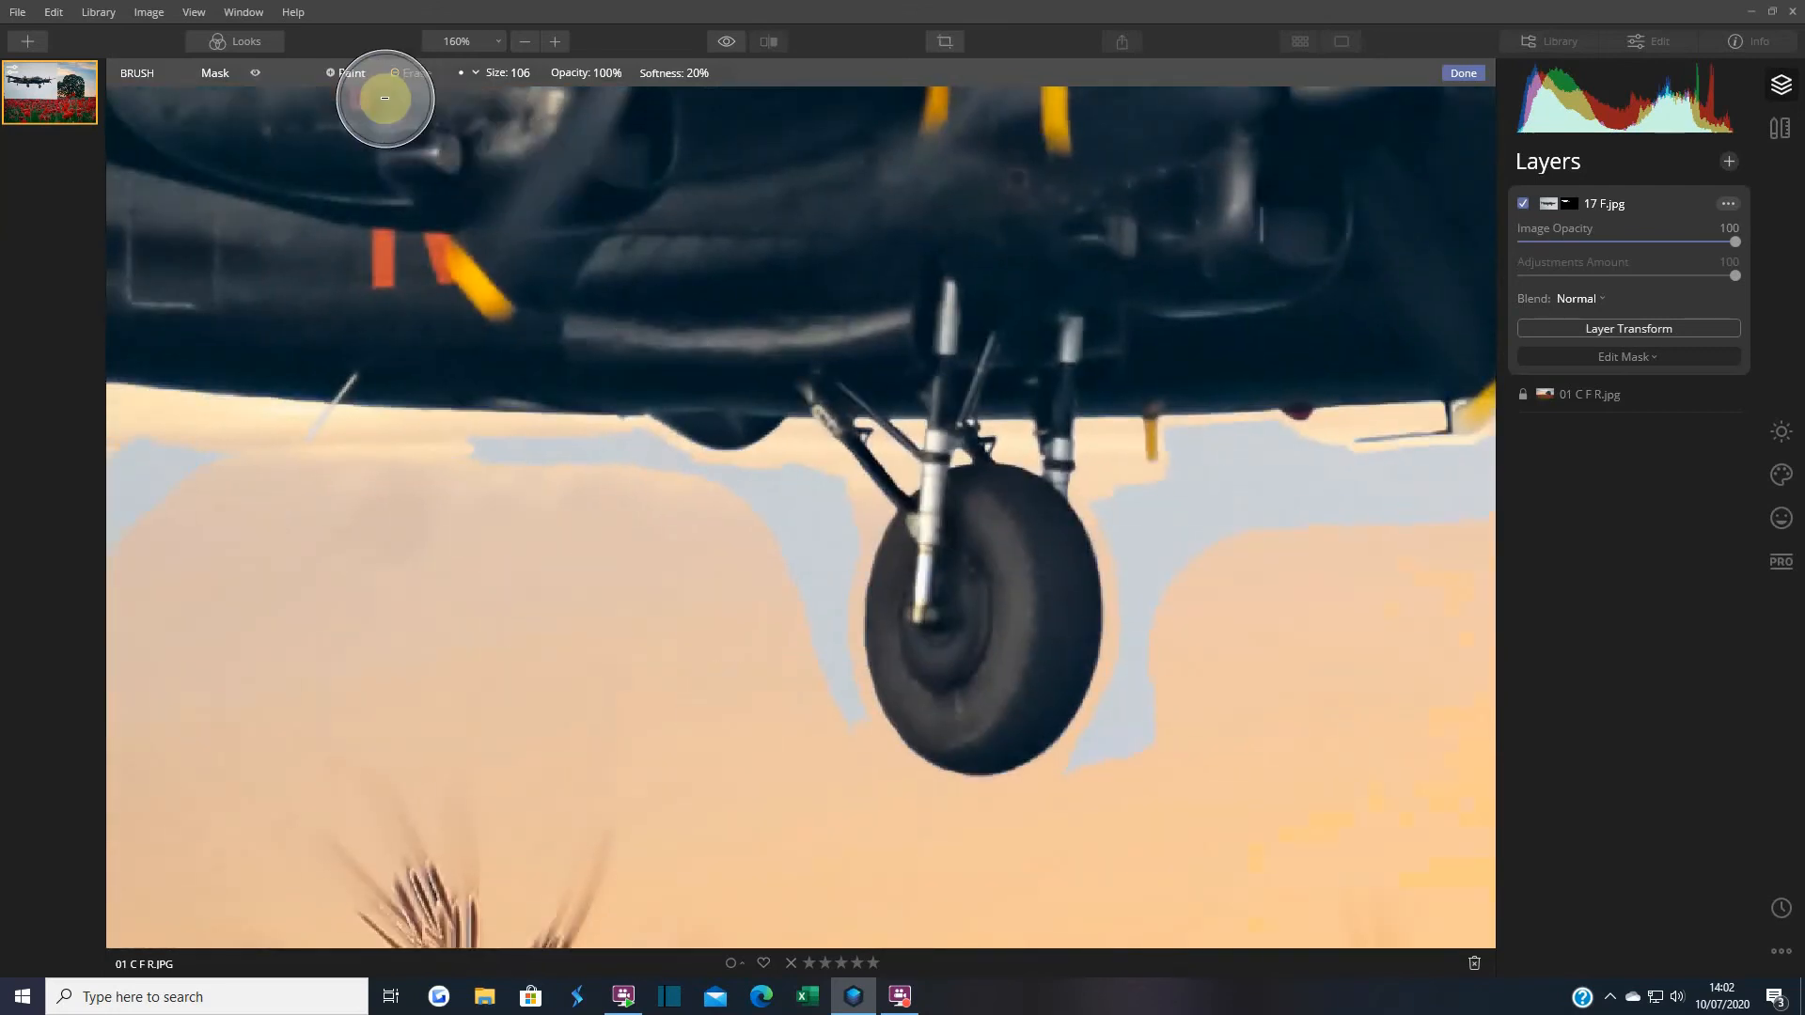
pyautogui.click(253, 75)
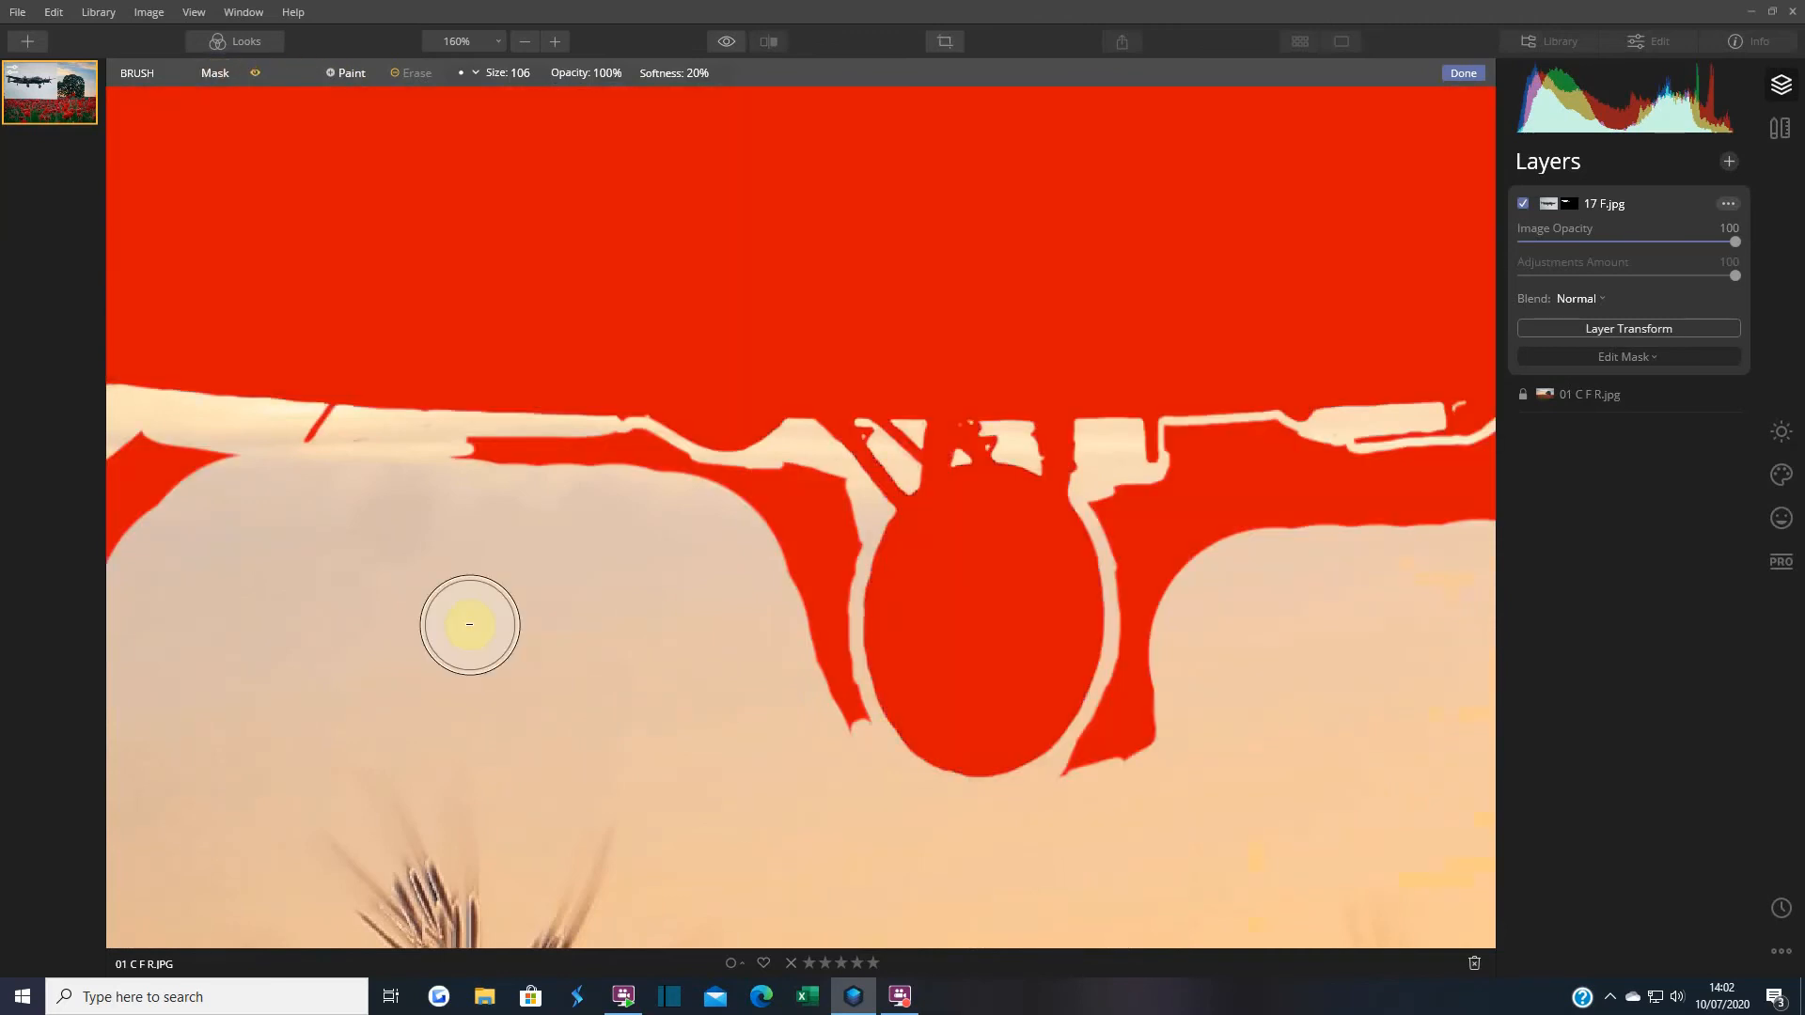
pyautogui.moveTo(367, 471)
pyautogui.mouseDown()
pyautogui.moveTo(637, 478)
pyautogui.moveTo(689, 506)
pyautogui.moveTo(746, 536)
pyautogui.mouseUp()
pyautogui.scroll(5, 746, 536)
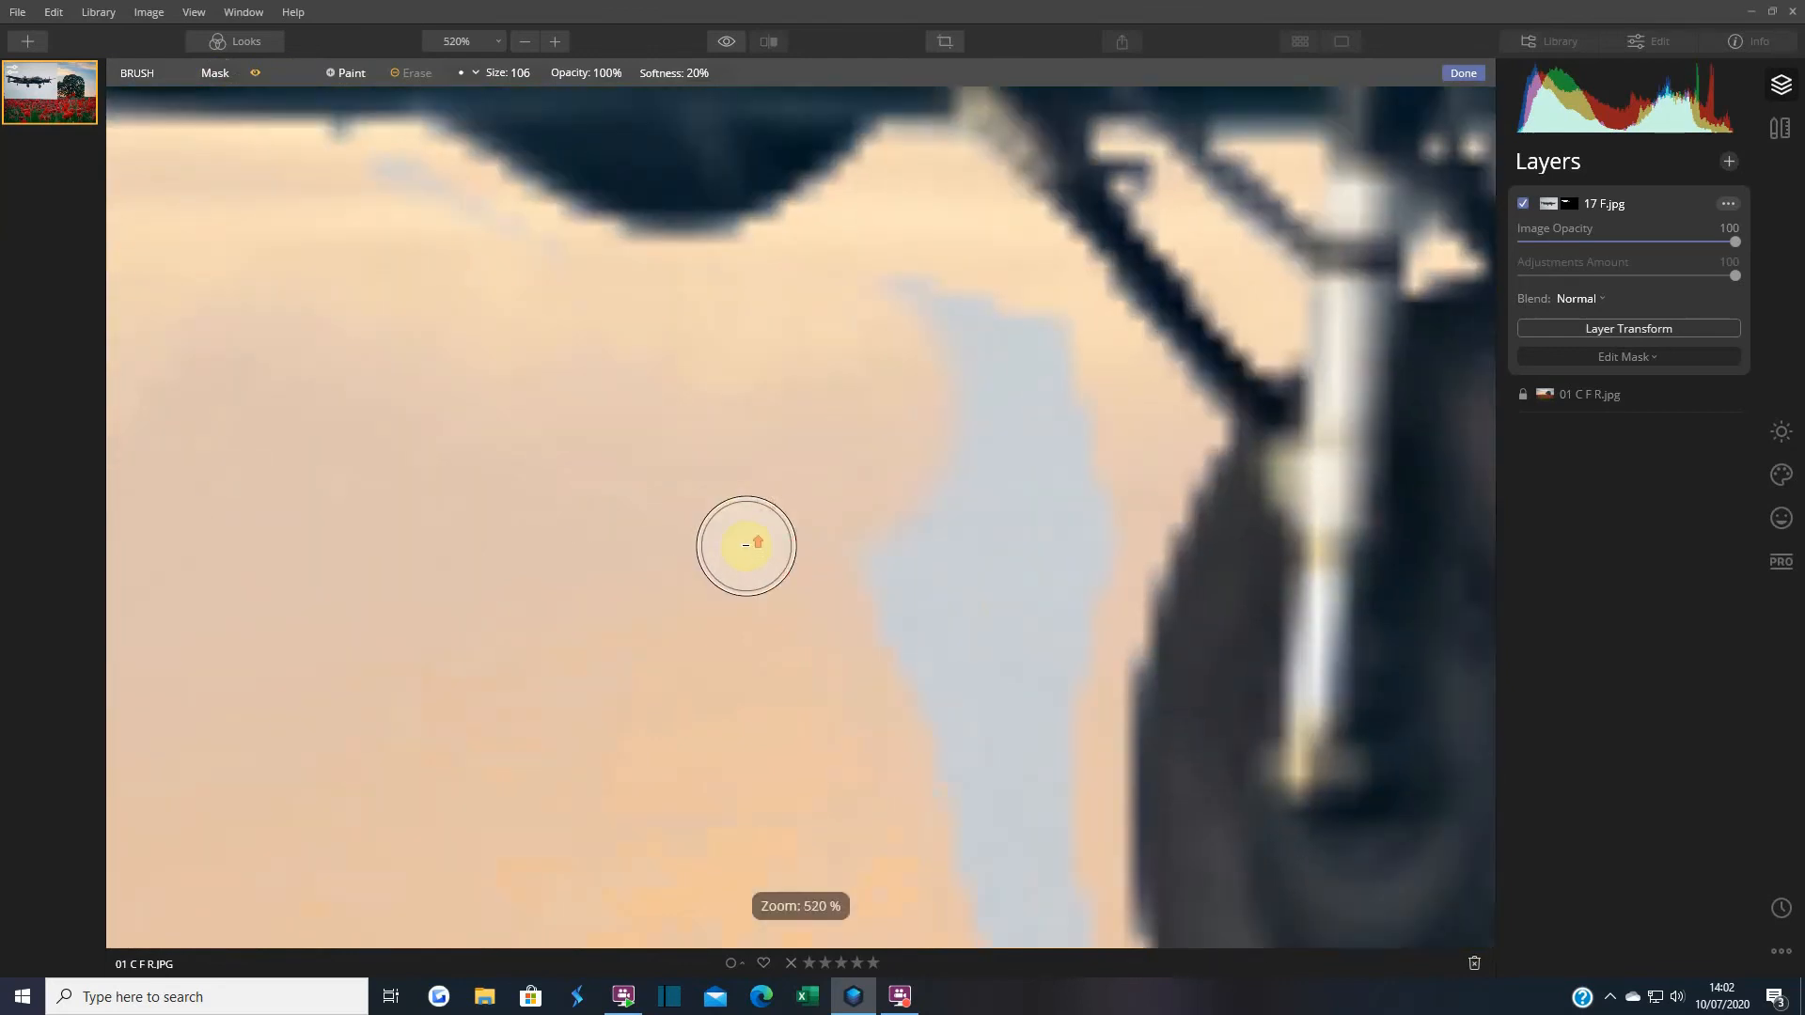
pyautogui.moveTo(583, 318)
pyautogui.mouseDown()
pyautogui.moveTo(393, 189)
pyautogui.moveTo(266, 203)
pyautogui.moveTo(694, 314)
pyautogui.moveTo(930, 225)
pyautogui.moveTo(999, 240)
pyautogui.moveTo(1045, 320)
pyautogui.moveTo(914, 322)
pyautogui.moveTo(1079, 410)
pyautogui.moveTo(1113, 500)
pyautogui.moveTo(1048, 780)
pyautogui.moveTo(1051, 498)
pyautogui.moveTo(1035, 446)
pyautogui.moveTo(968, 389)
pyautogui.moveTo(875, 632)
pyautogui.mouseUp()
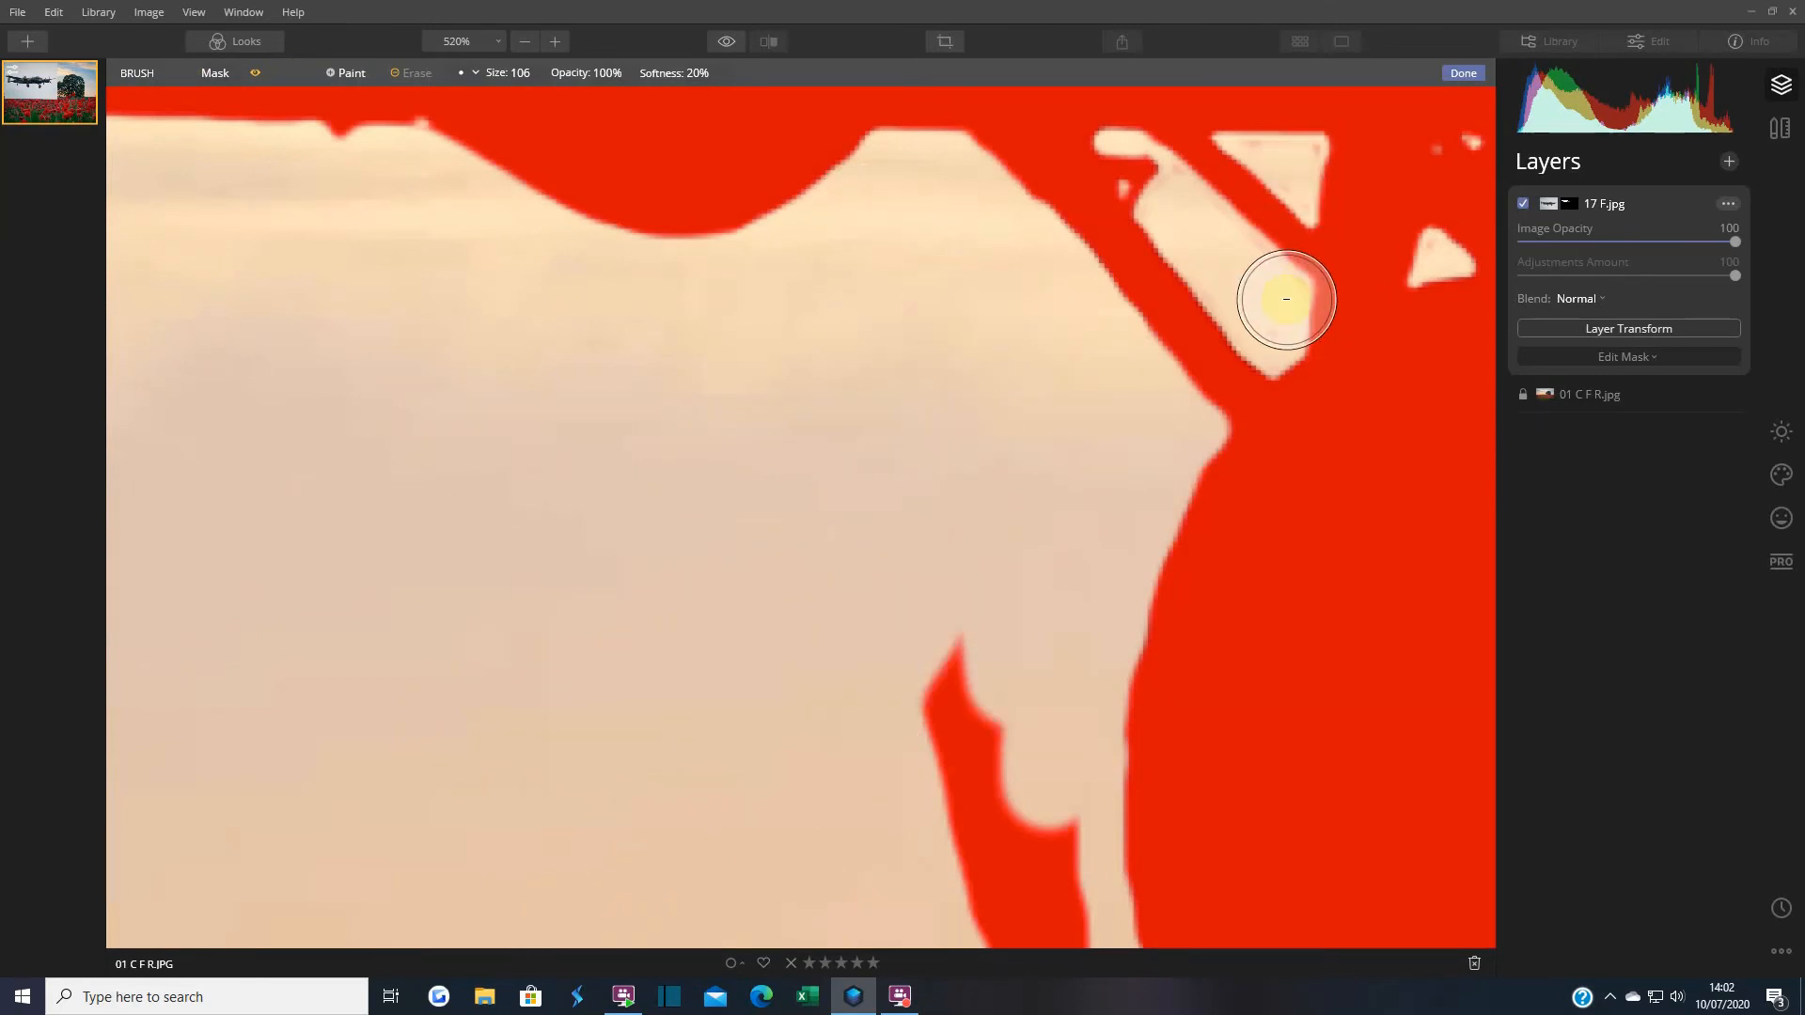
pyautogui.scroll(5, 1253, 317)
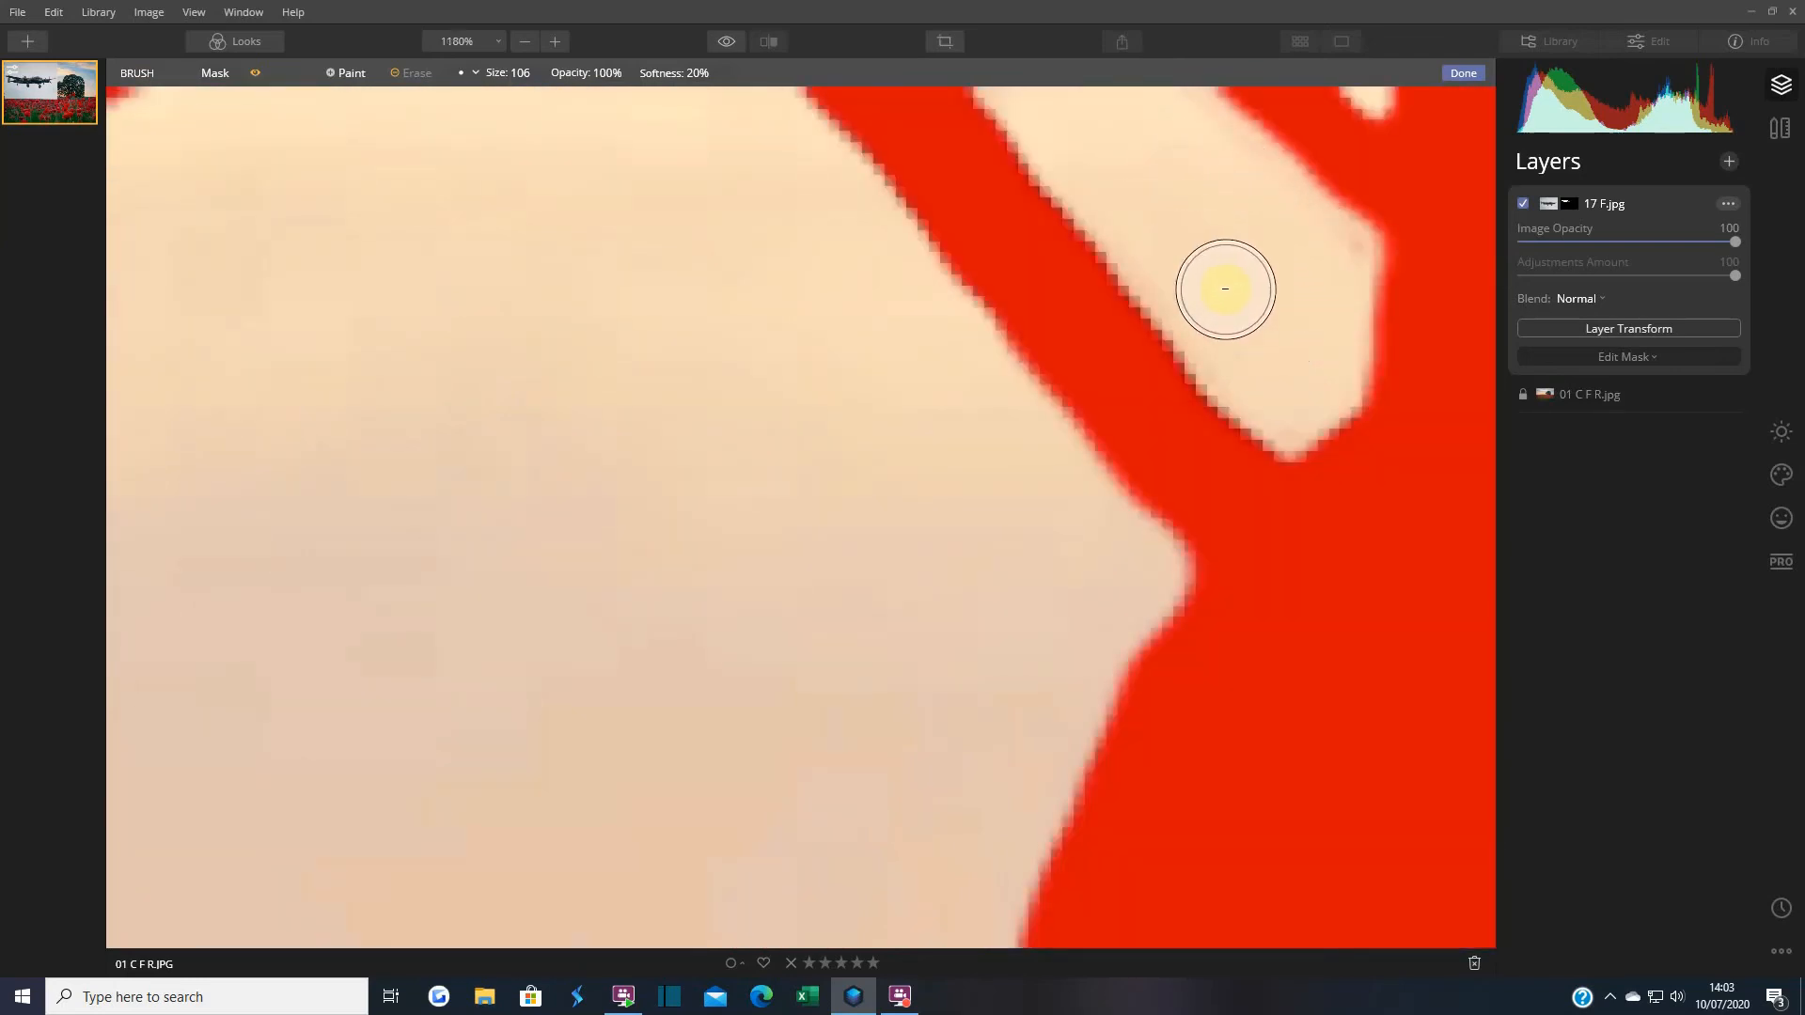
# Erase the remaining mask patches around the lower edge and both sides of the main wheel.
pyautogui.scroll(-12, 1245, 295)
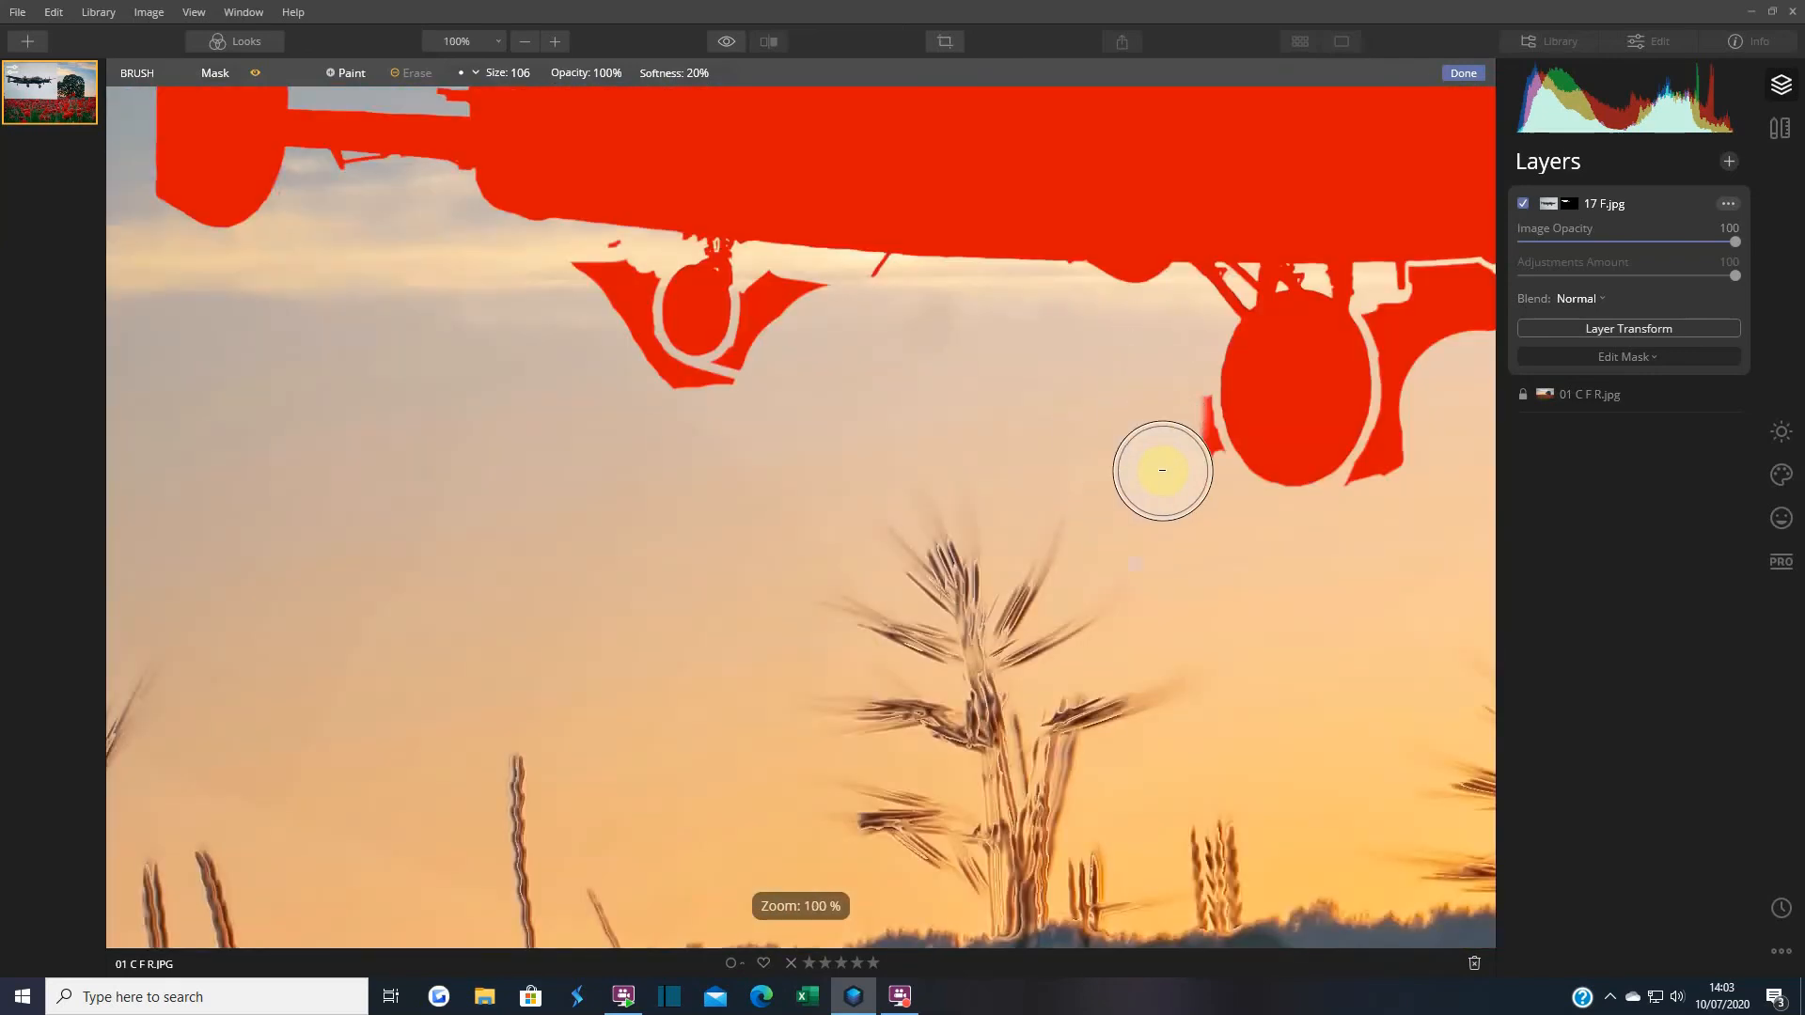
pyautogui.moveTo(1169, 527); pyautogui.dragTo(882, 544)
pyautogui.scroll(8, 883, 544)
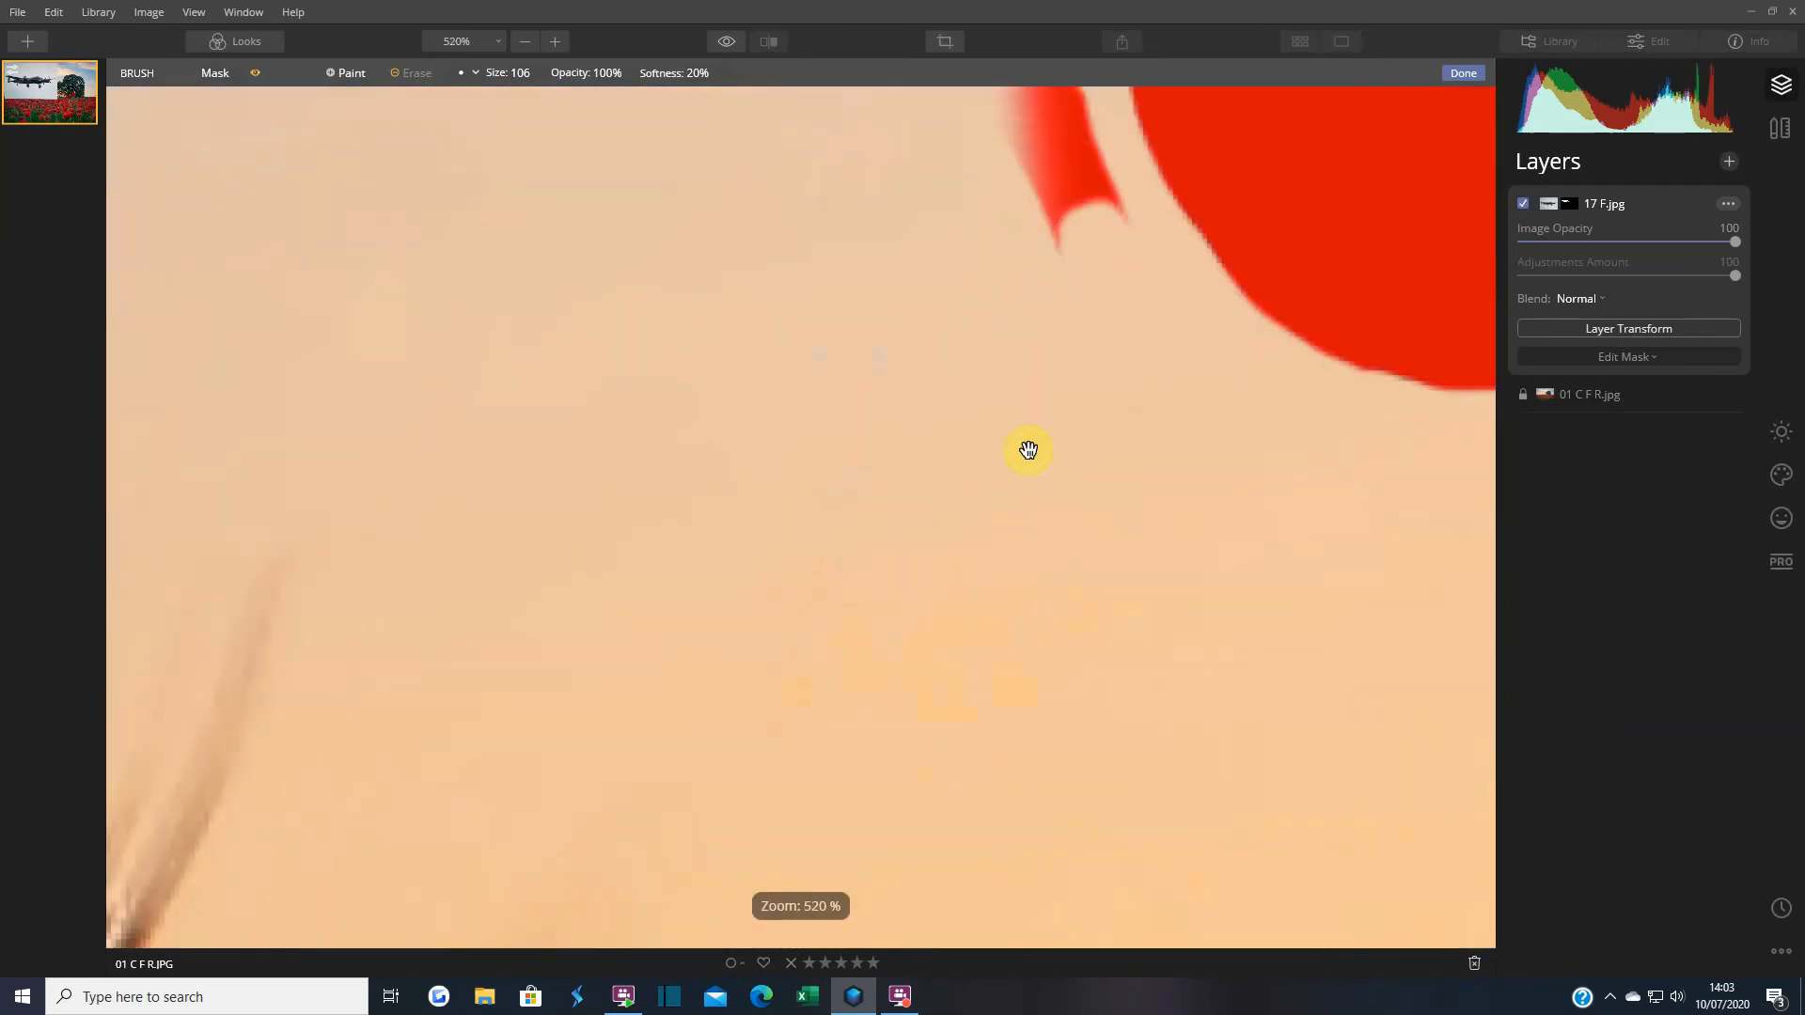
pyautogui.moveTo(1028, 451); pyautogui.dragTo(919, 697)
pyautogui.moveTo(922, 153)
pyautogui.mouseDown()
pyautogui.moveTo(922, 258)
pyautogui.moveTo(1004, 492)
pyautogui.moveTo(878, 229)
pyautogui.mouseUp()
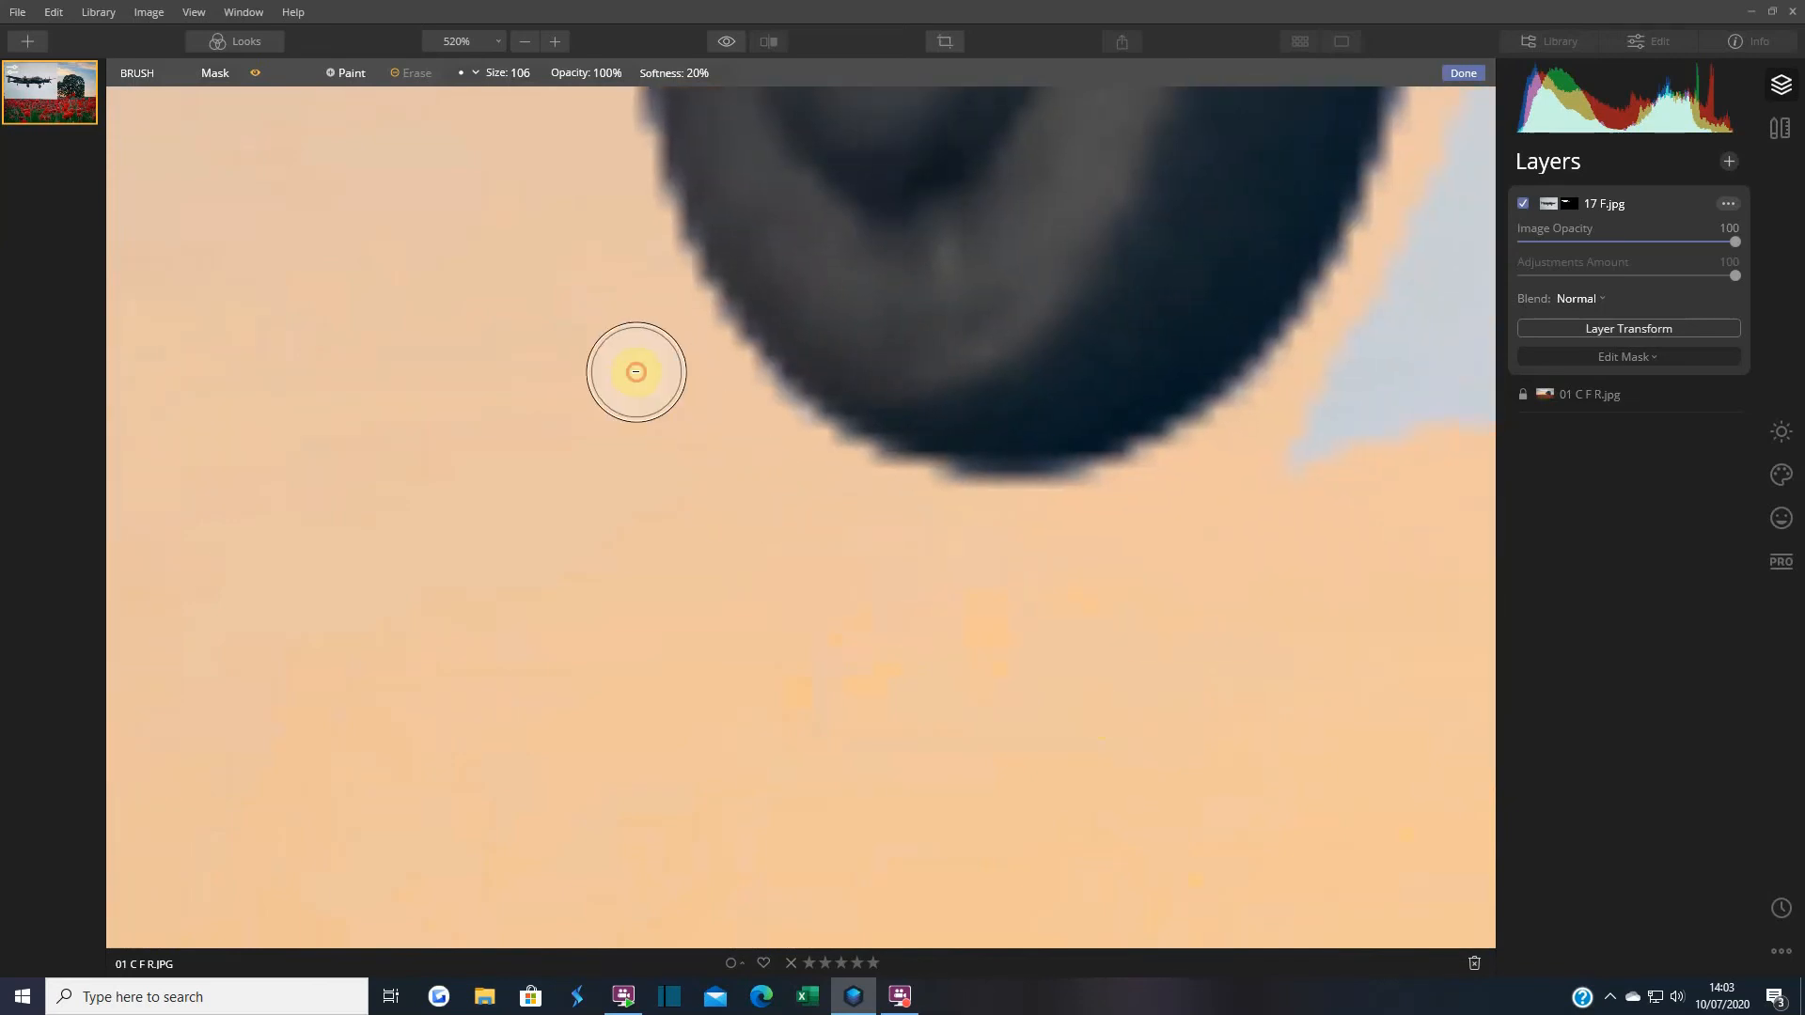
pyautogui.moveTo(1201, 624); pyautogui.dragTo(805, 774)
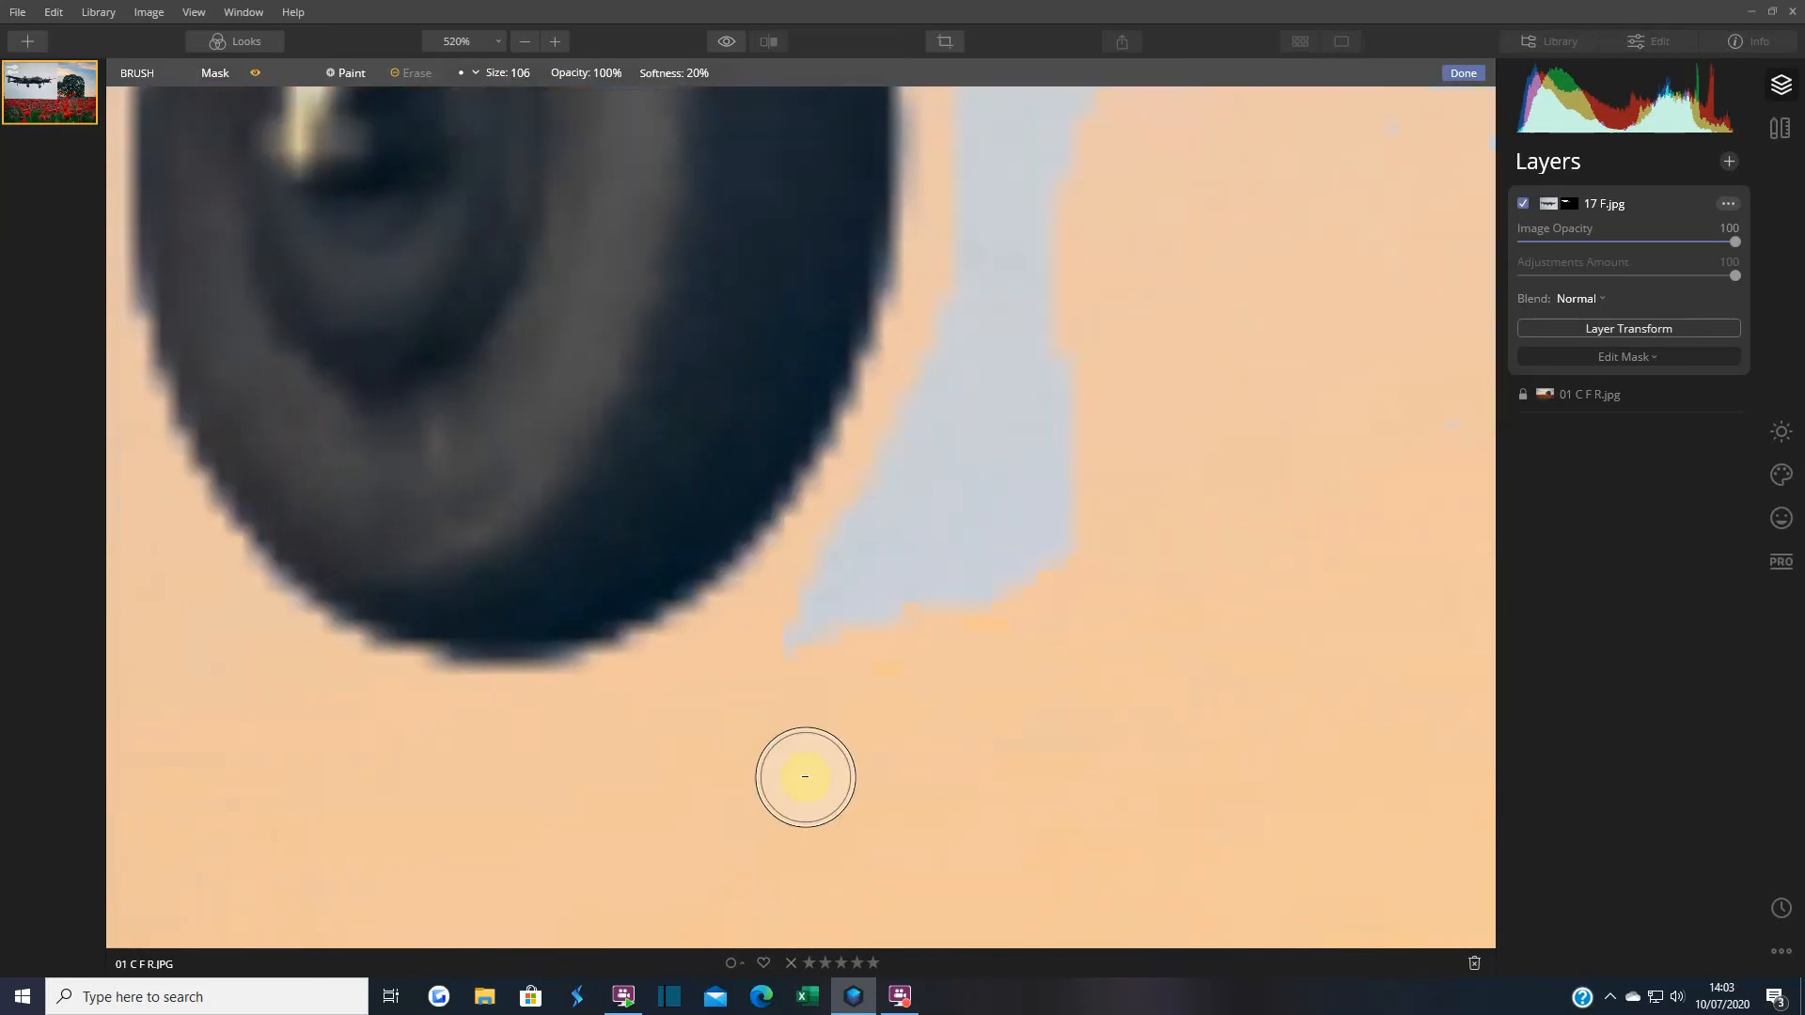
pyautogui.moveTo(745, 715)
pyautogui.mouseDown()
pyautogui.moveTo(1108, 499)
pyautogui.moveTo(887, 596)
pyautogui.moveTo(996, 421)
pyautogui.moveTo(849, 539)
pyautogui.moveTo(967, 375)
pyautogui.moveTo(931, 399)
pyautogui.mouseUp()
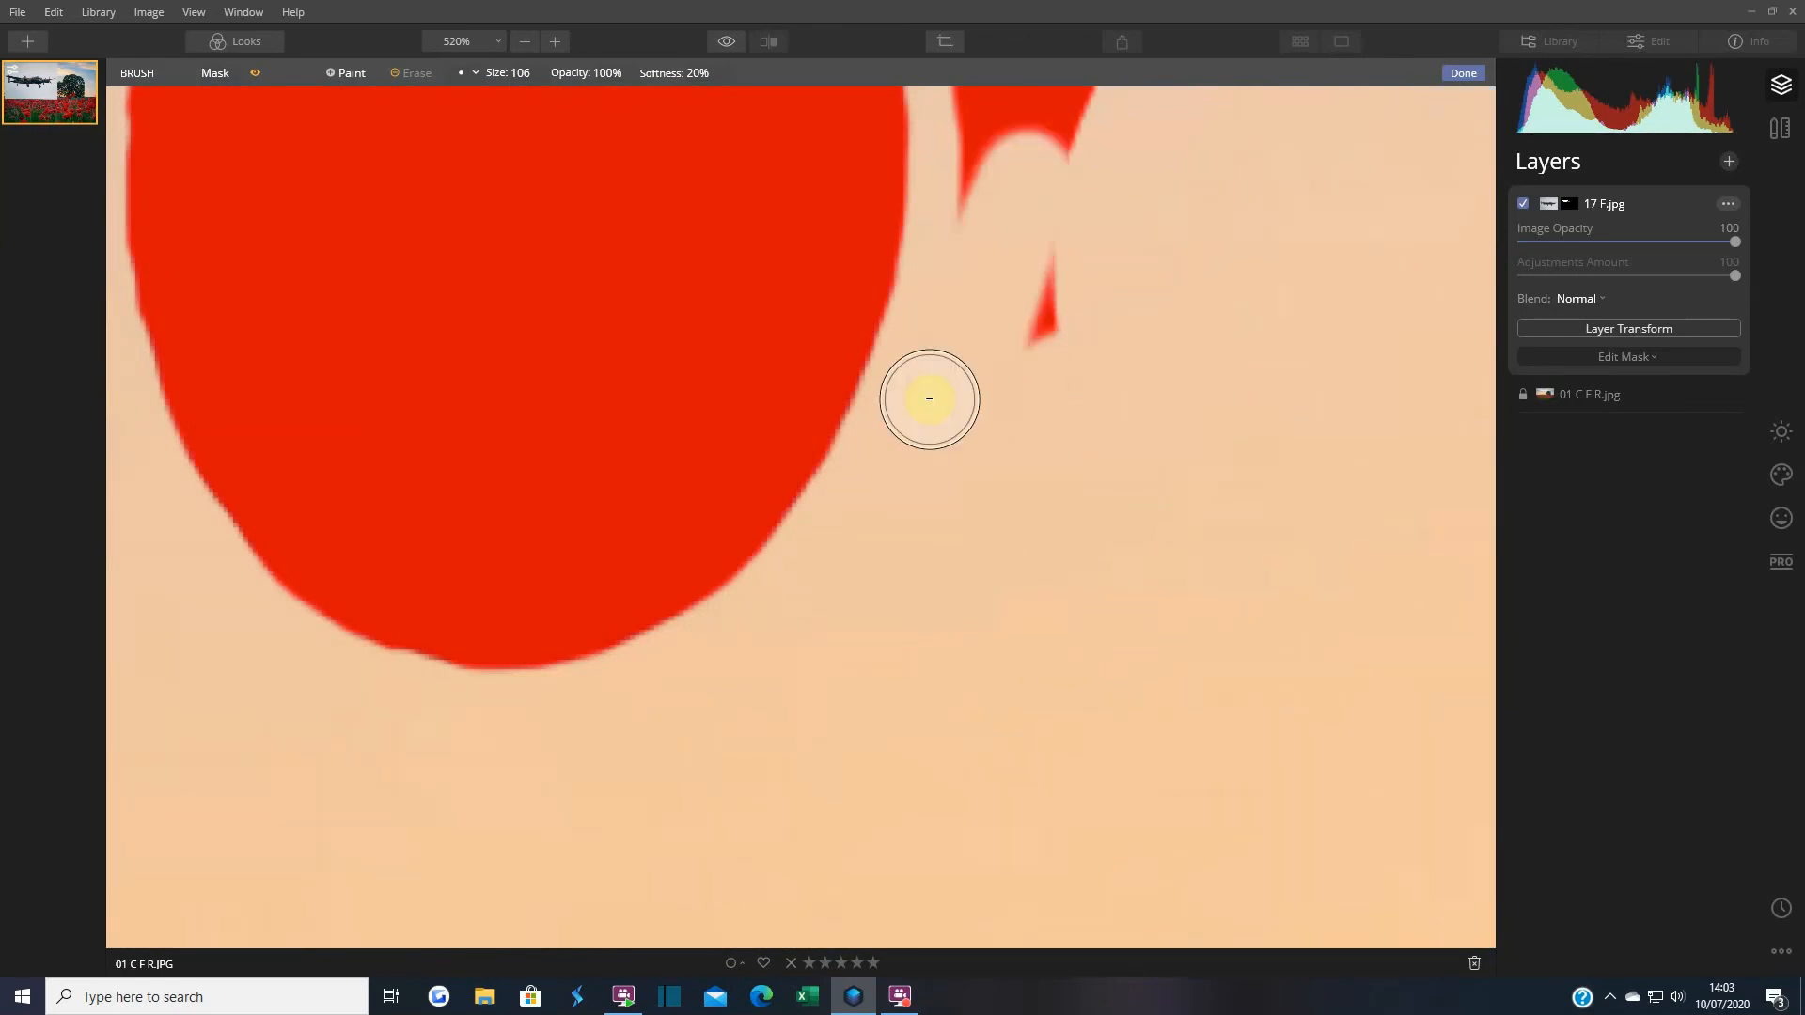
# Check the aircraft cut-out with the mask overlay shown and hidden, leaving the overlay off.
pyautogui.click(255, 75)
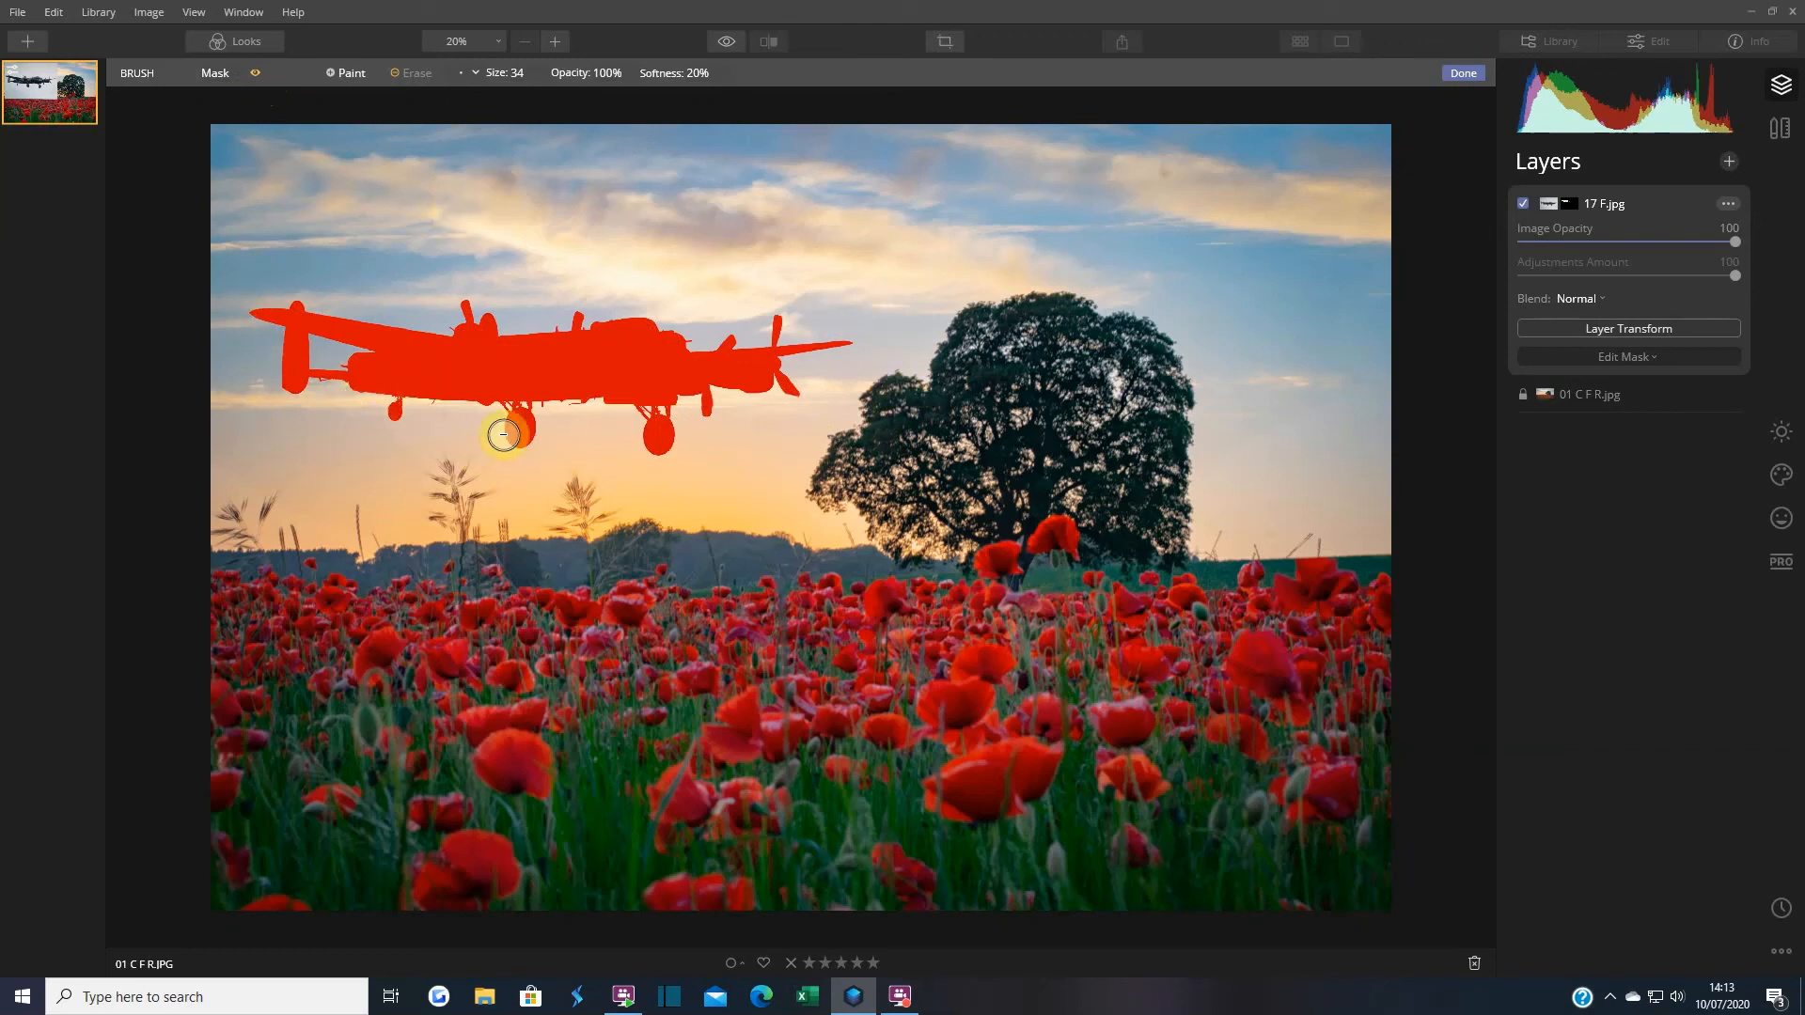
pyautogui.scroll(4, 573, 454)
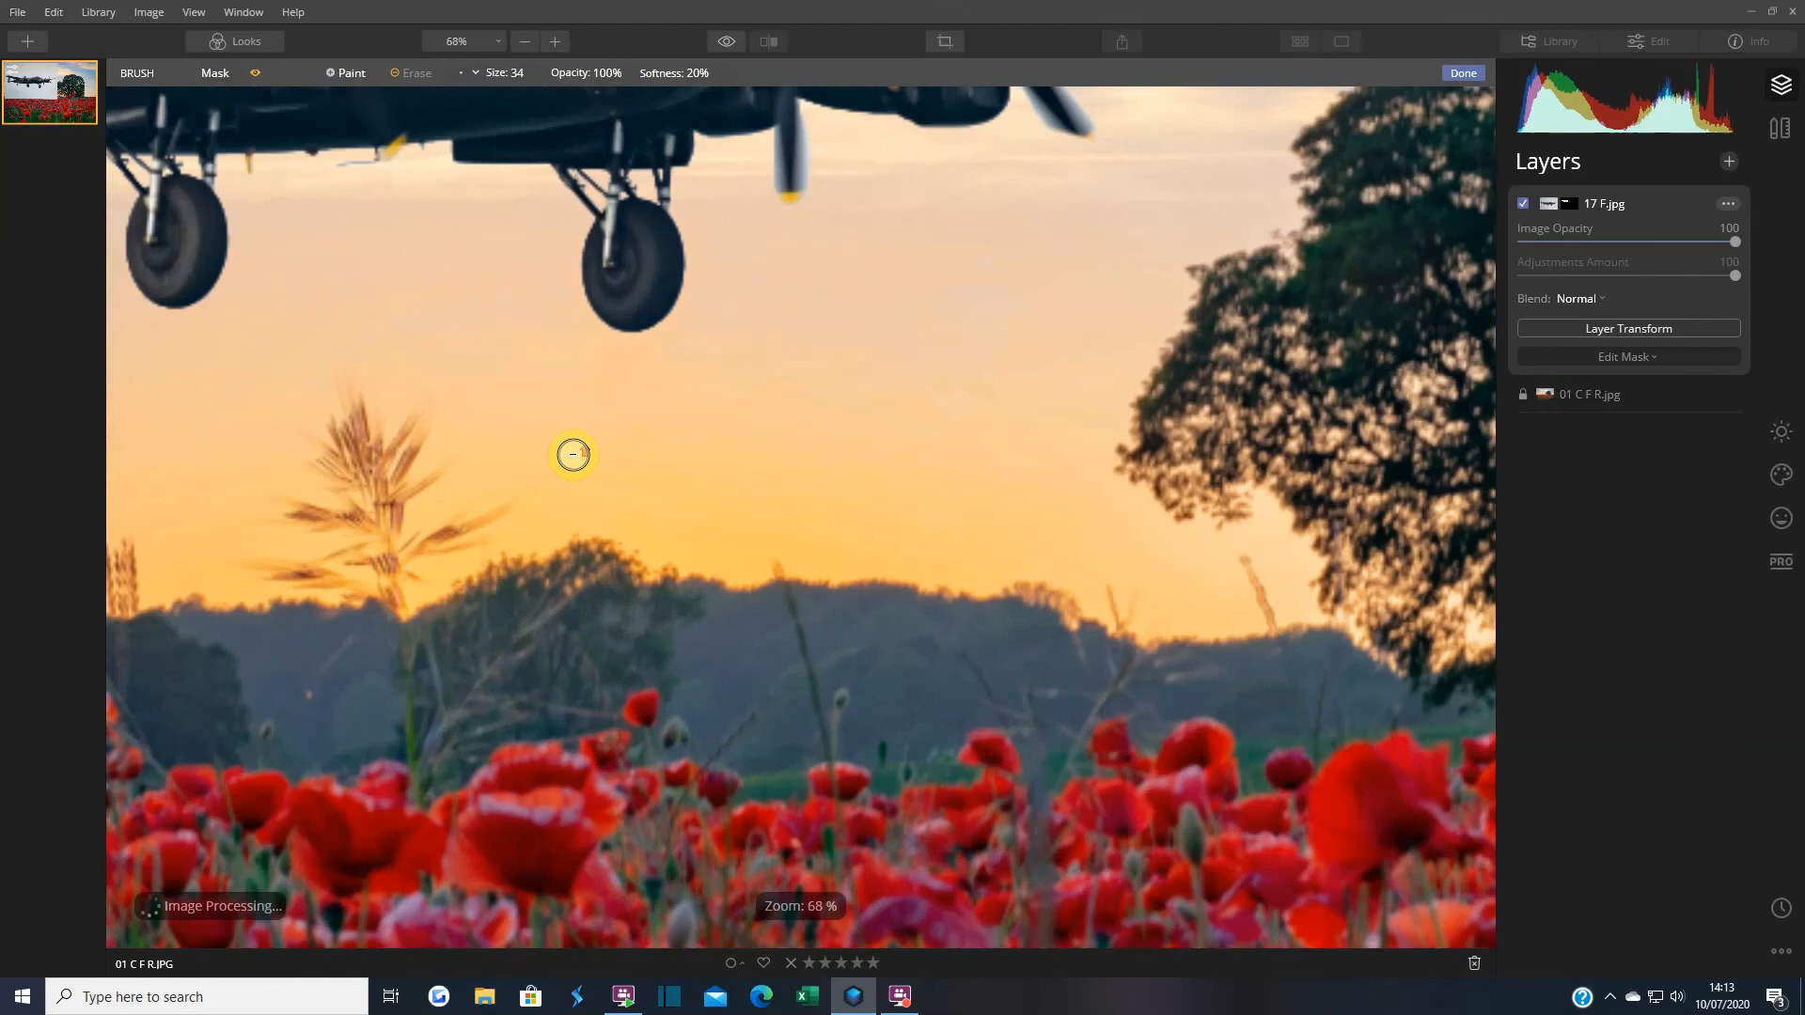
pyautogui.scroll(-3, 469, 295)
pyautogui.scroll(-1, 468, 295)
pyautogui.click(255, 74)
pyautogui.click(255, 73)
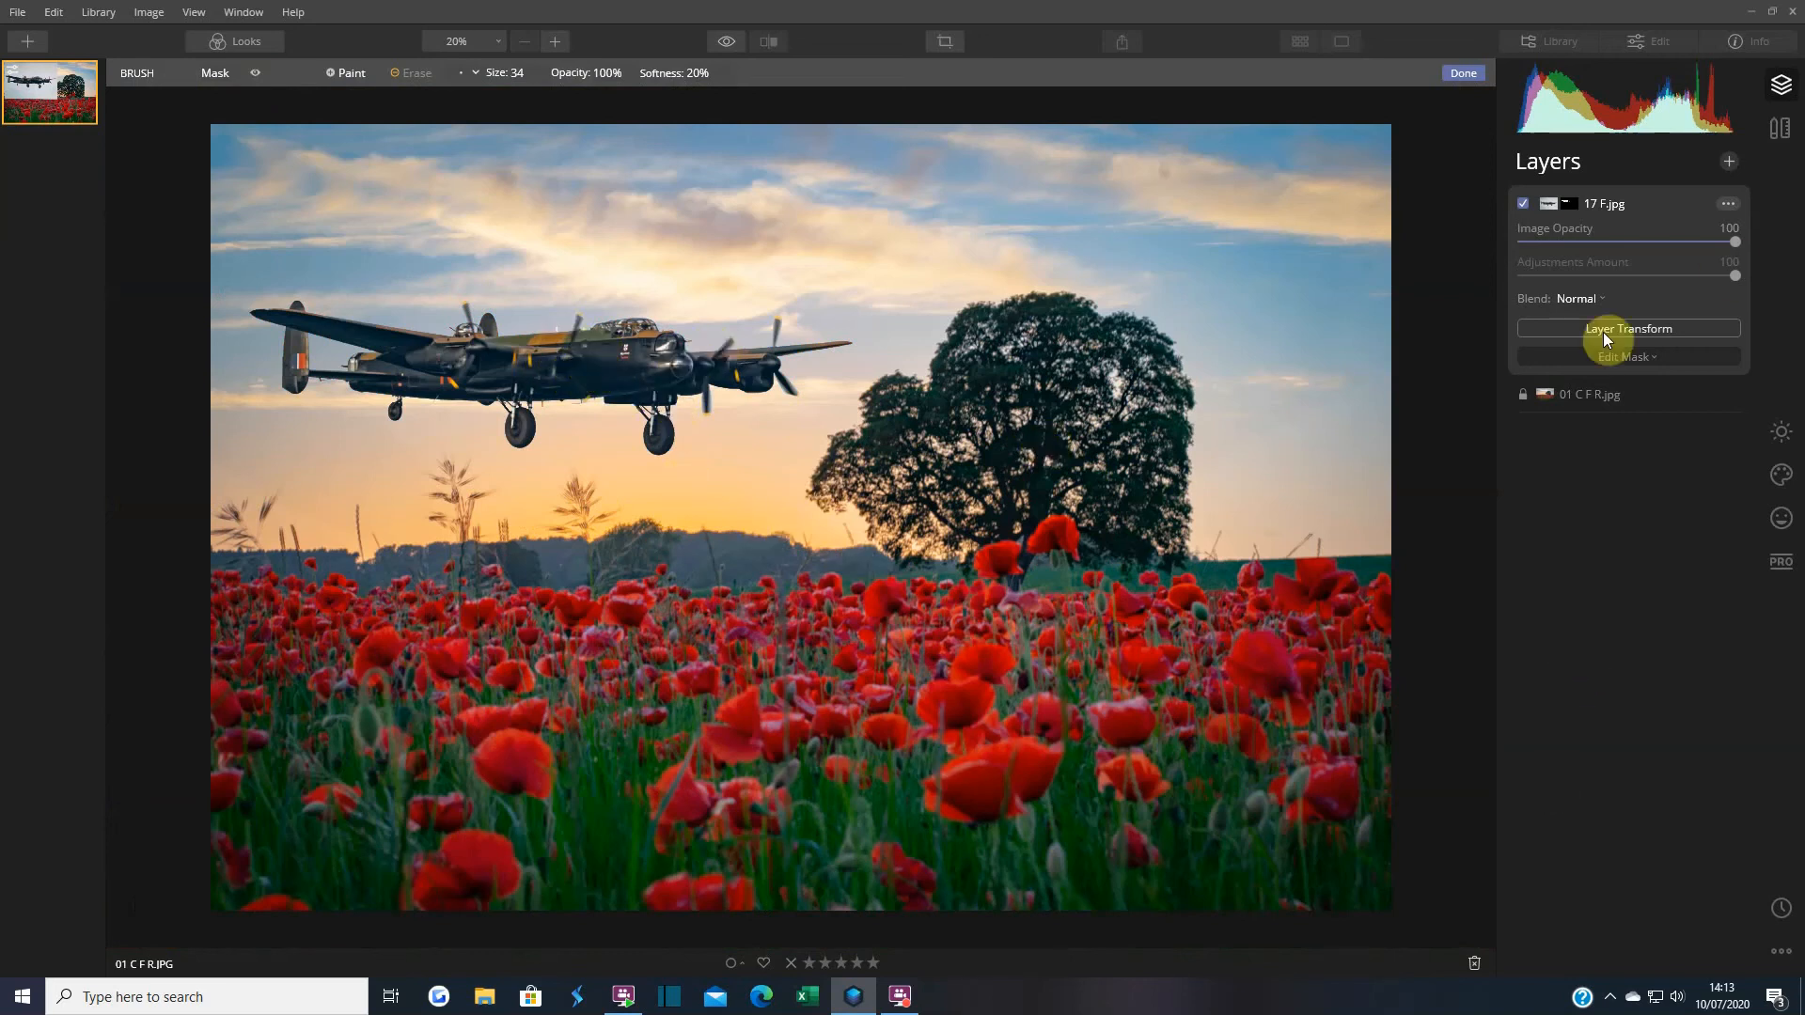
# Set the aircraft layer's Light adjustments to Exposure -0.66, Smart Contrast 4, Highlights -3 and Shadows 8.
pyautogui.click(1782, 430)
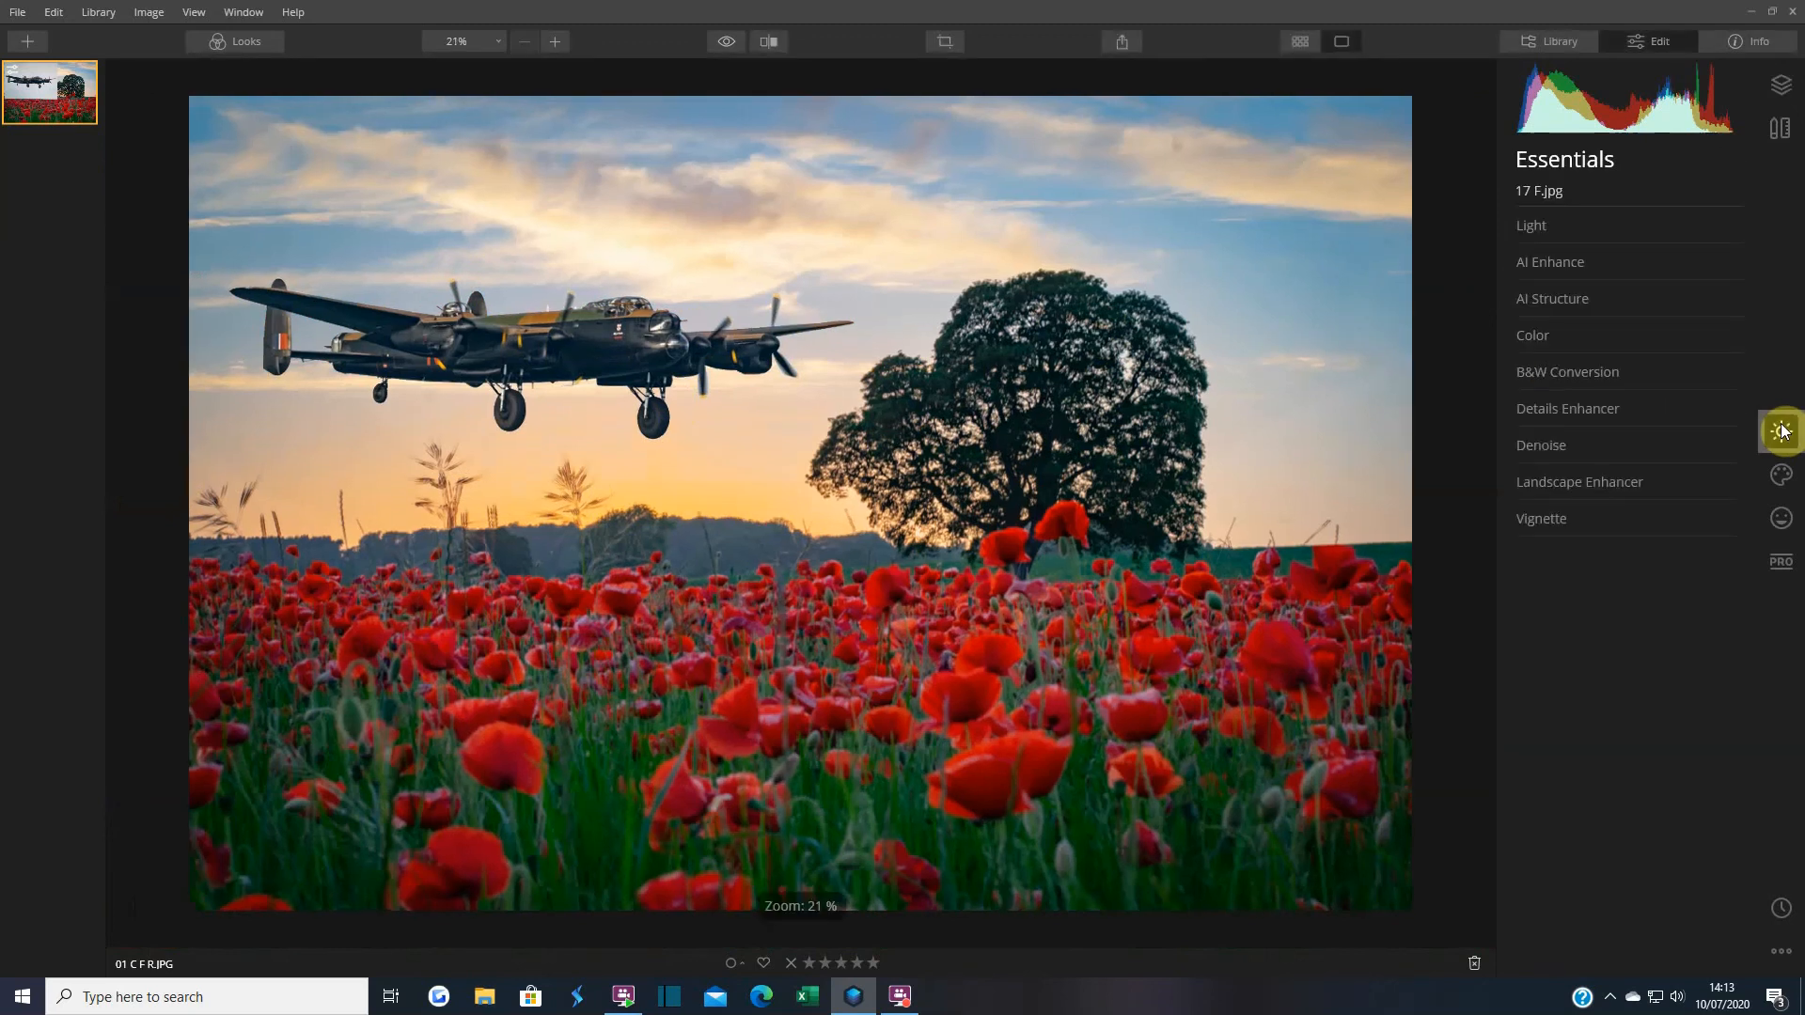
pyautogui.click(1532, 229)
pyautogui.moveTo(1630, 379); pyautogui.dragTo(1615, 387)
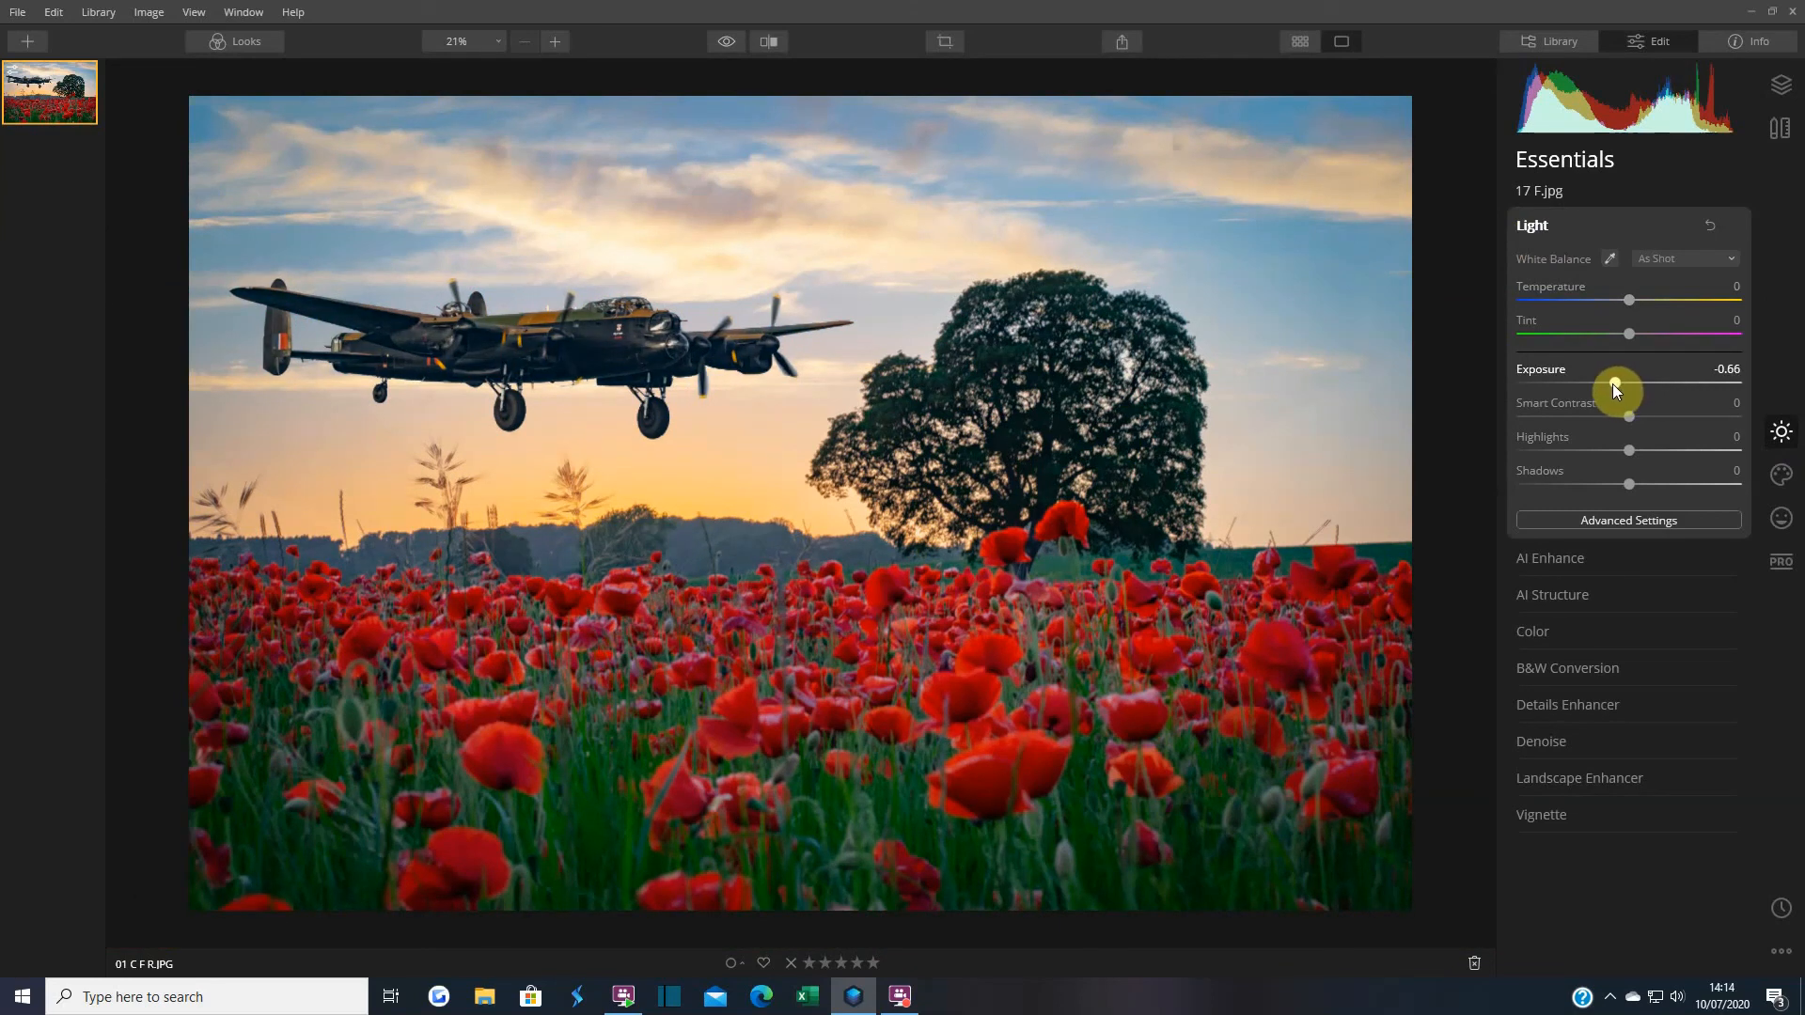
pyautogui.moveTo(1627, 415); pyautogui.dragTo(1628, 415)
pyautogui.moveTo(1632, 482); pyautogui.dragTo(1628, 483)
pyautogui.moveTo(1632, 453); pyautogui.dragTo(1627, 450)
pyautogui.click(1532, 225)
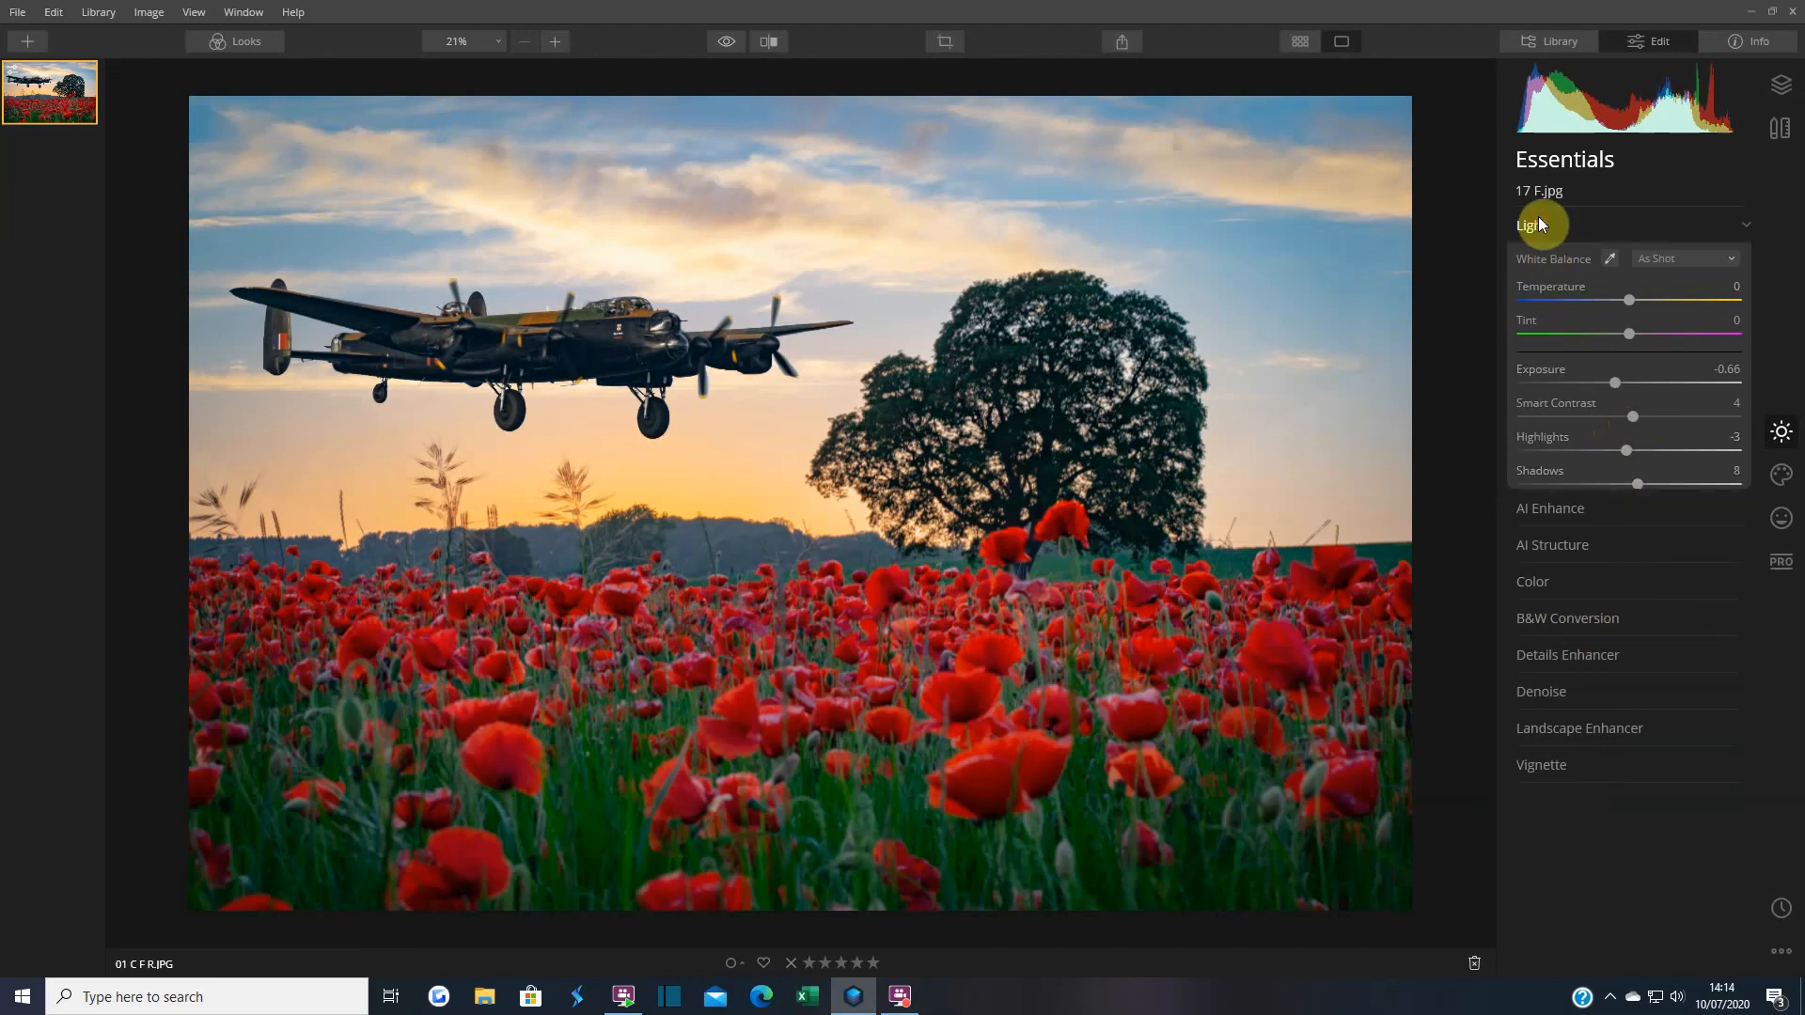